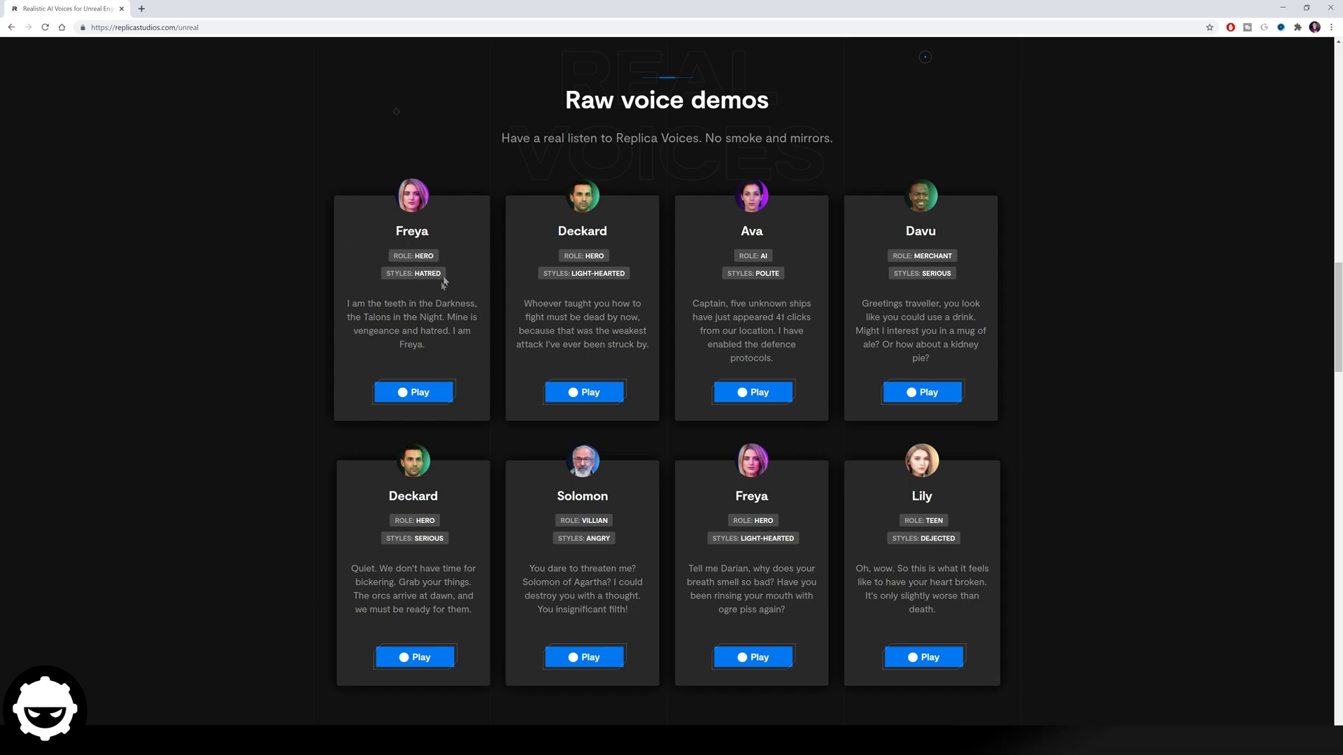
Play and stop the Freya and Deckard voice demos on the Replica Studios Unreal page.
{"action": "left_click", "coordinate": [416, 393]}
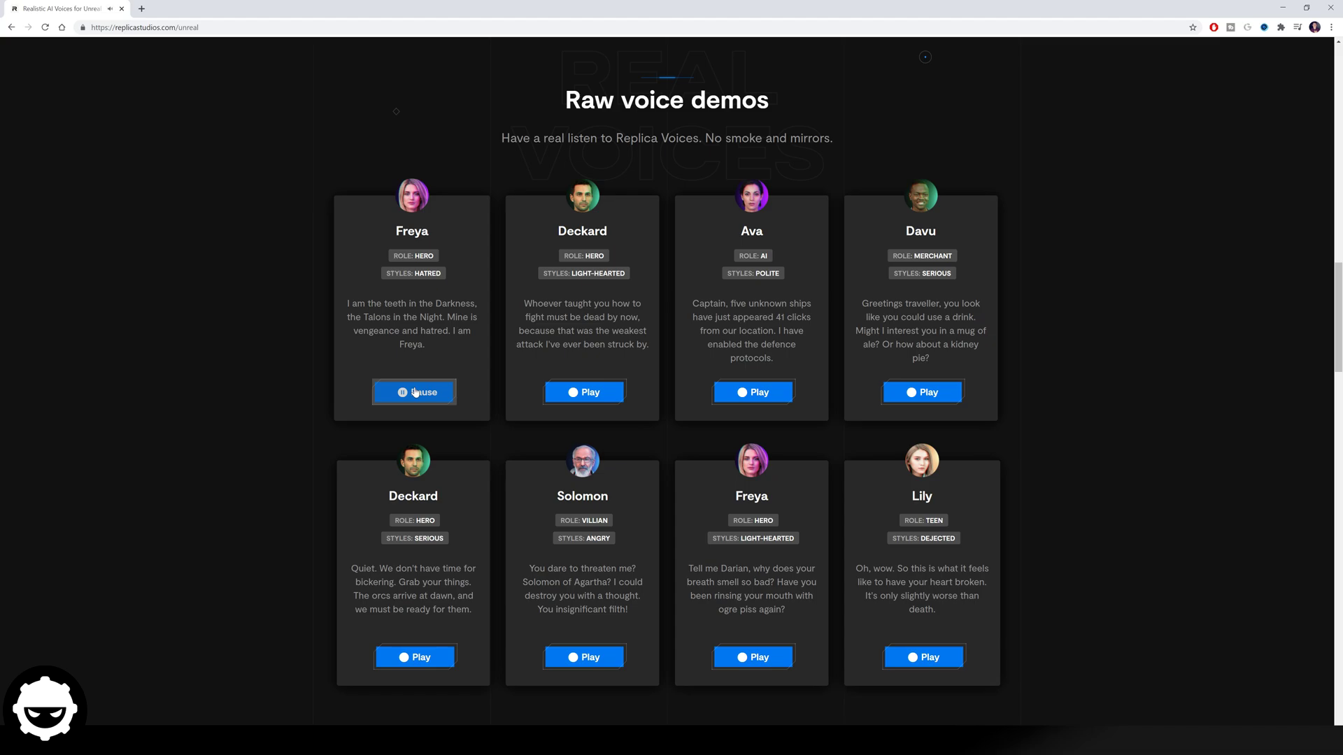
{"action": "left_click", "coordinate": [410, 393]}
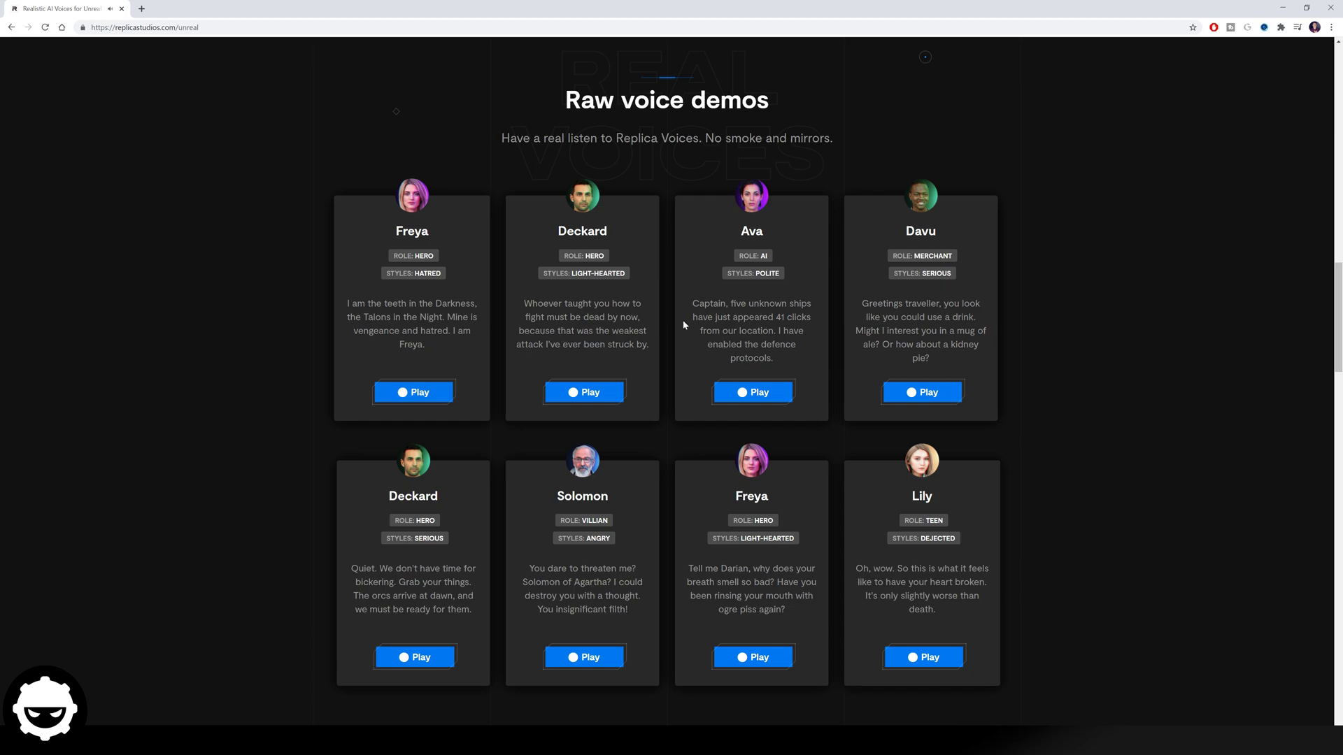
{"action": "left_click", "coordinate": [606, 390]}
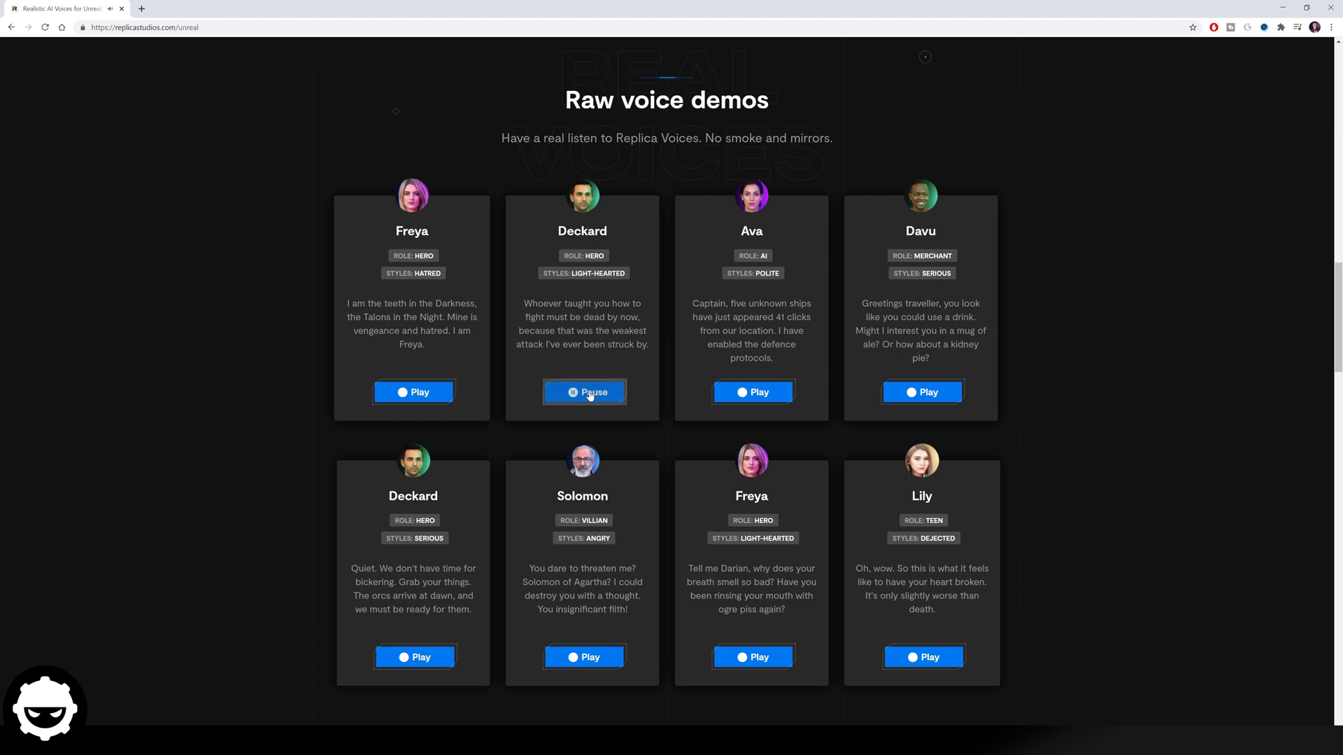
{"action": "left_click", "coordinate": [590, 393]}
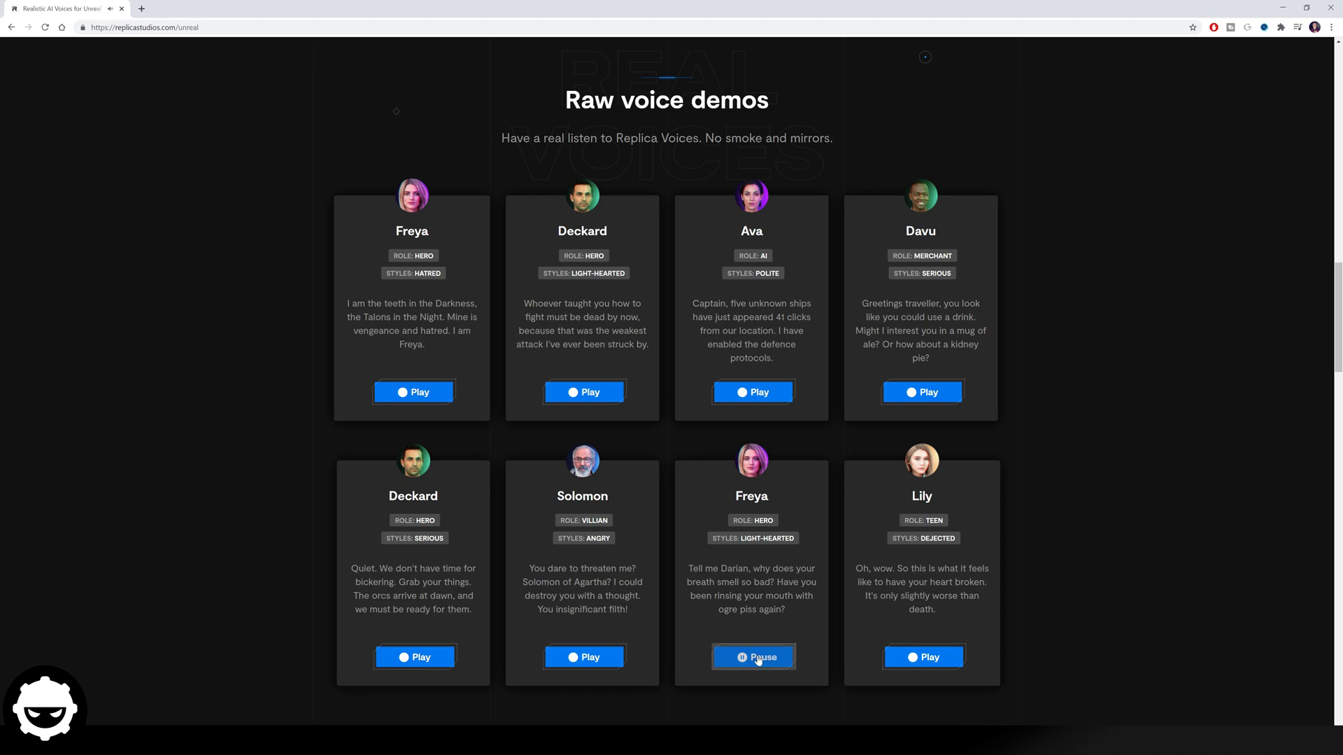
{"action": "left_click", "coordinate": [757, 660]}
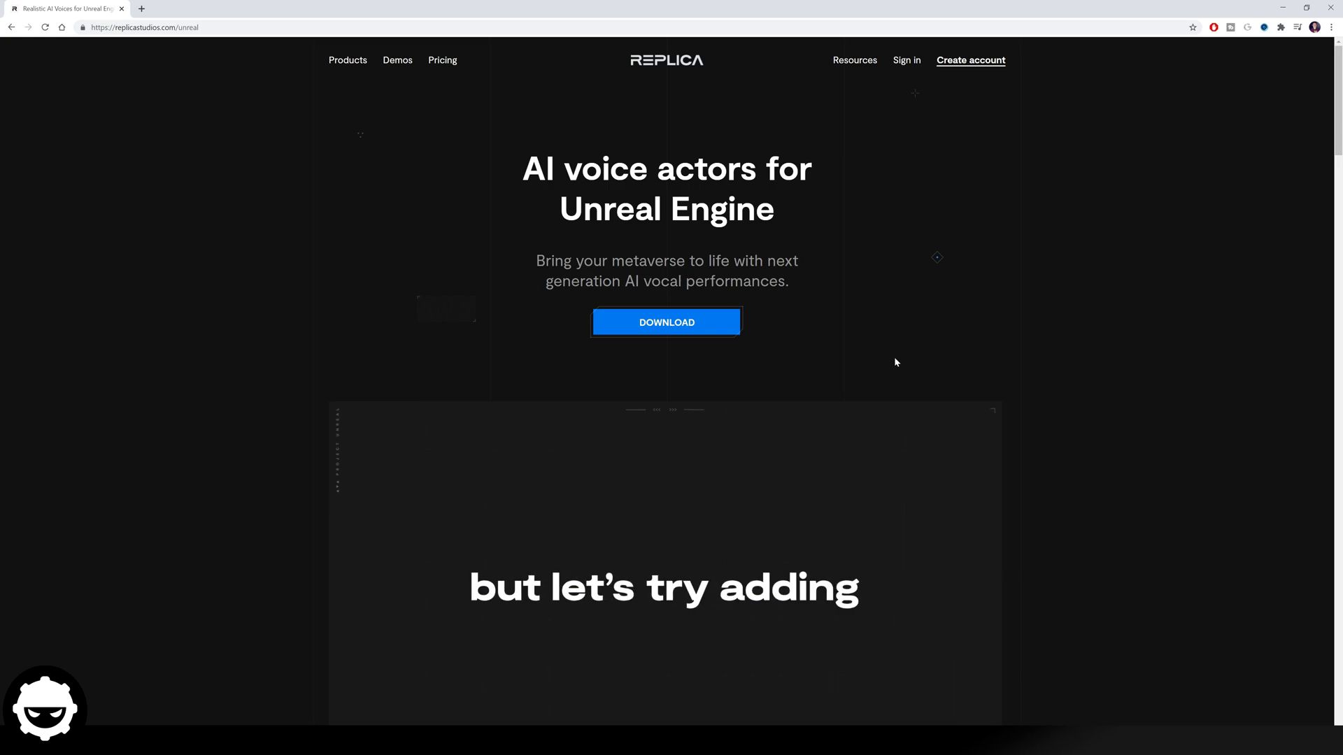
Open the Replica Studios account signup page via Create account.
{"action": "left_click", "coordinate": [982, 64]}
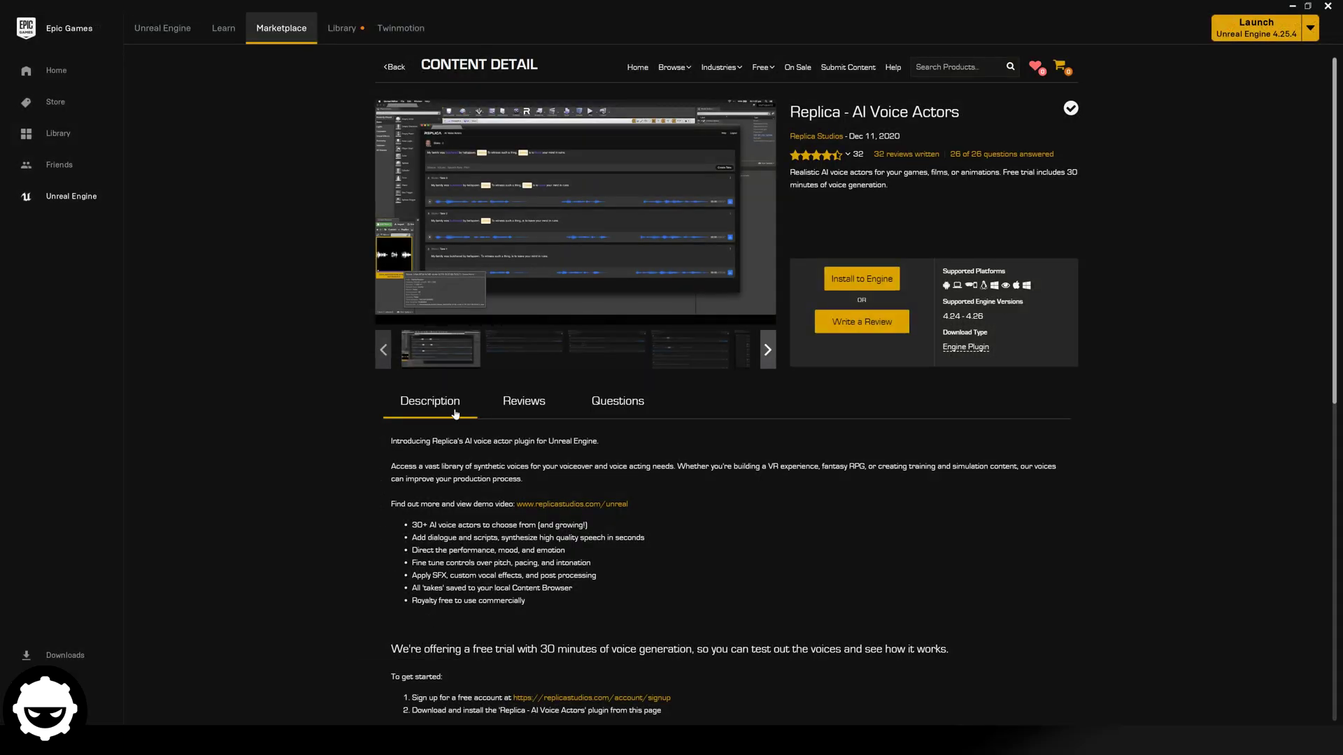
Return to the Marketplace search results and search for 'replica ai'.
{"action": "mouse_move", "coordinate": [842, 151]}
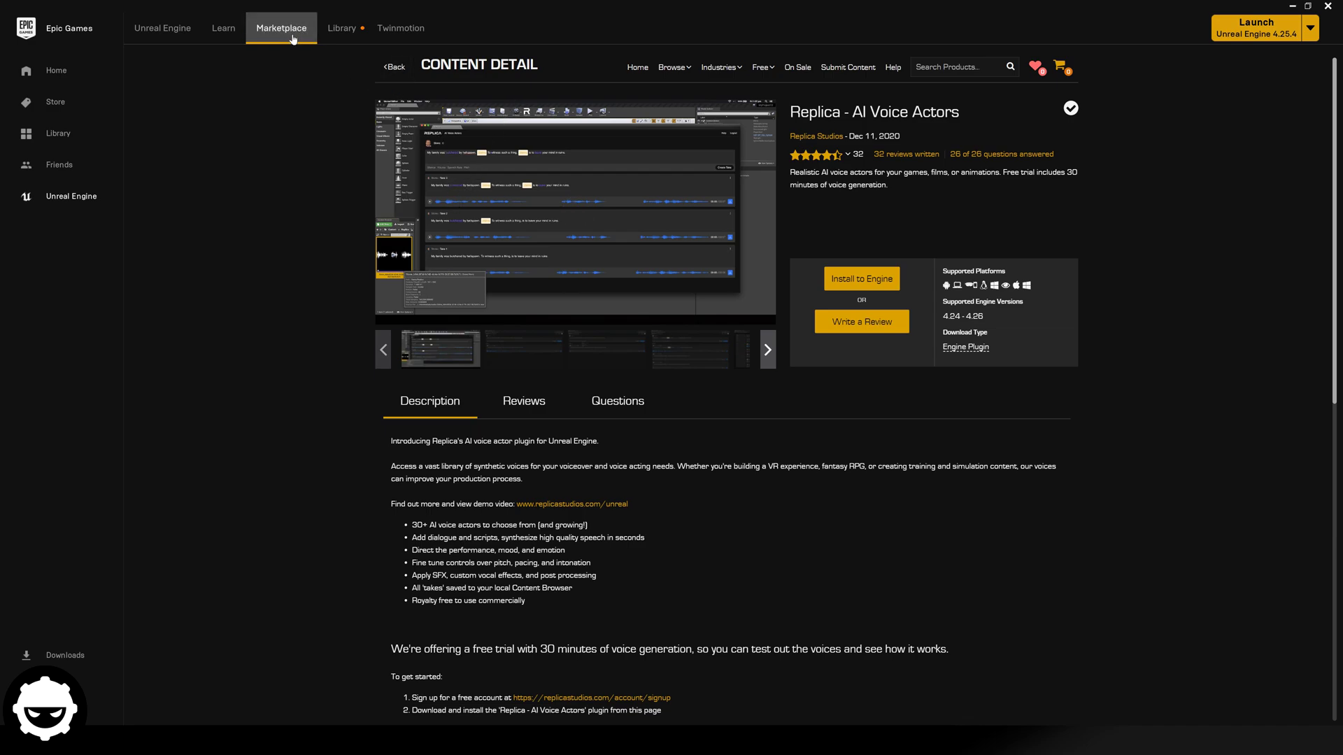
{"action": "left_click", "coordinate": [394, 69]}
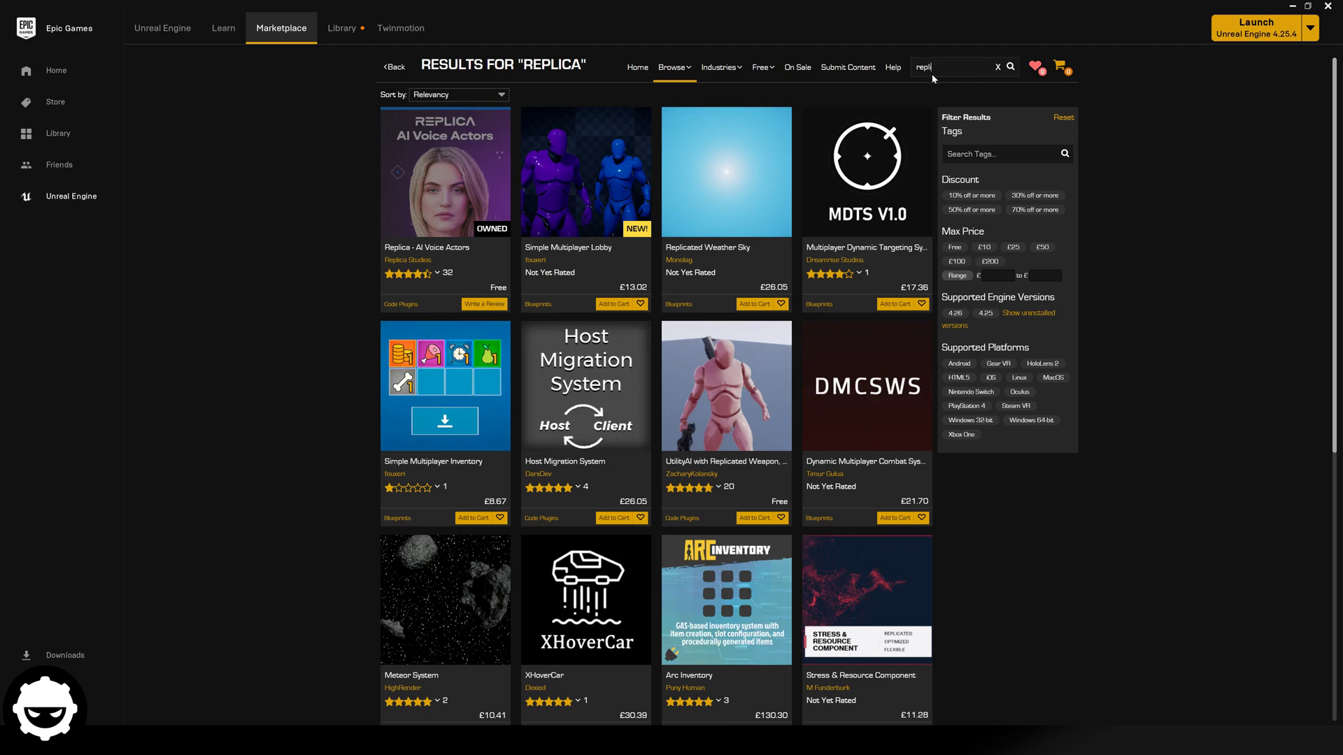
{"action": "type", "text": "ca"}
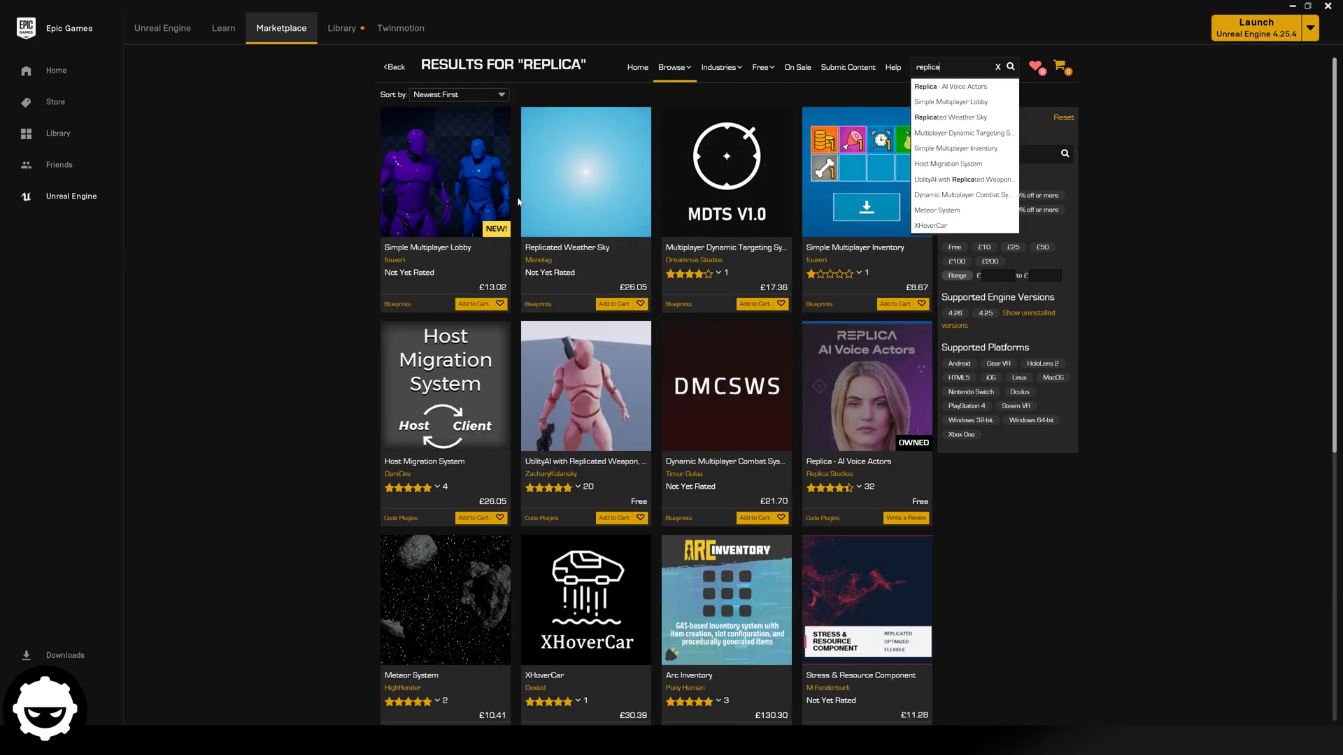
{"action": "type", "text": " a"}
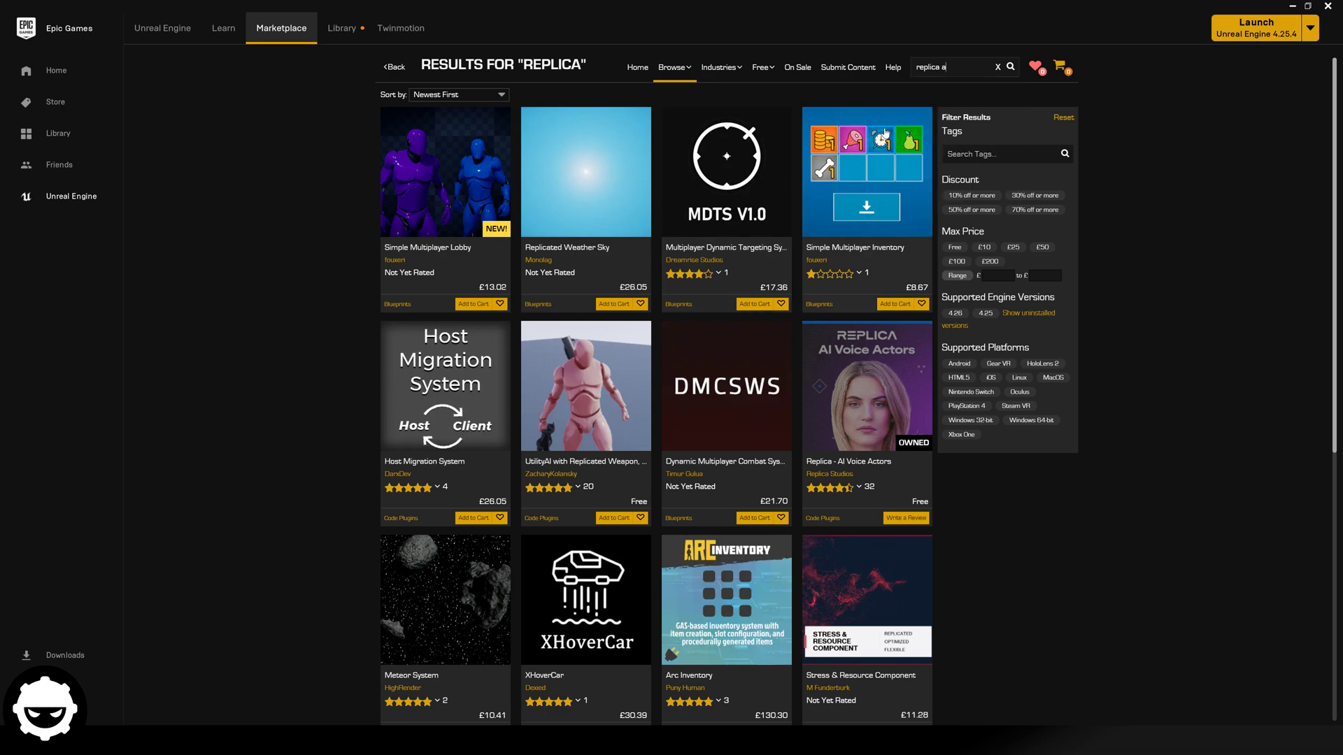
{"action": "type", "text": "i"}
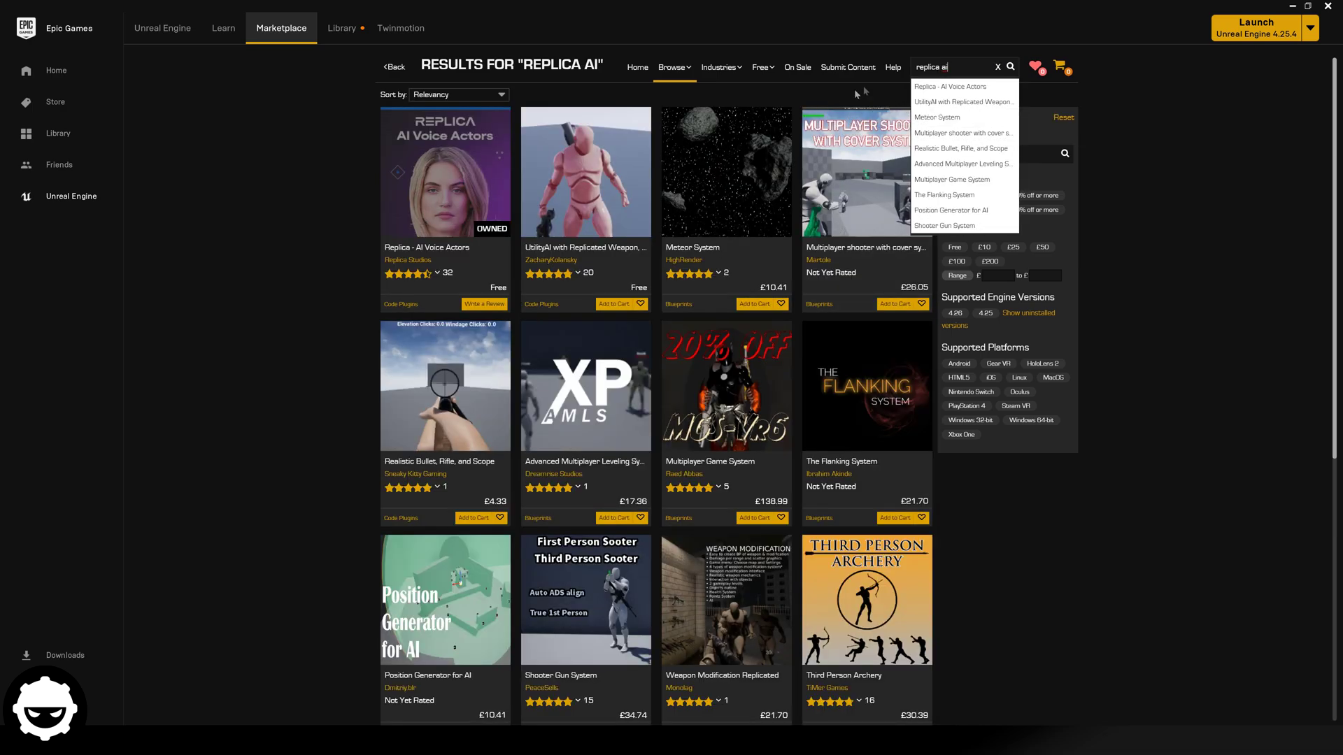
Open the Replica - AI Voice Actors product page from the search results.
{"action": "left_click", "coordinate": [445, 203]}
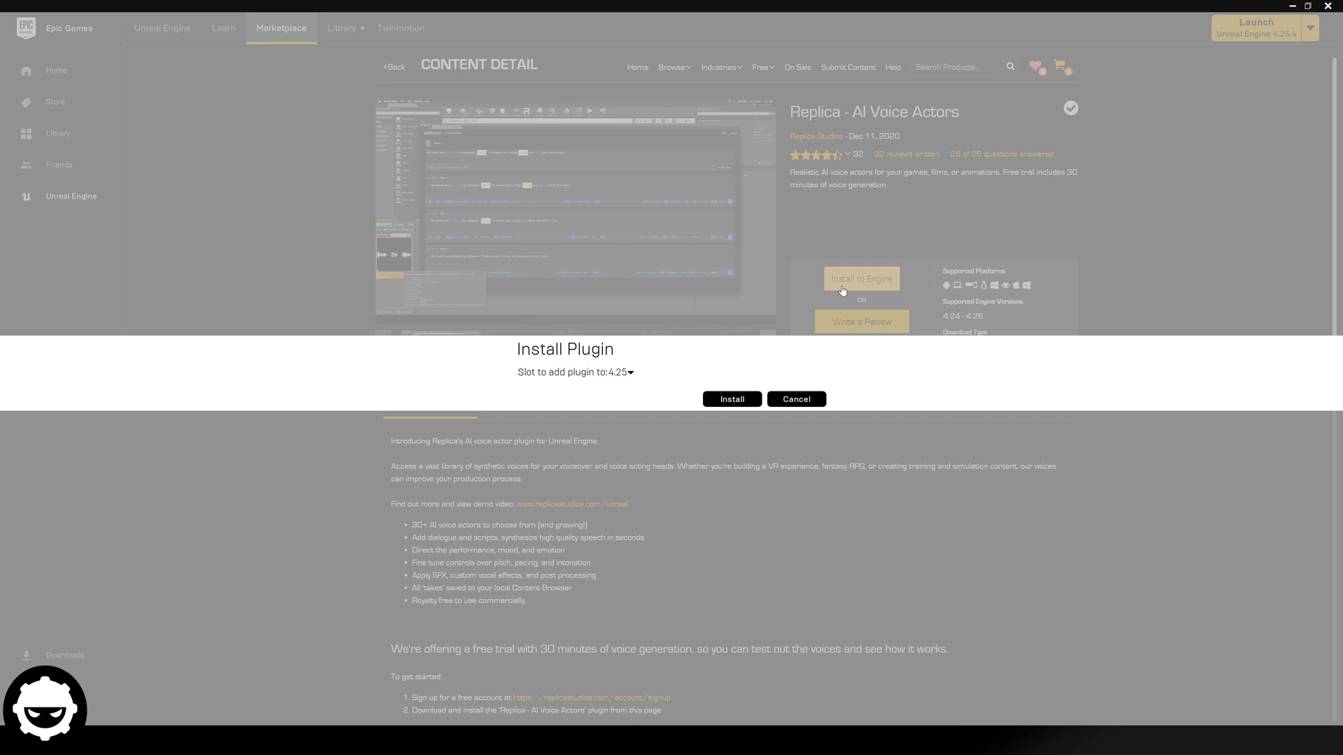
Select engine version 4.26 in the Install Plugin dialog and start the install.
{"action": "left_click", "coordinate": [612, 375]}
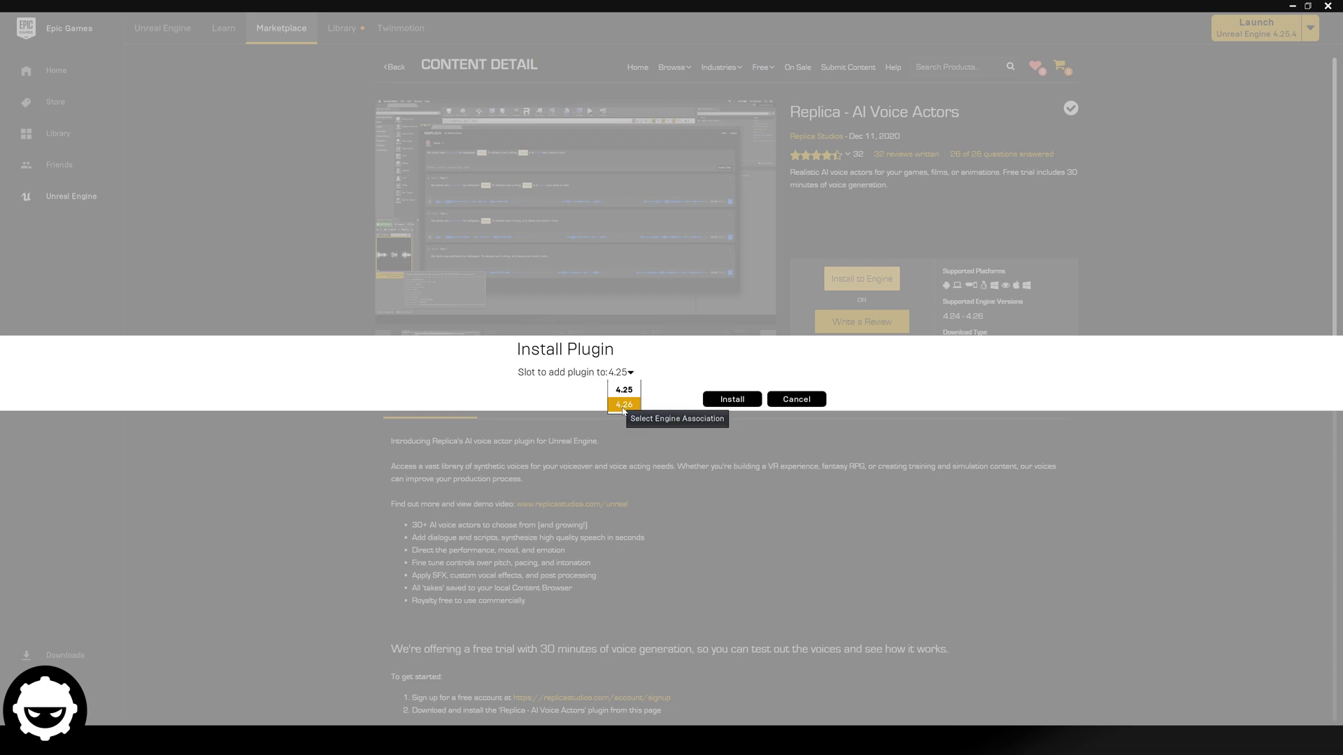
{"action": "left_click", "coordinate": [624, 406]}
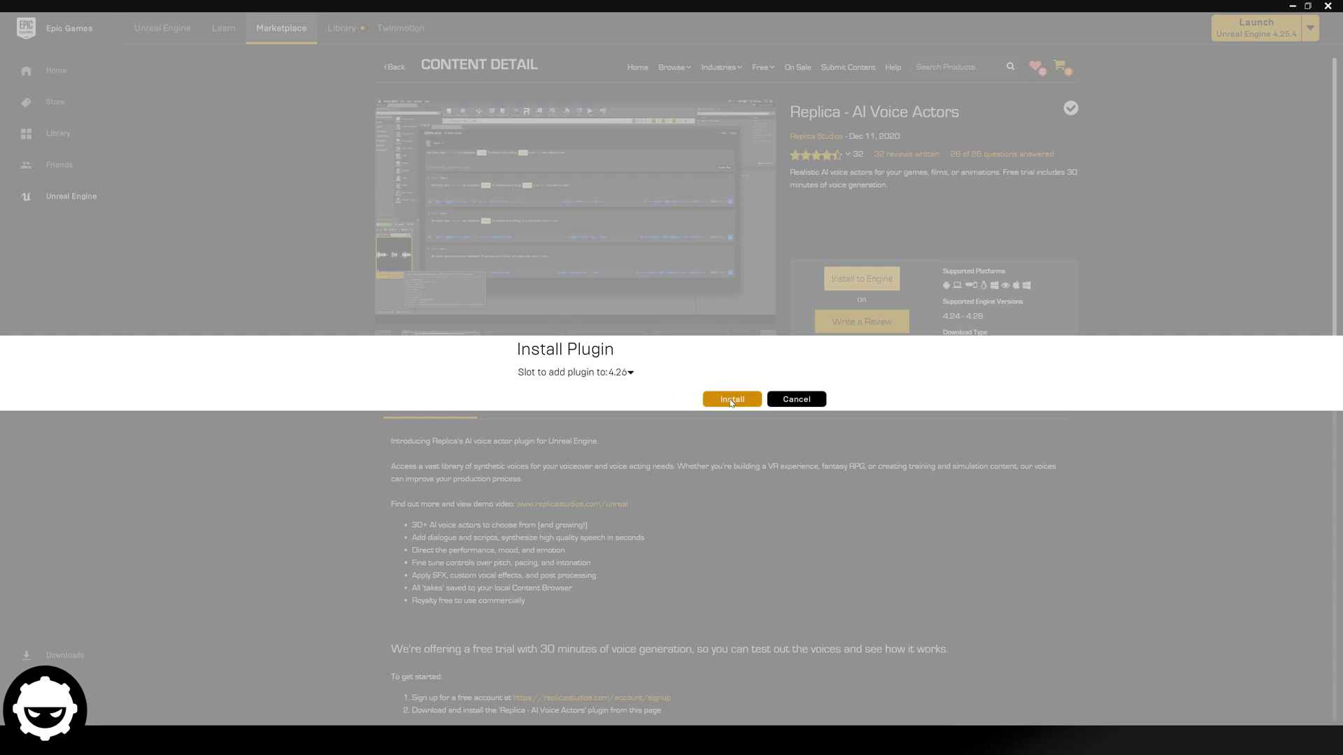
{"action": "left_click", "coordinate": [731, 400]}
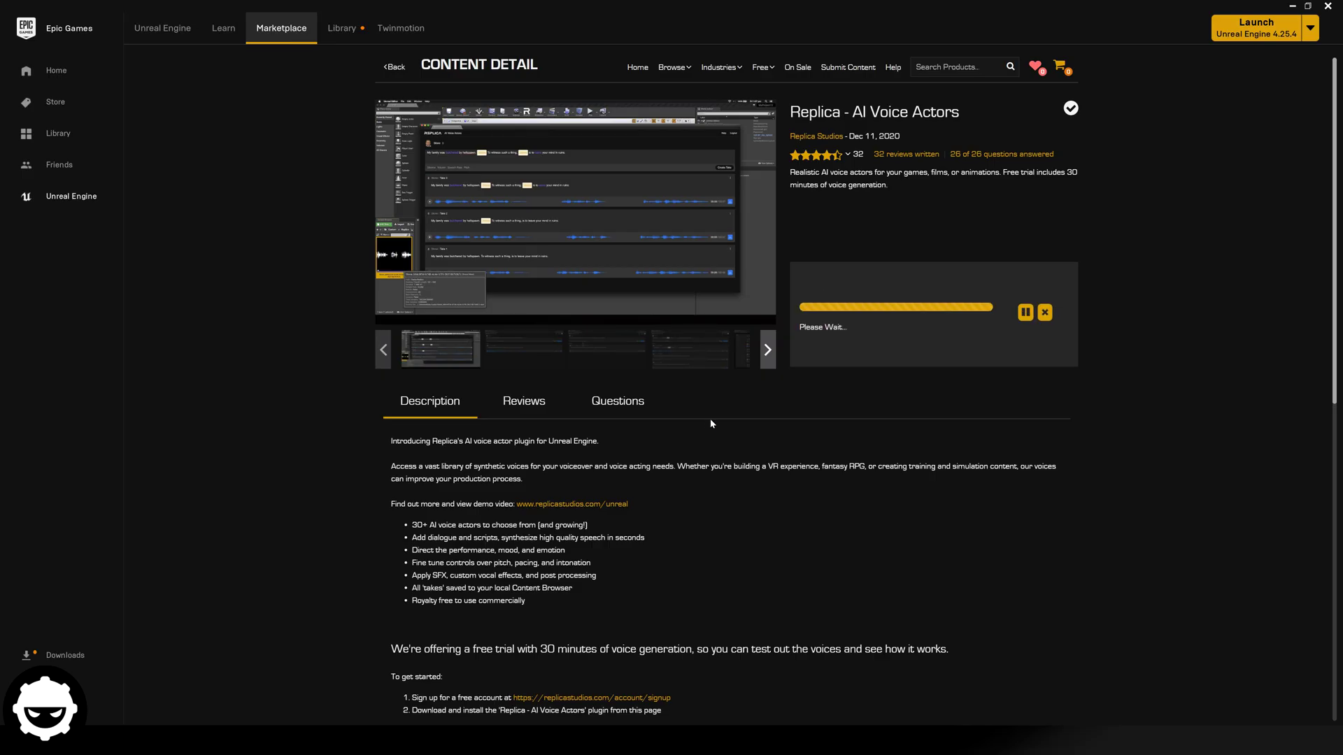
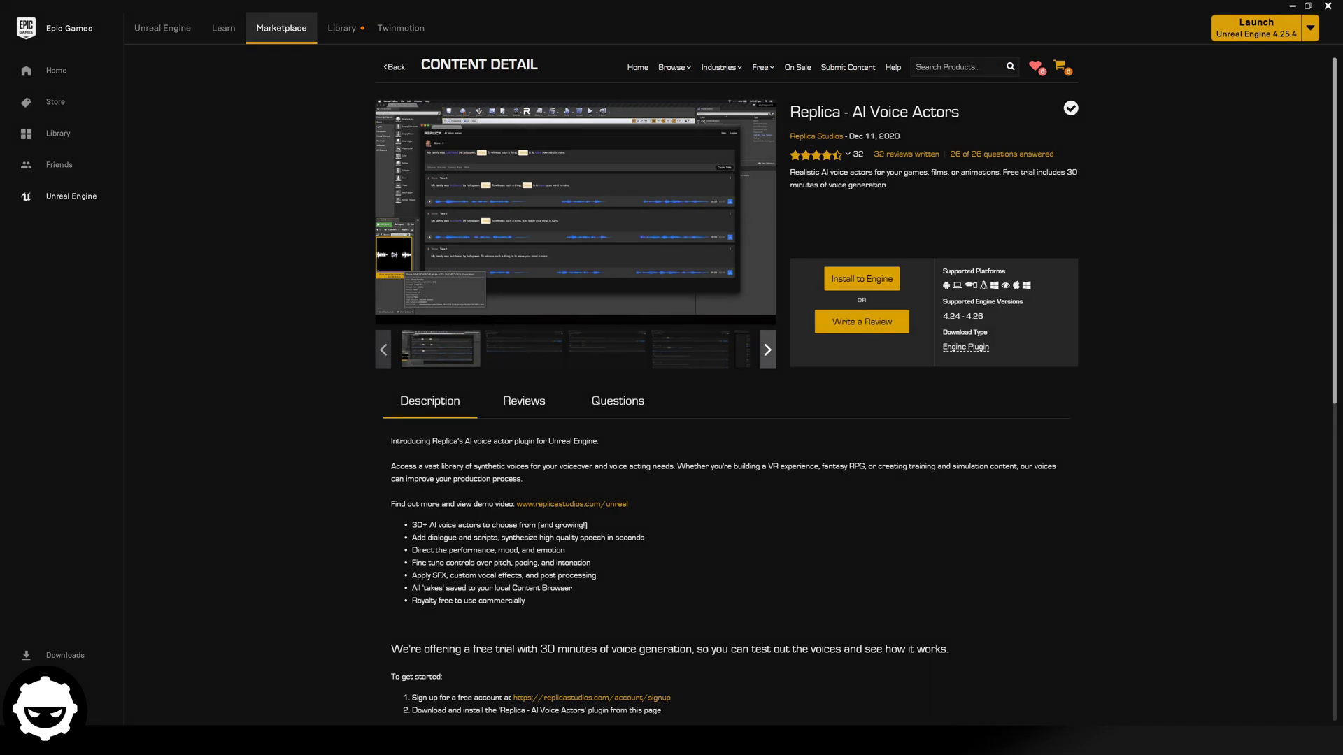
Launch Unreal Engine 4.26.1 from the Epic Games Launcher Library.
{"action": "left_click", "coordinate": [340, 31]}
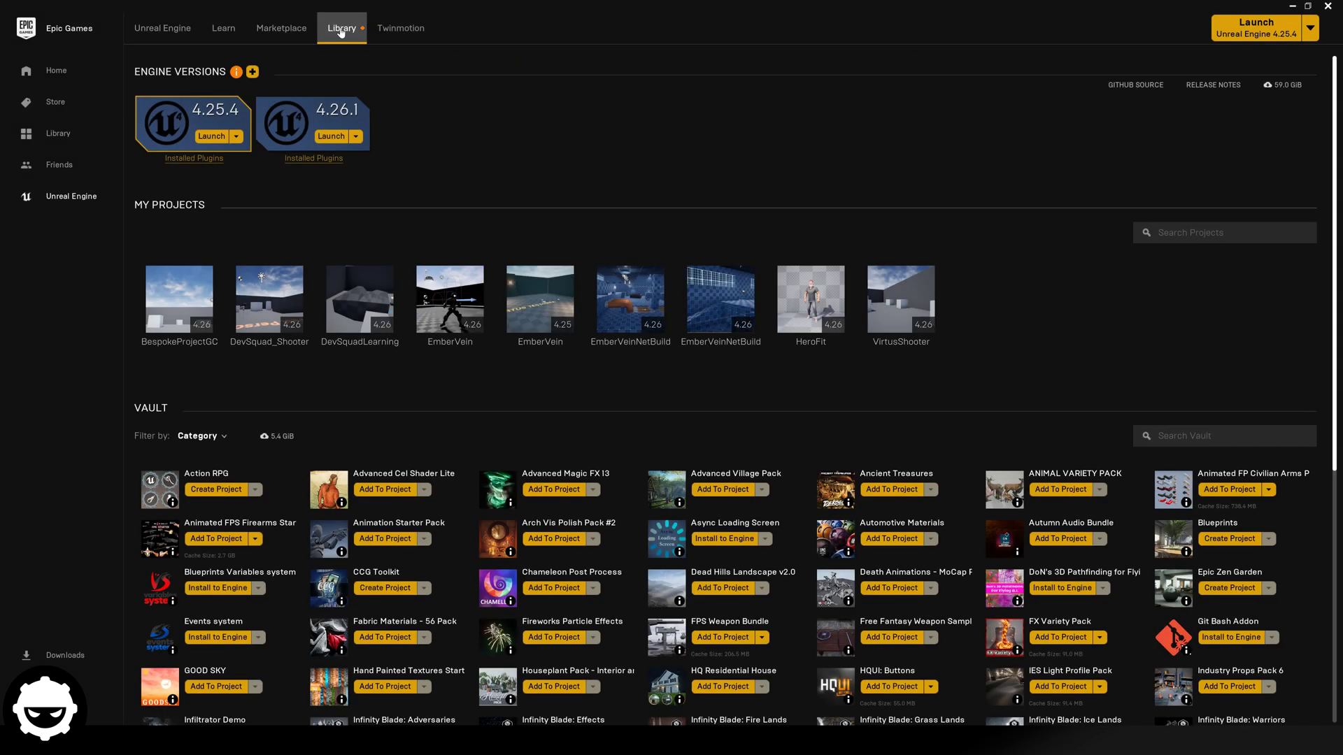
{"action": "left_click", "coordinate": [328, 140]}
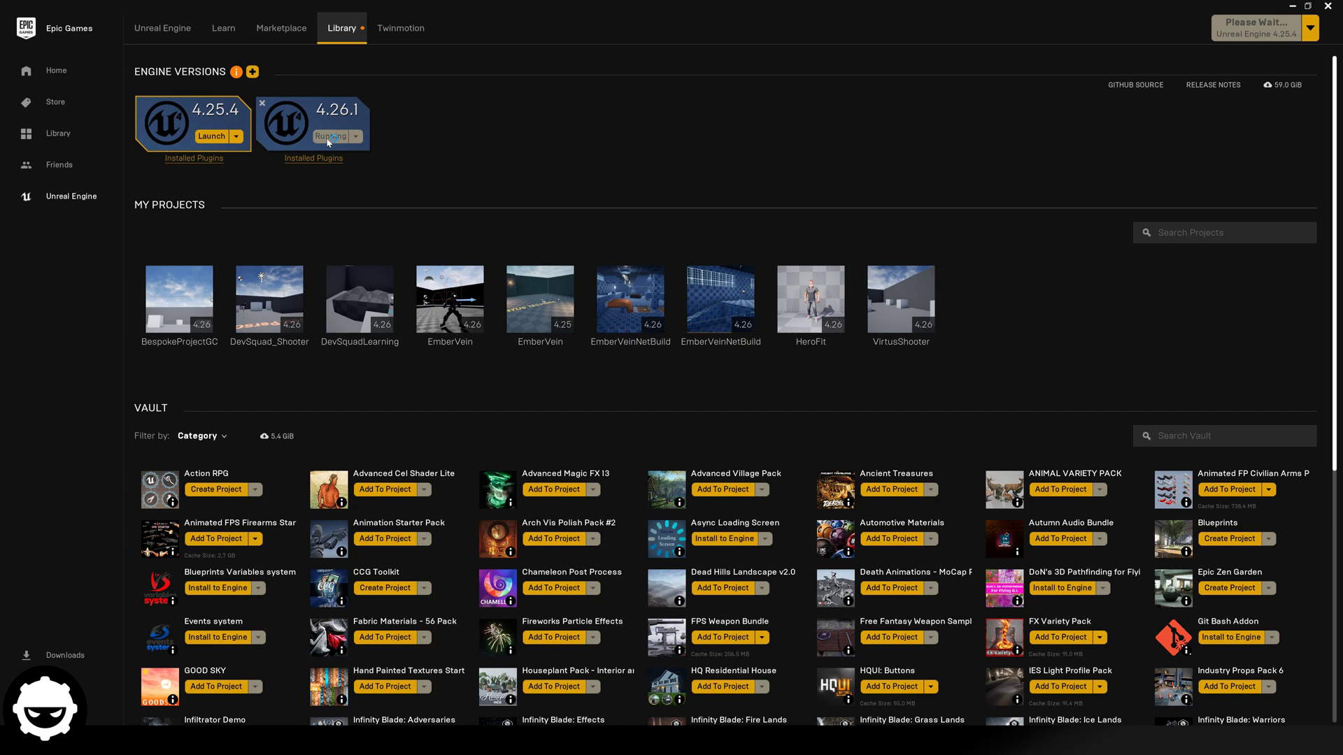
{"action": "key", "text": "alt+Tab"}
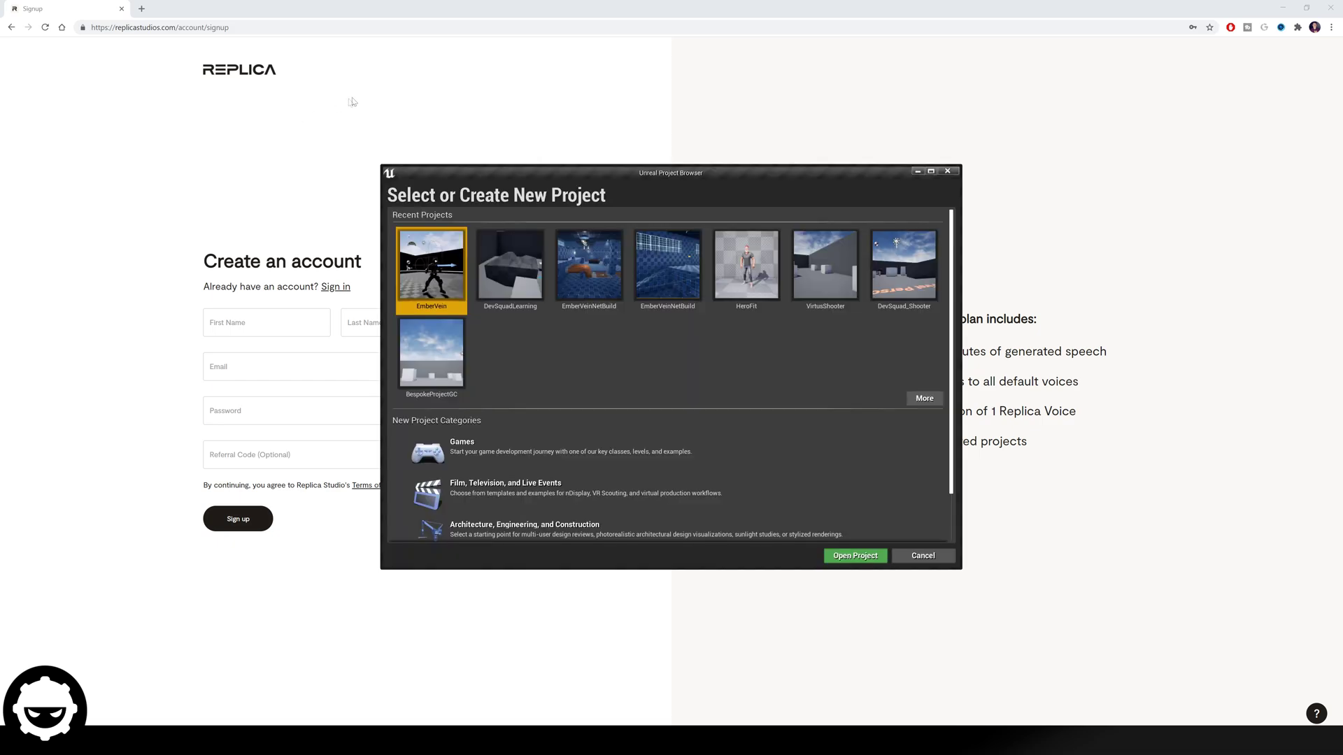
Create a Games > First Person project named 'Replica'.
{"action": "left_click", "coordinate": [633, 451]}
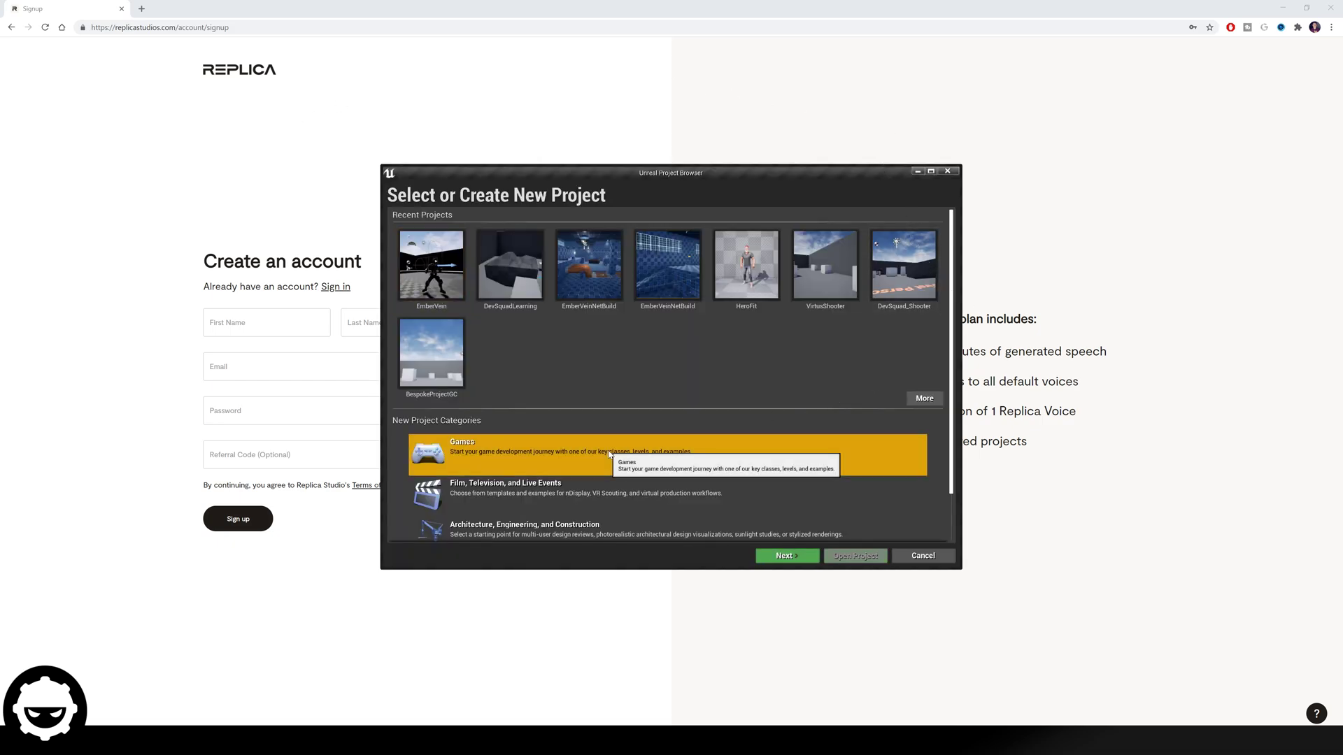
{"action": "left_click", "coordinate": [793, 557]}
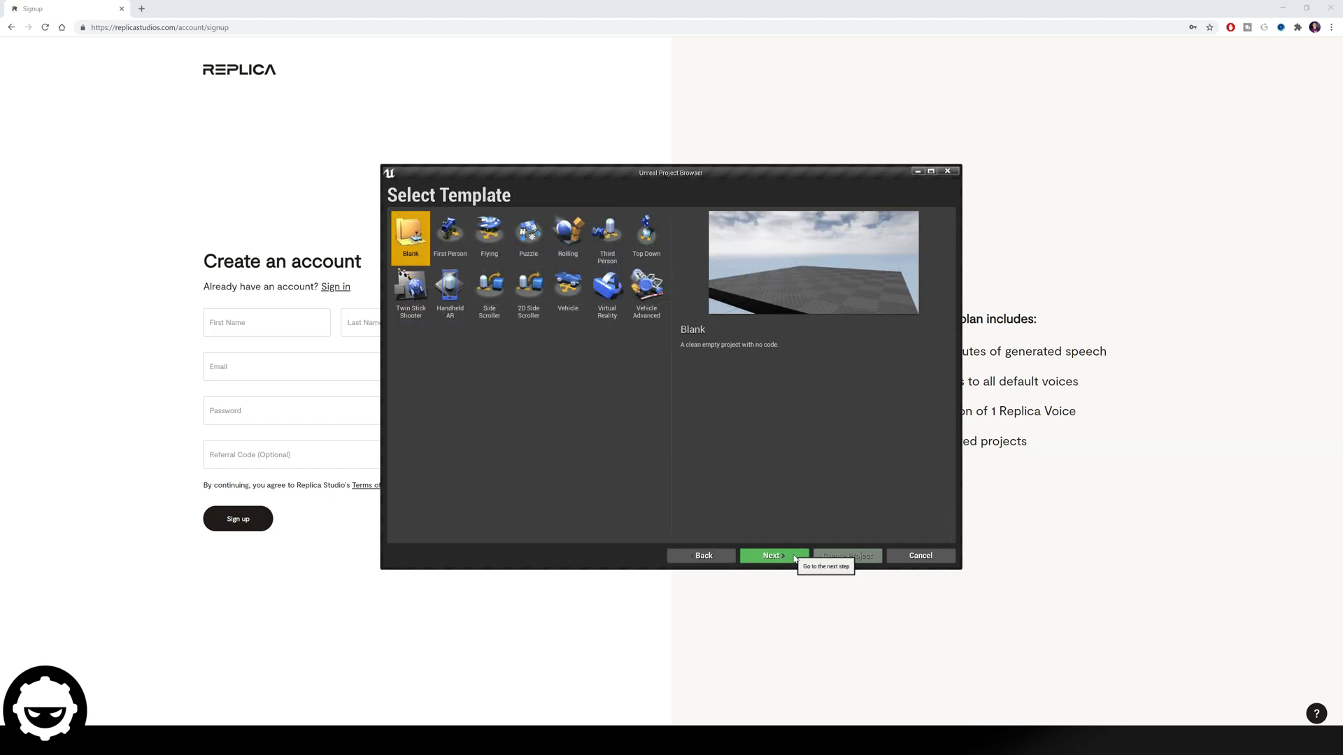
{"action": "left_click", "coordinate": [461, 260]}
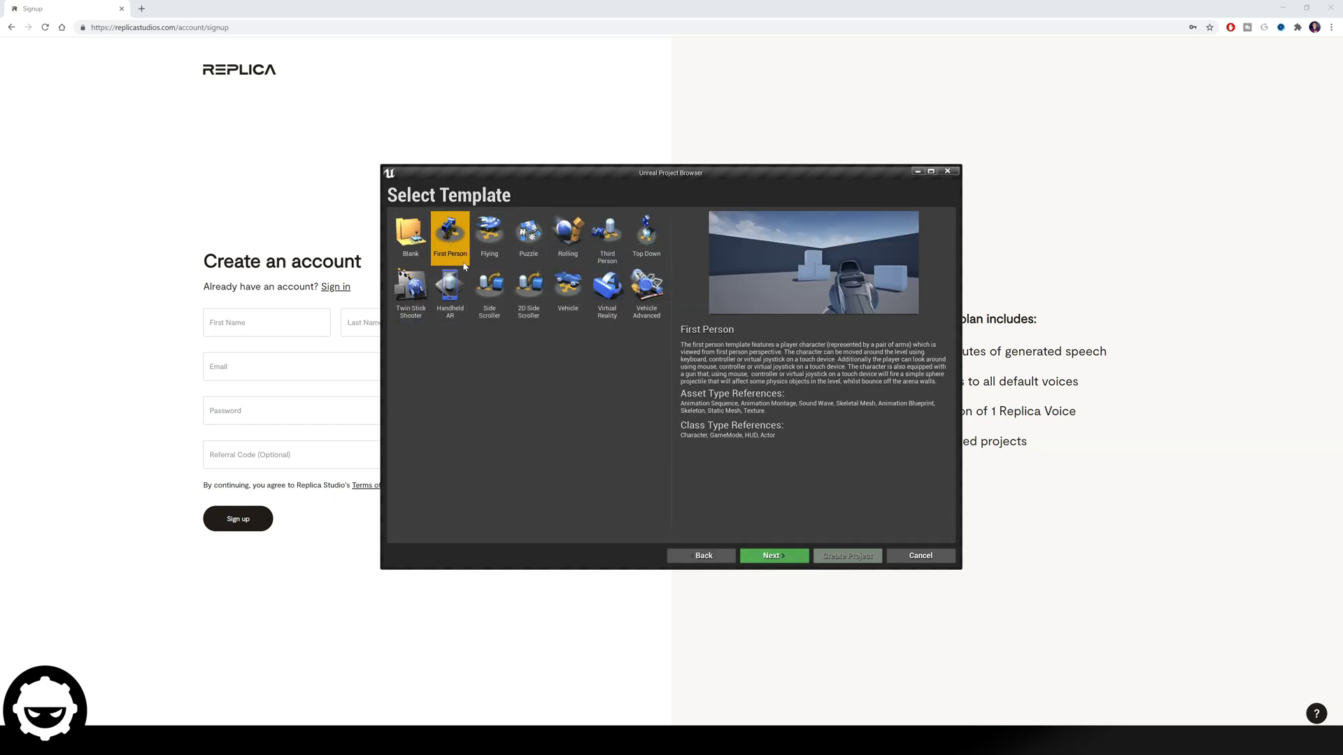
{"action": "left_click", "coordinate": [760, 554]}
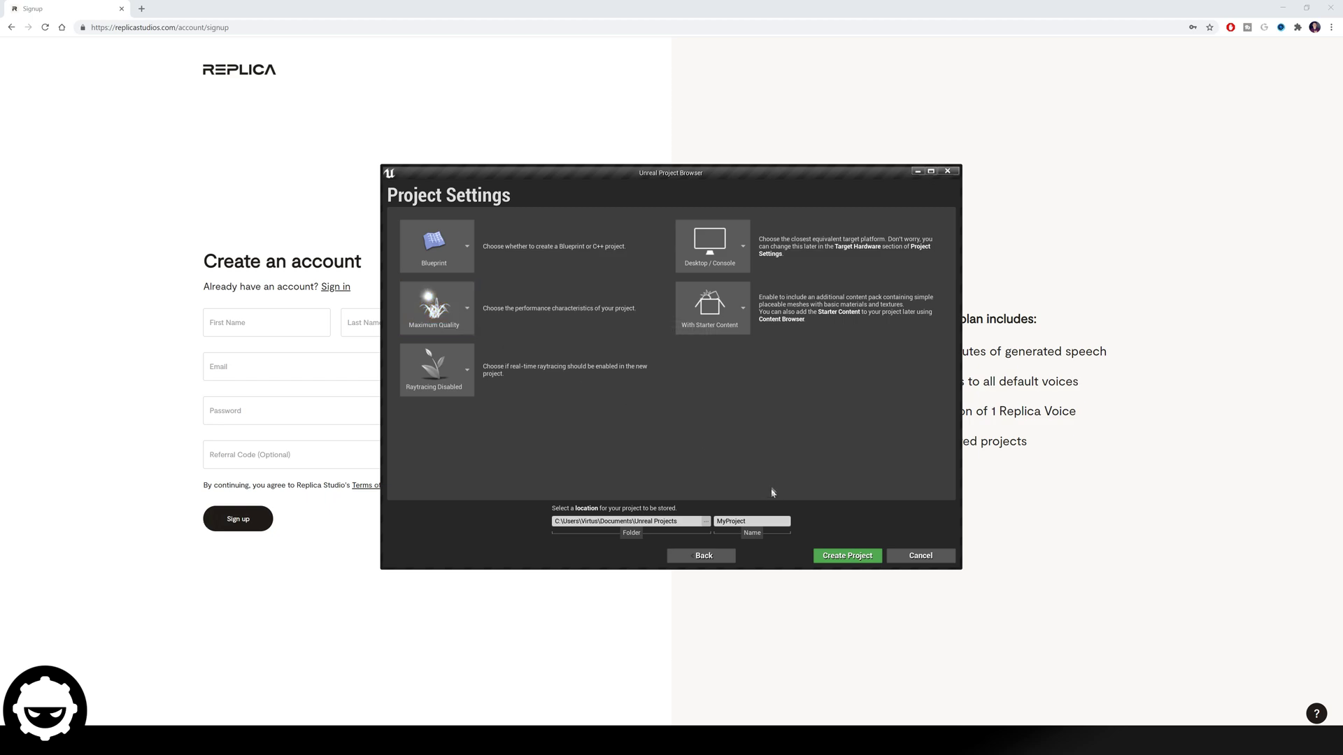
{"action": "double_click", "coordinate": [772, 521]}
{"action": "type", "text": "Replica"}
{"action": "key", "text": "Return"}
{"action": "left_click", "coordinate": [853, 552]}
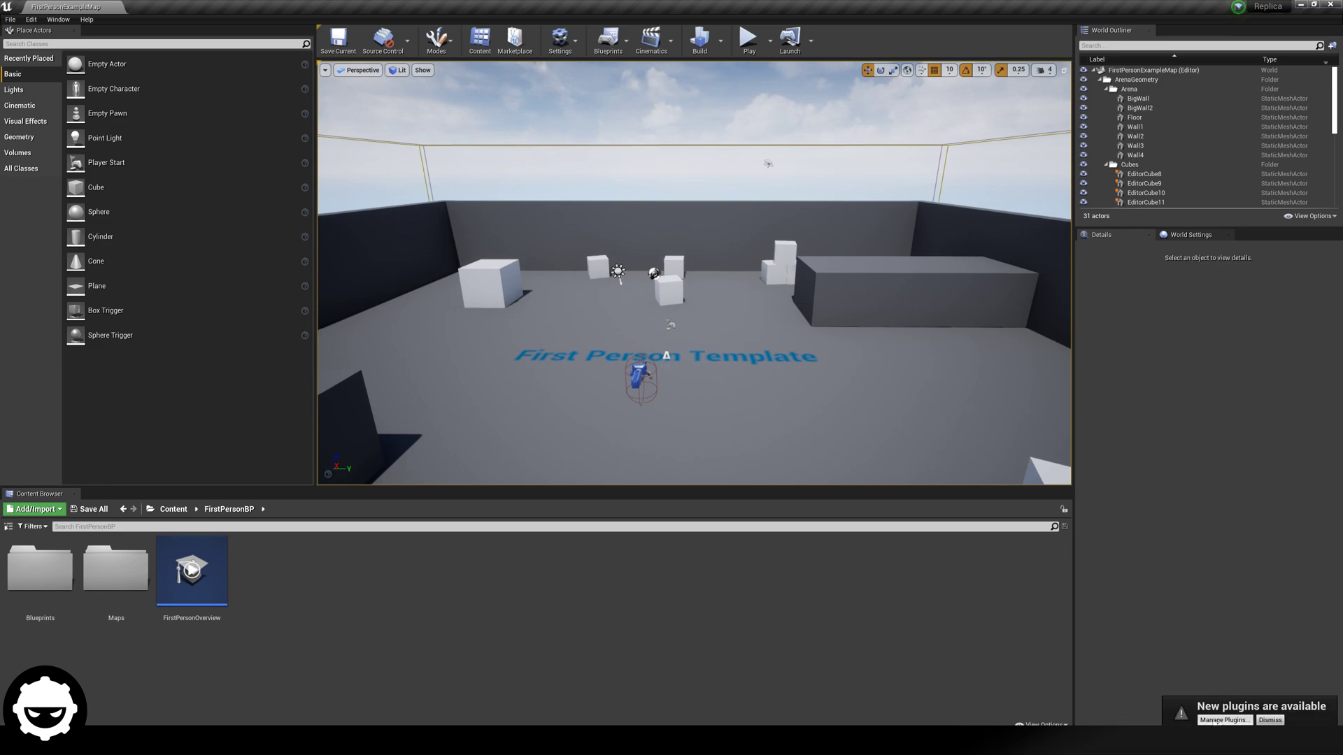
Enable the Replica plugin via Edit > Plugins and restart the editor.
{"action": "left_click", "coordinate": [1270, 720]}
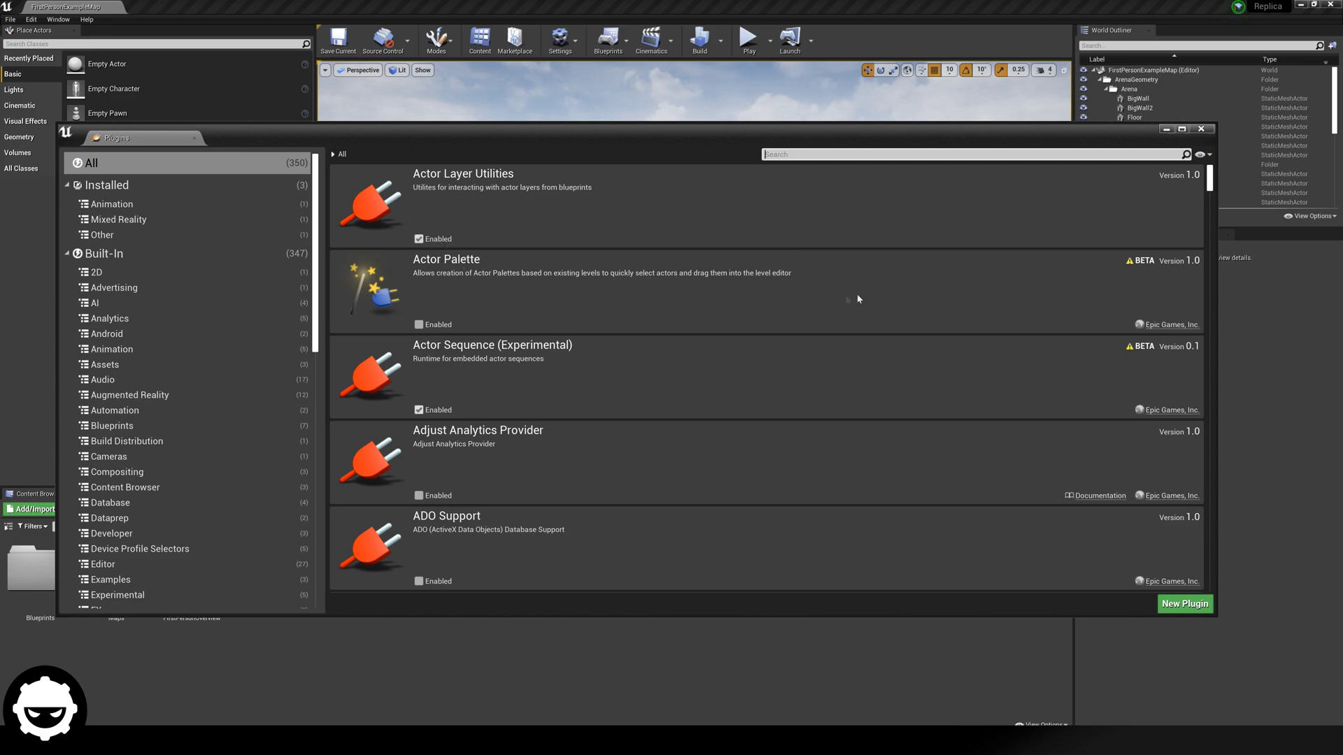
{"action": "left_click", "coordinate": [1203, 133]}
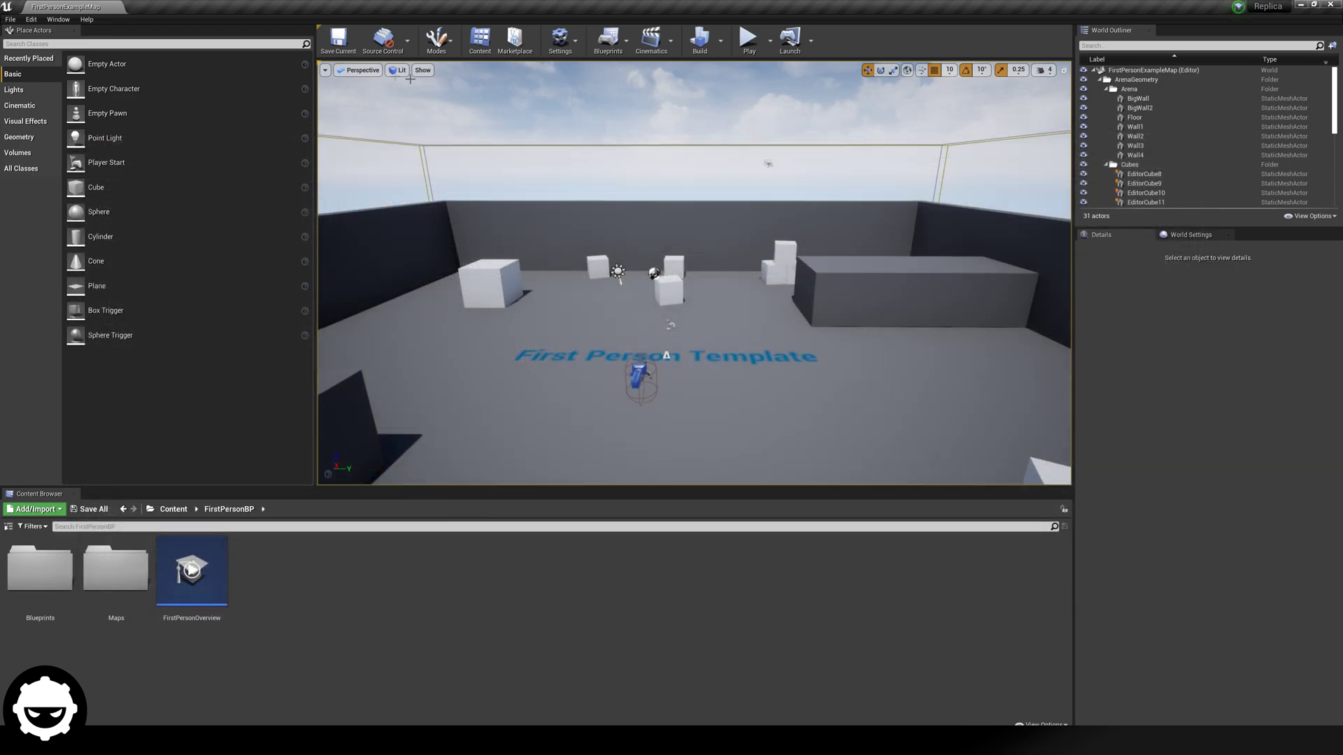
{"action": "left_click", "coordinate": [34, 19]}
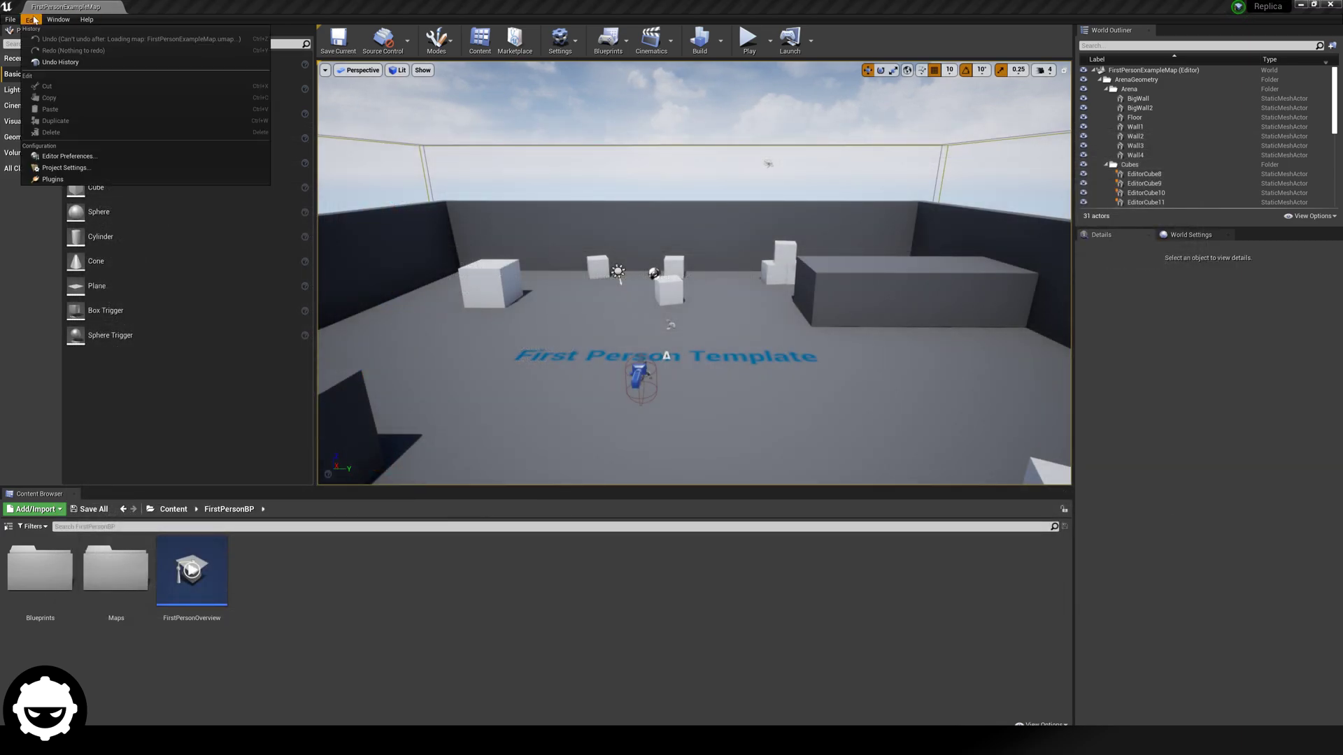
{"action": "left_click", "coordinate": [52, 179]}
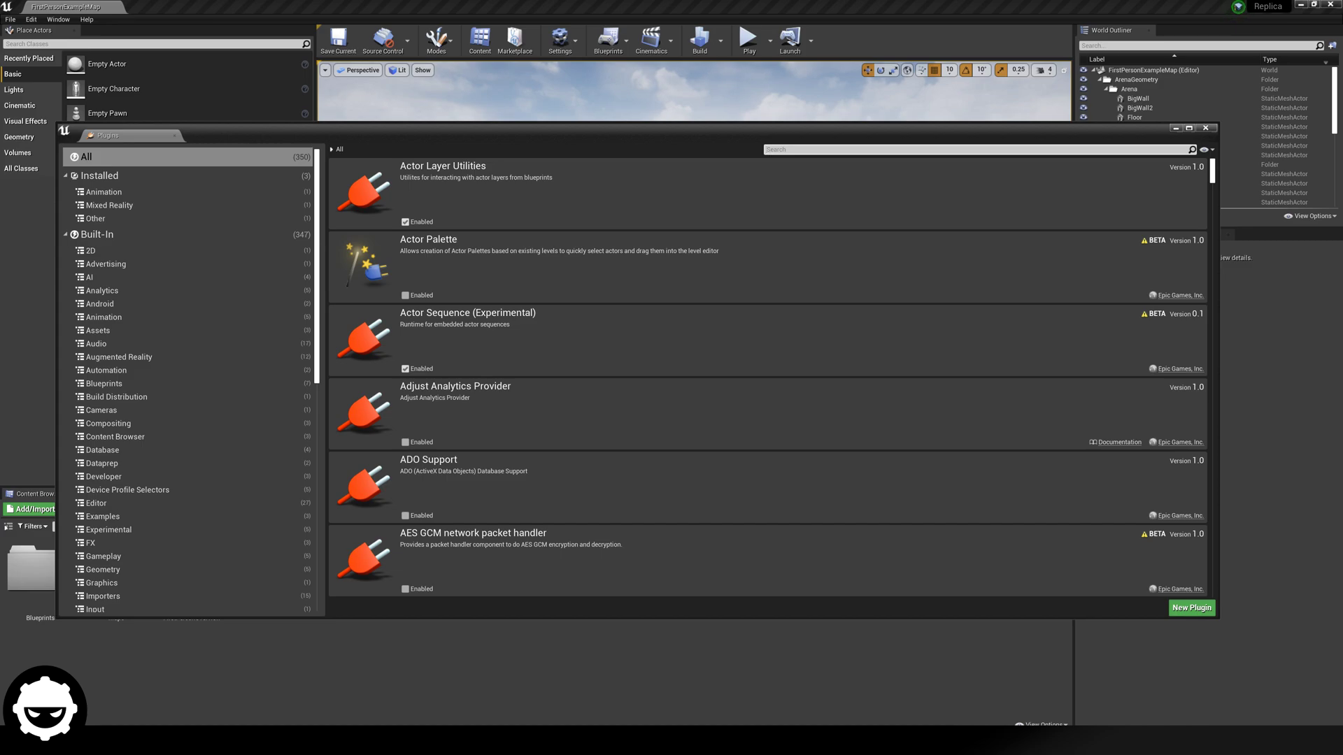
{"action": "type", "text": "replica"}
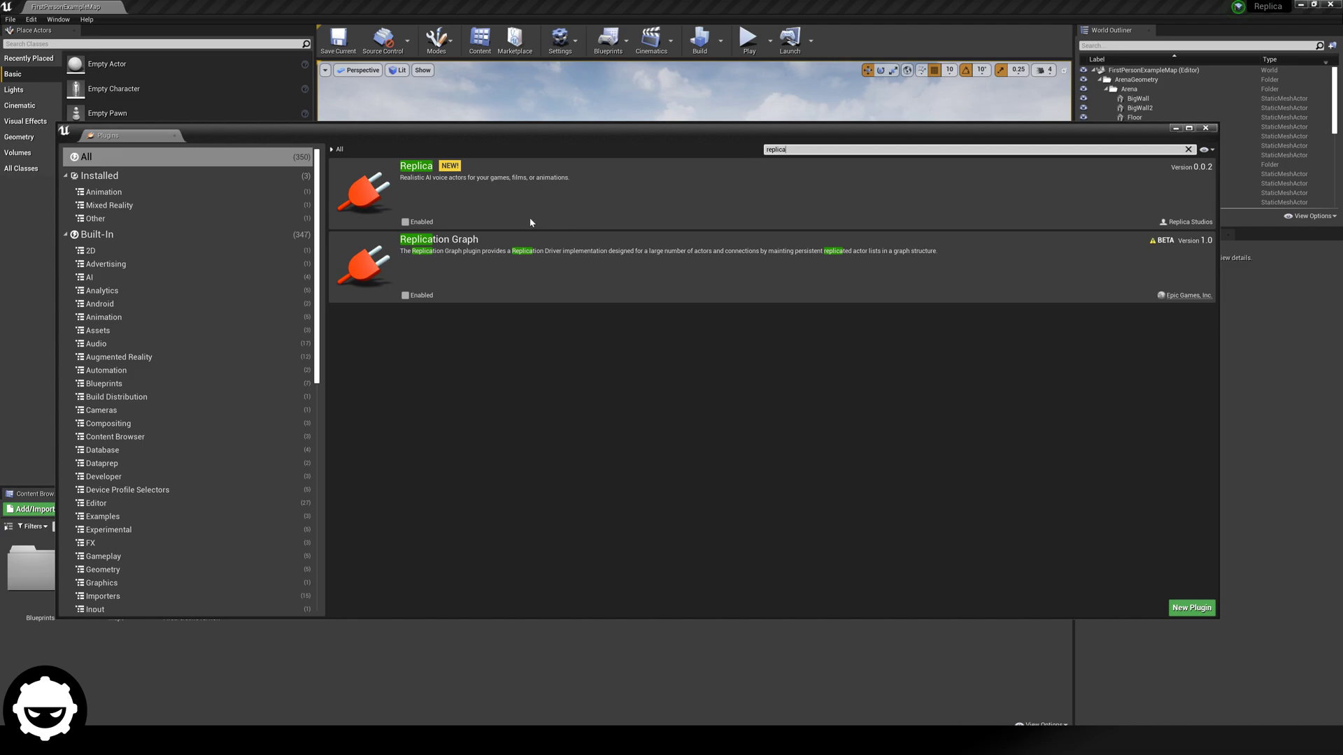
{"action": "left_click", "coordinate": [424, 223]}
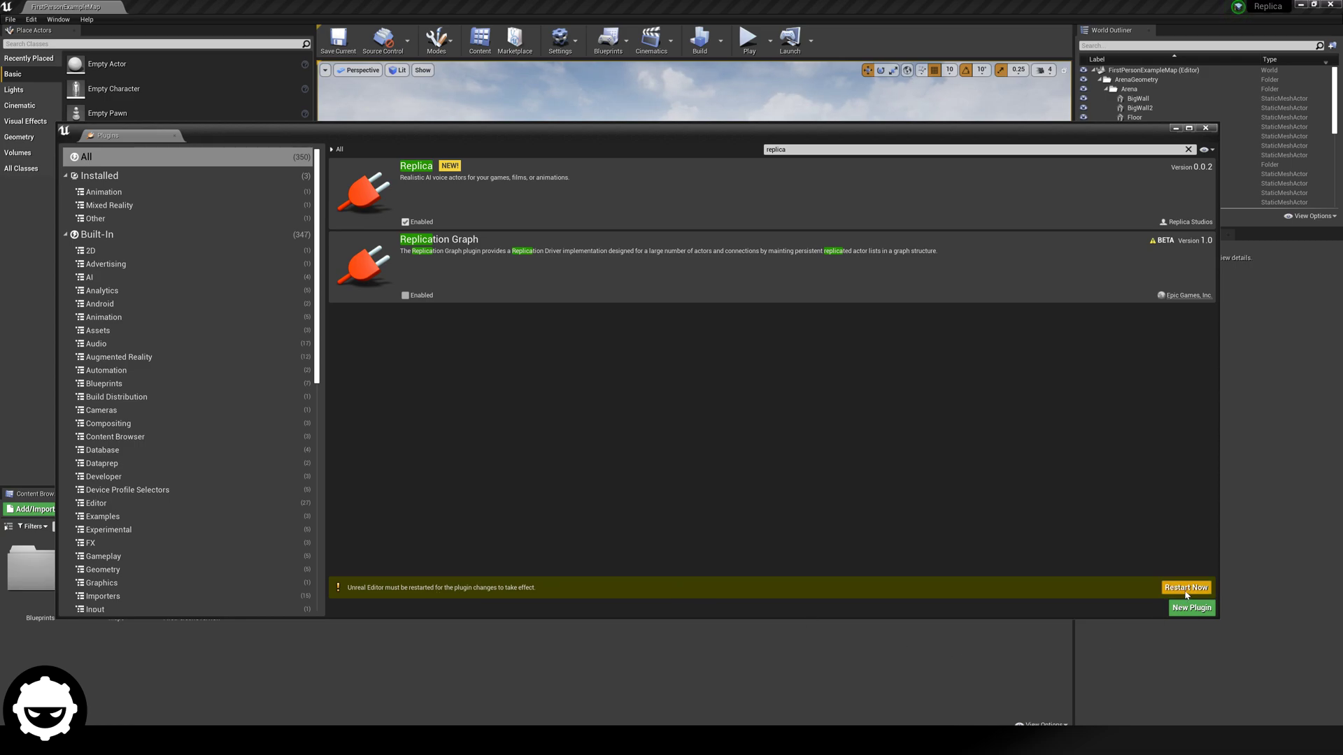
{"action": "left_click", "coordinate": [1186, 588]}
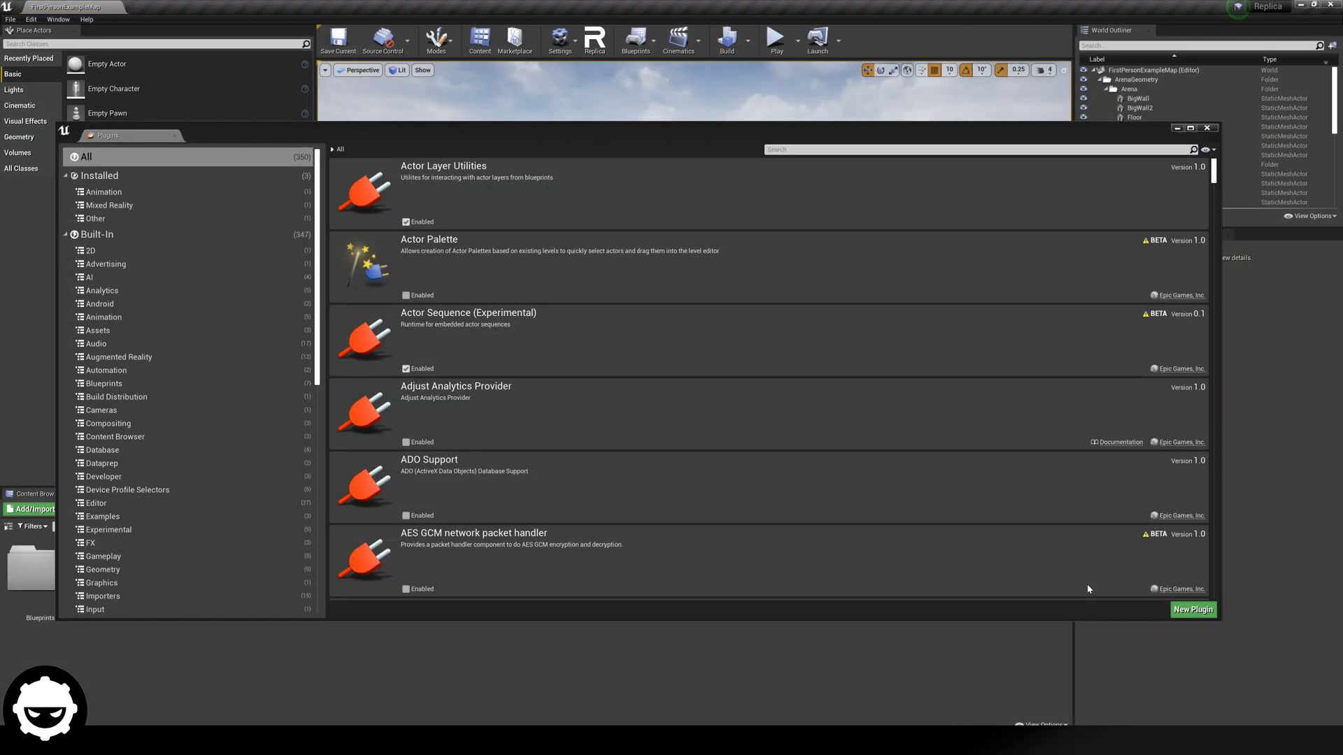
Close the Plugins window and enter the Replica account e-mail to sign in.
{"action": "left_click", "coordinate": [1206, 127]}
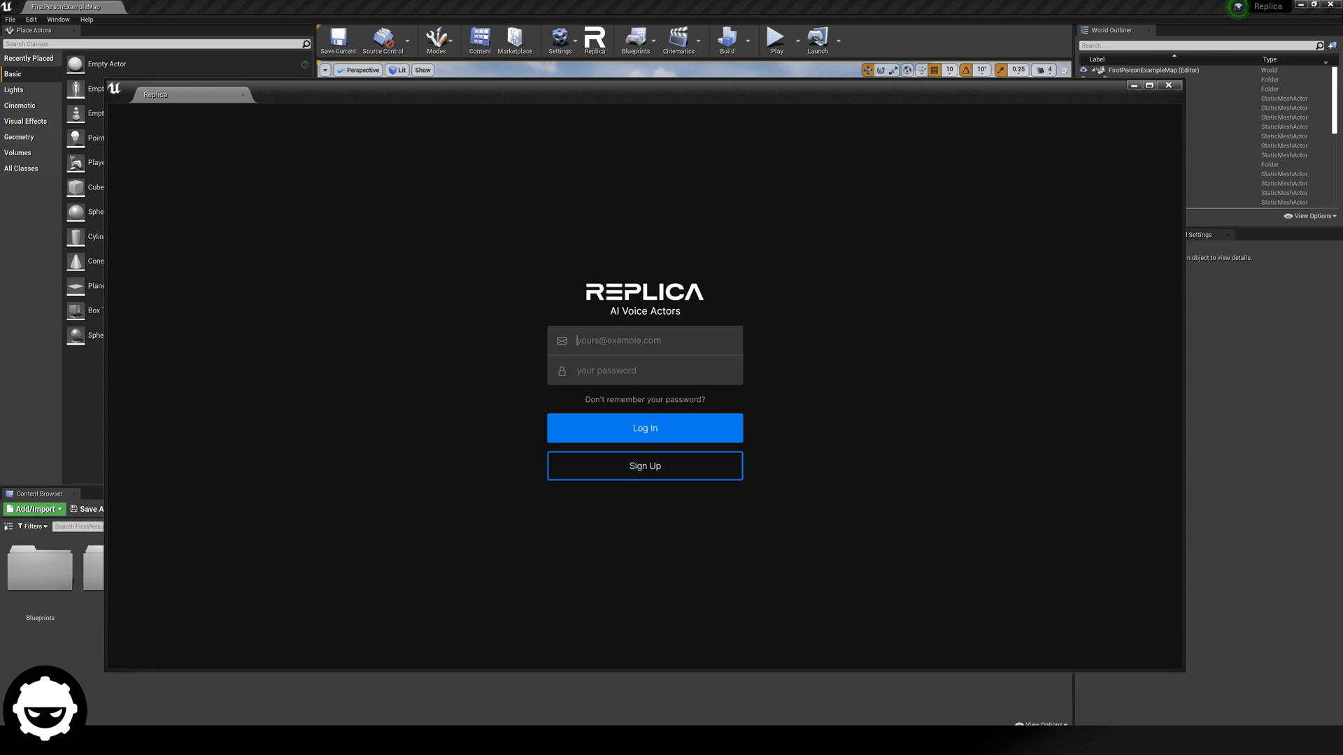
{"action": "type", "text": "luke"}
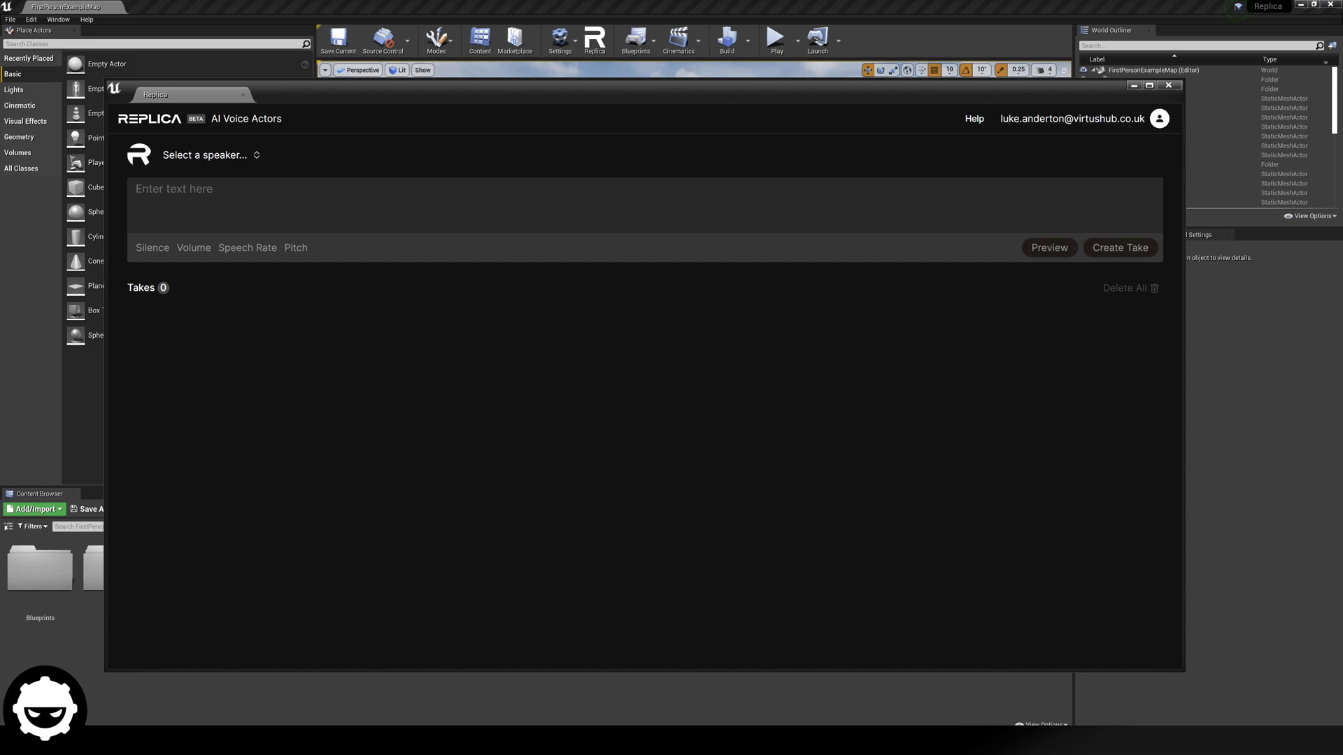
Open the Replica voice list and scroll through the available voices.
{"action": "left_click", "coordinate": [196, 158]}
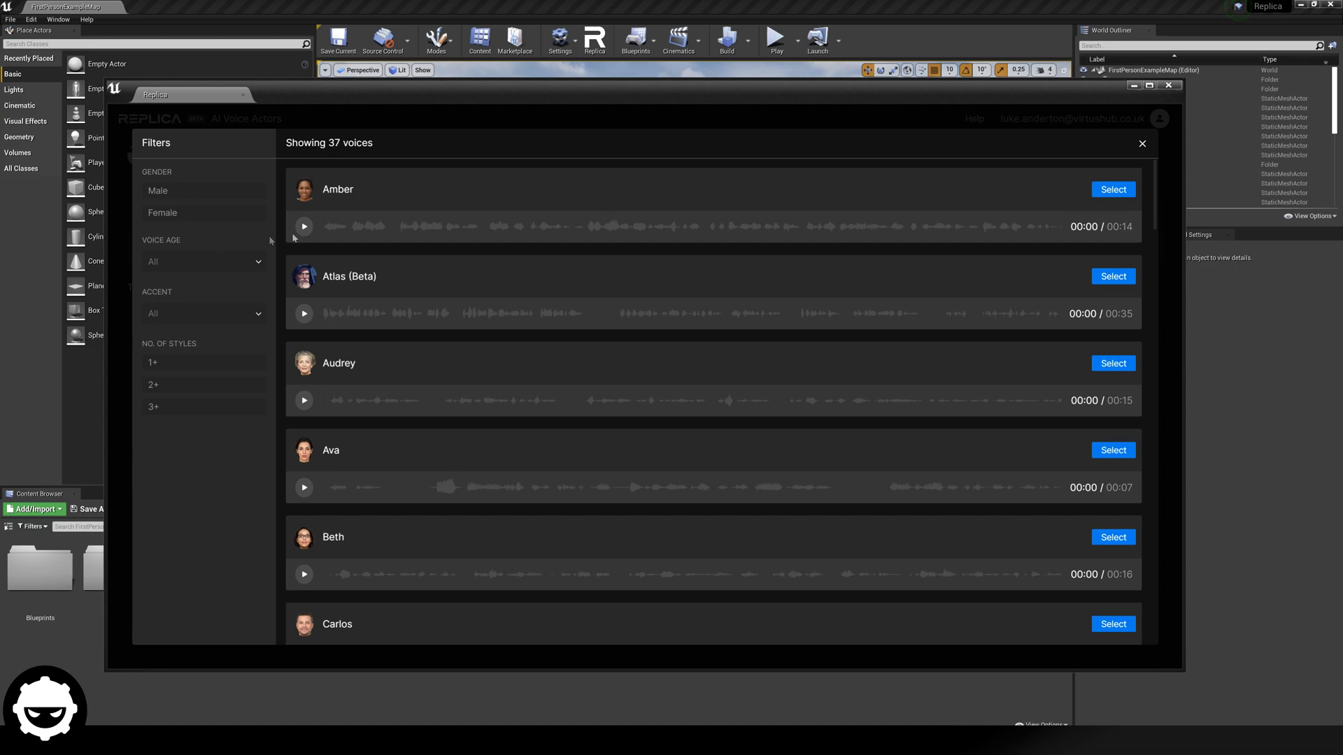
{"action": "scroll", "coordinate": [313, 333], "scroll_direction": "down", "scroll_amount": 3}
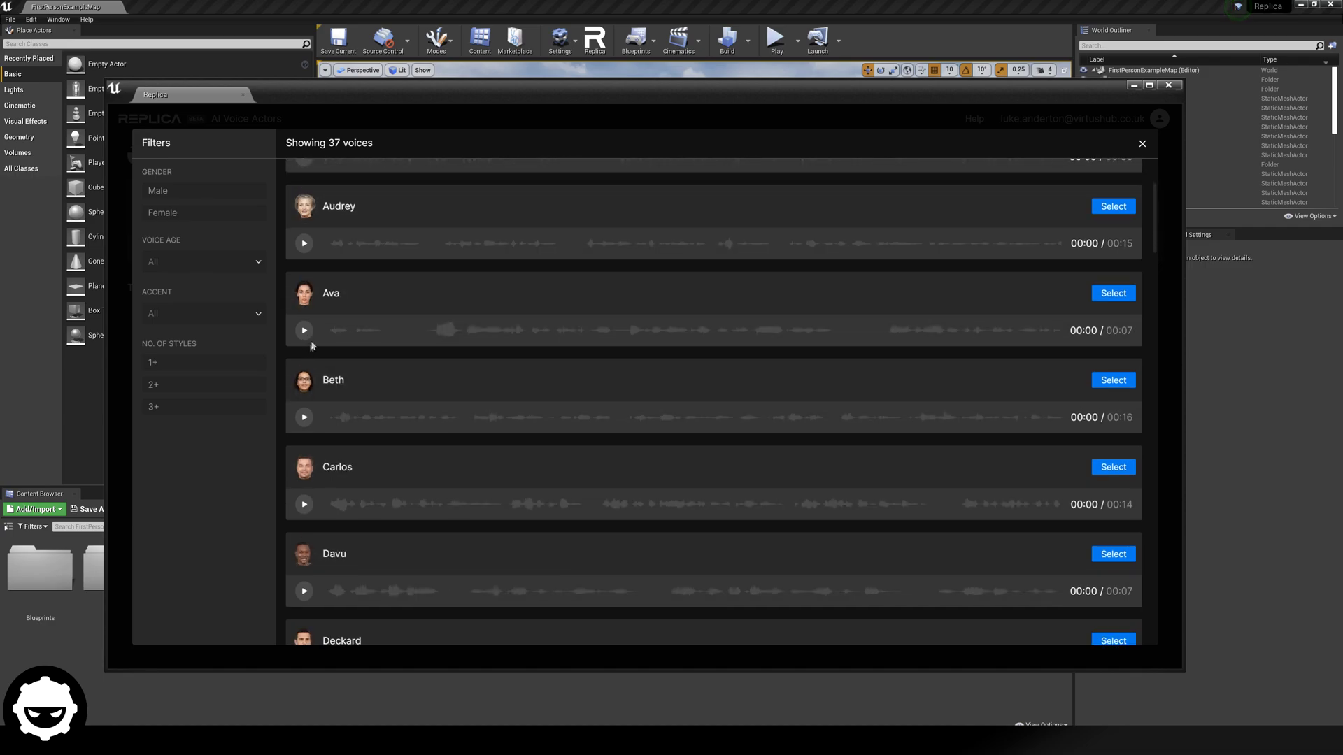
{"action": "scroll", "coordinate": [313, 333], "scroll_direction": "down", "scroll_amount": 3}
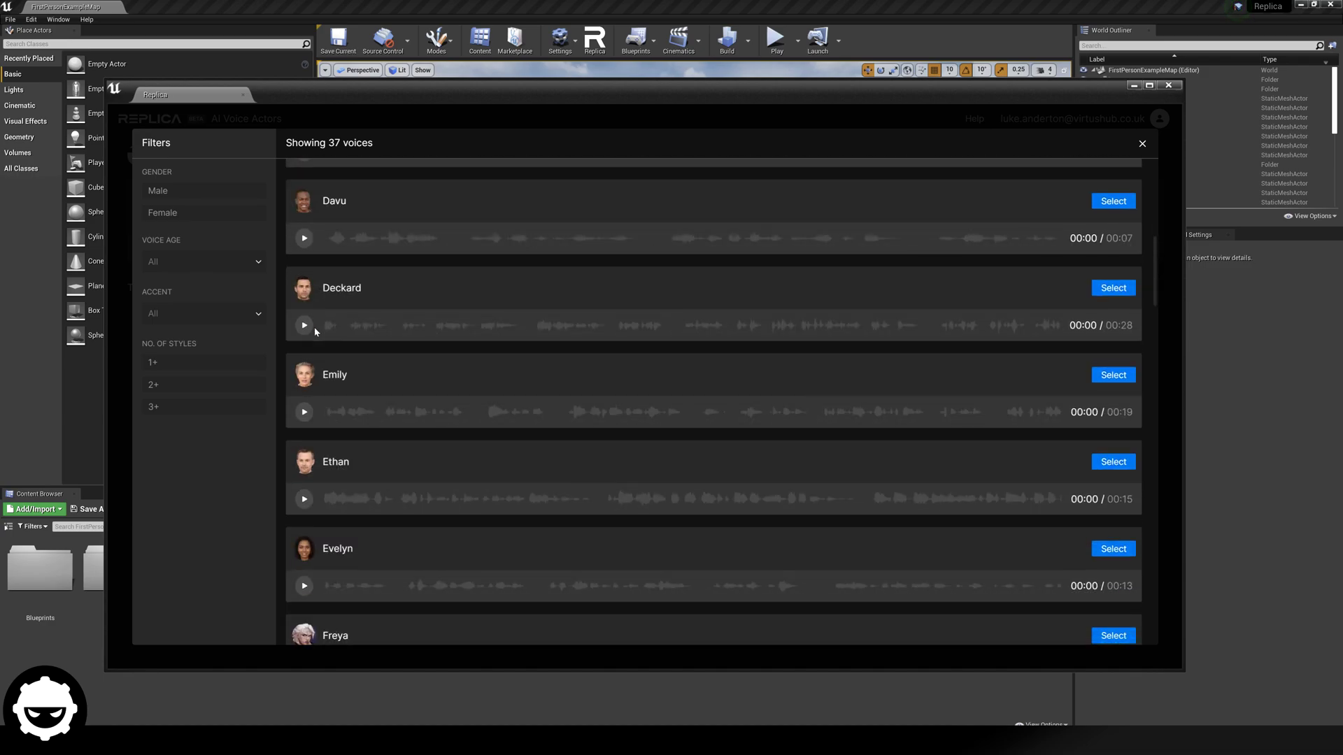
{"action": "scroll", "coordinate": [312, 325], "scroll_direction": "up", "scroll_amount": 6}
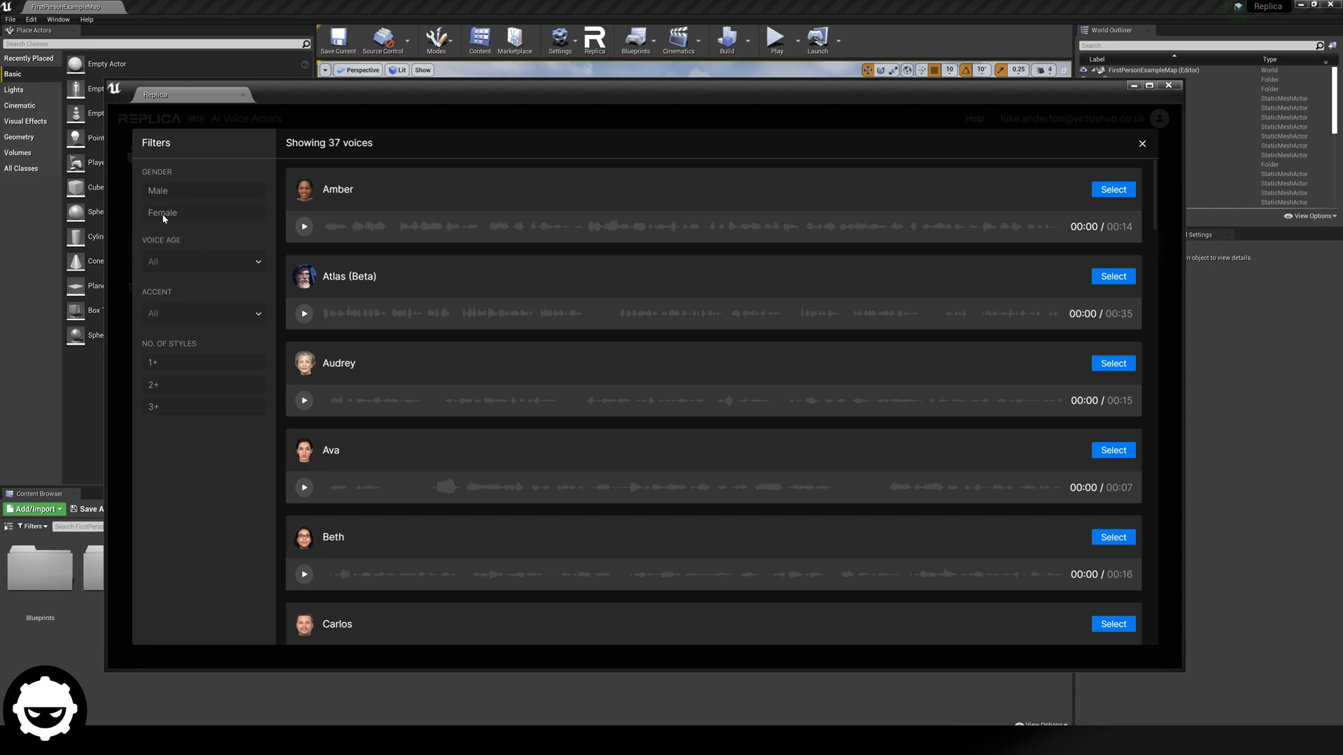
Filter voices to Female, Young Adult (18 - 34) and British accent.
{"action": "left_click", "coordinate": [162, 214]}
{"action": "left_click", "coordinate": [185, 262]}
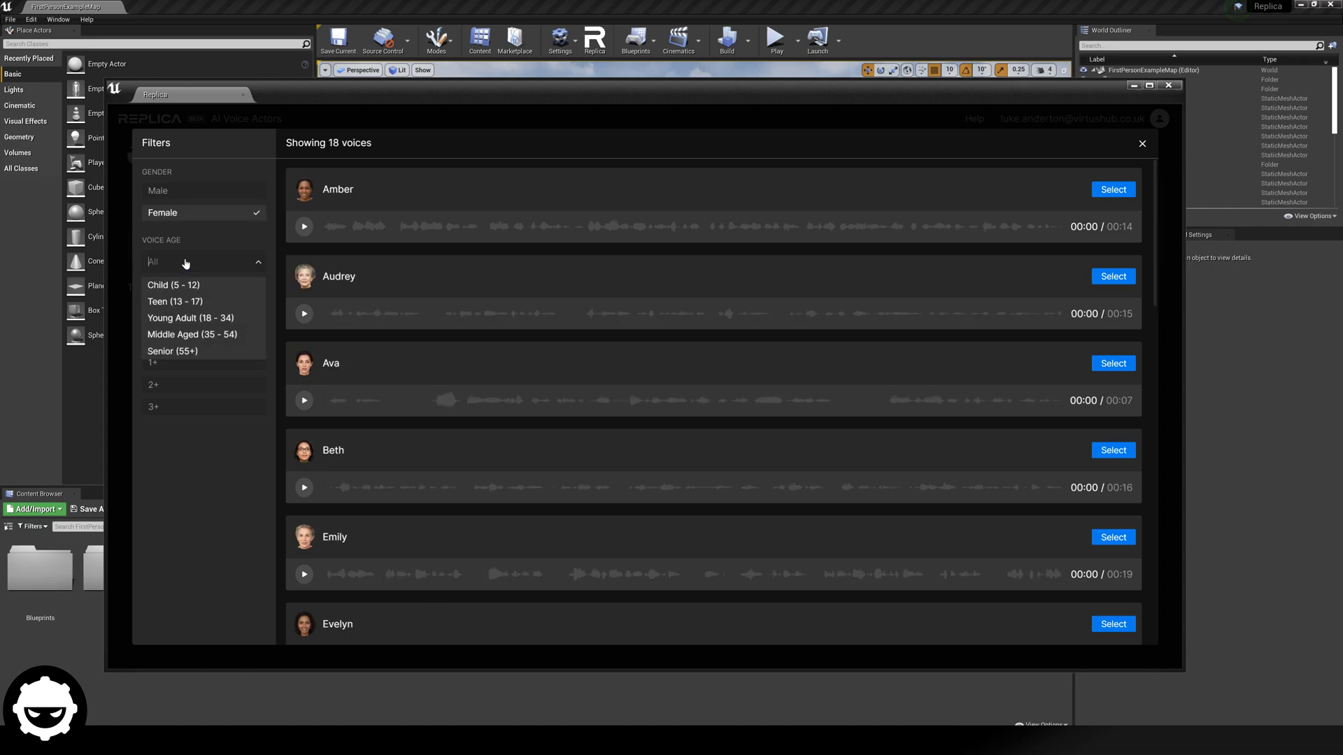
{"action": "left_click", "coordinate": [186, 319]}
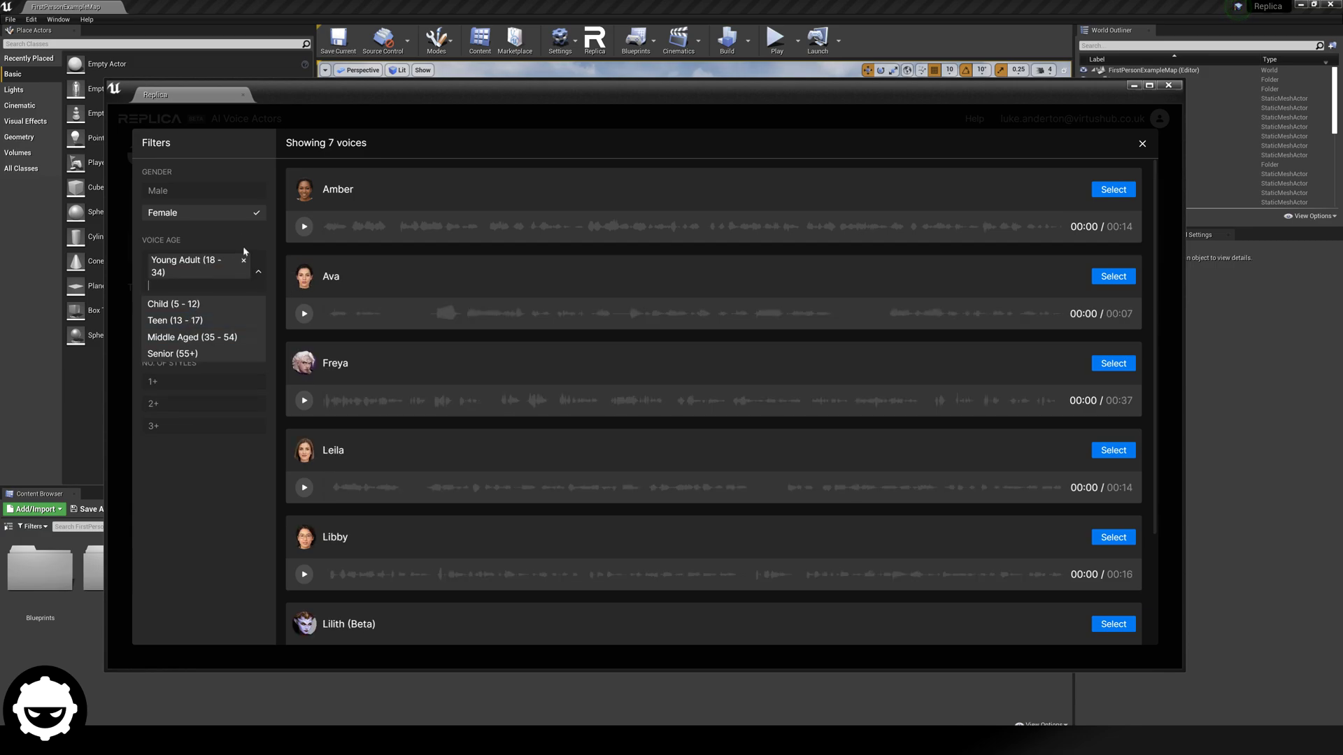
{"action": "left_click", "coordinate": [245, 252]}
{"action": "left_click", "coordinate": [210, 334]}
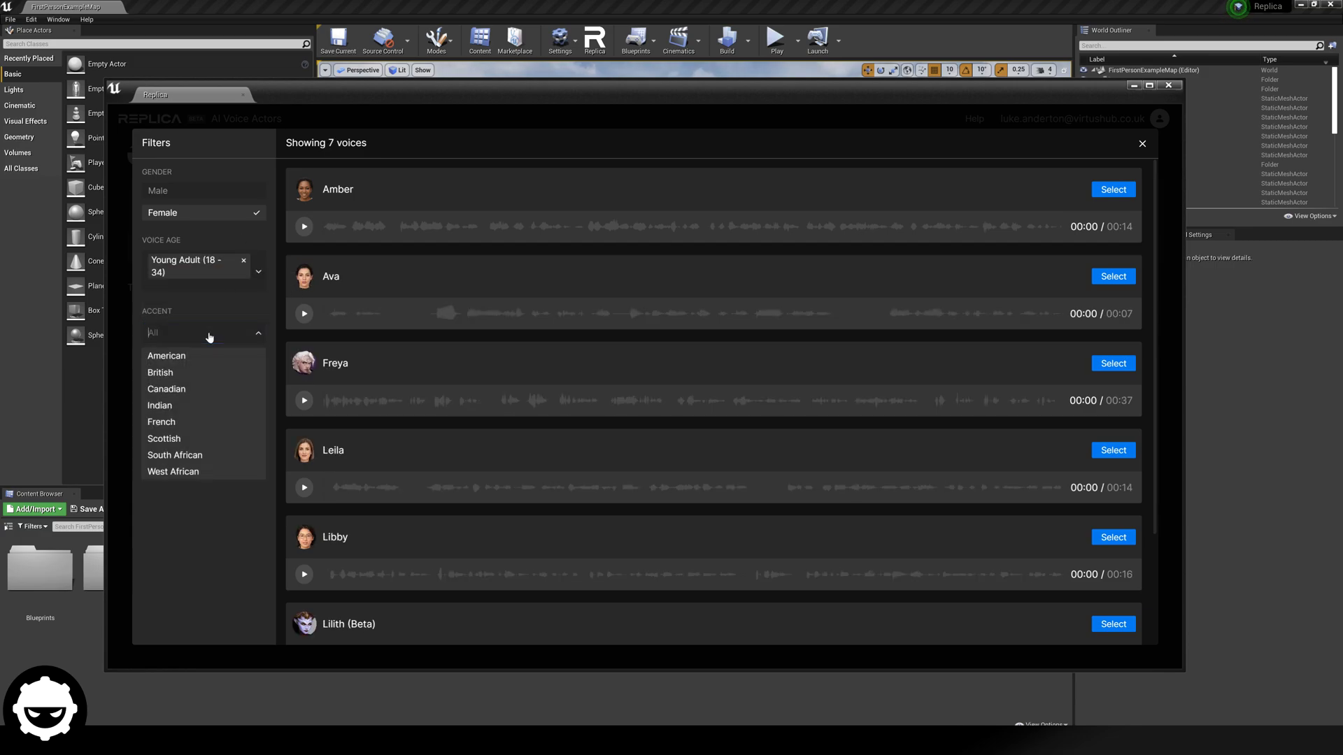
{"action": "left_click", "coordinate": [170, 374]}
{"action": "left_click", "coordinate": [235, 309]}
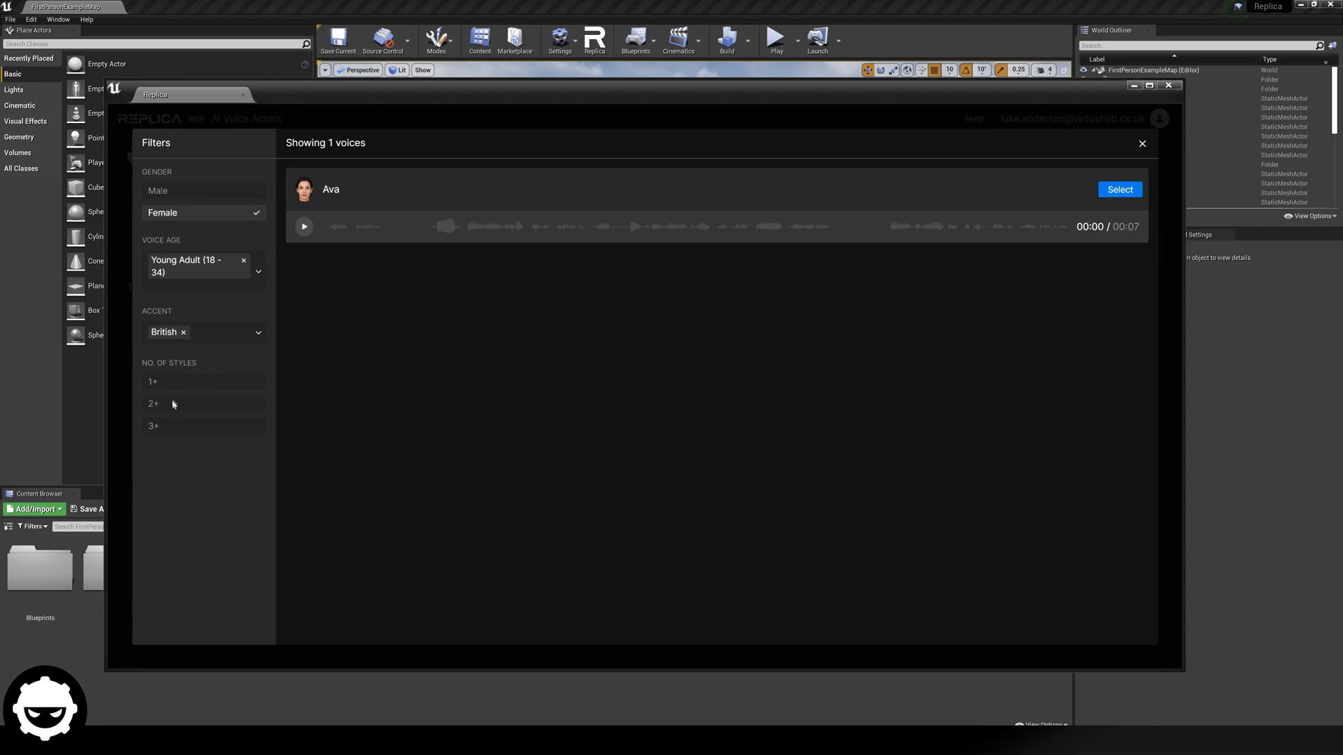
Try the 3+ styles filter, then leave it cleared.
{"action": "left_click", "coordinate": [156, 428]}
{"action": "left_click", "coordinate": [157, 428]}
{"action": "left_click", "coordinate": [161, 428]}
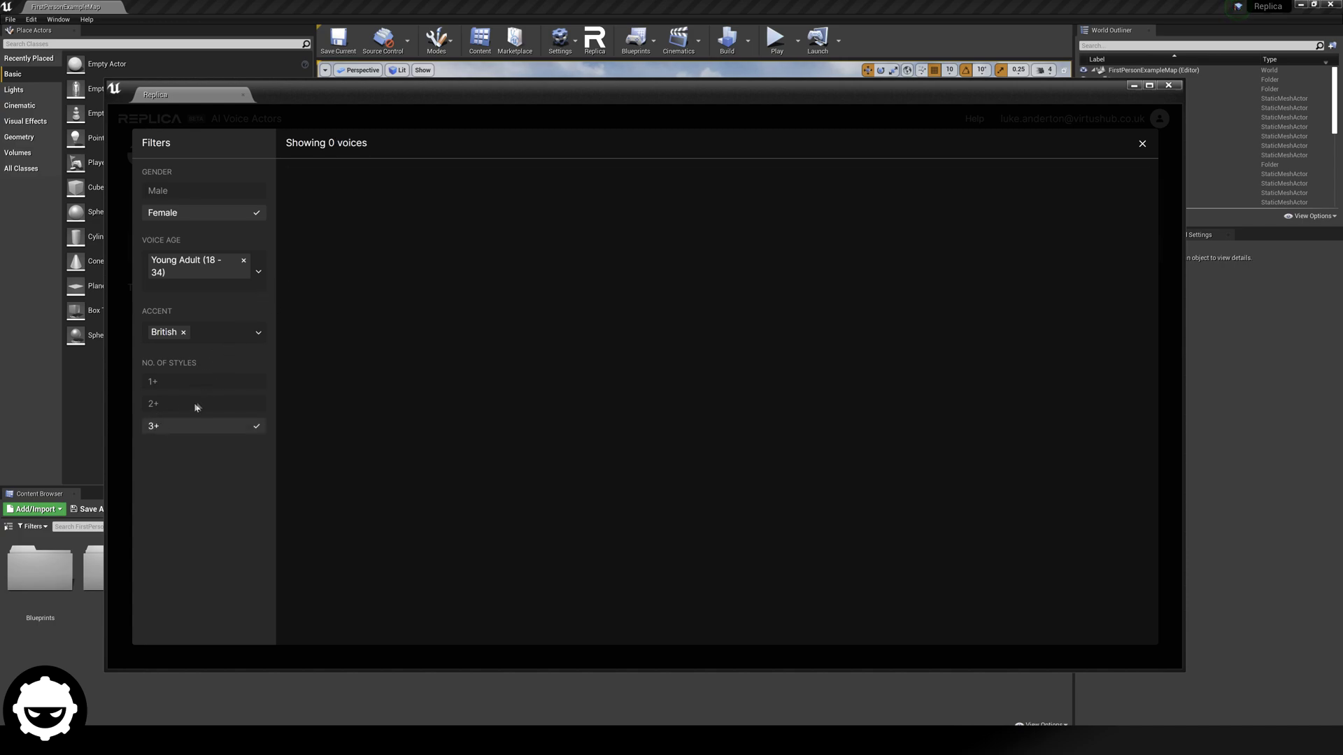
{"action": "left_click", "coordinate": [215, 427]}
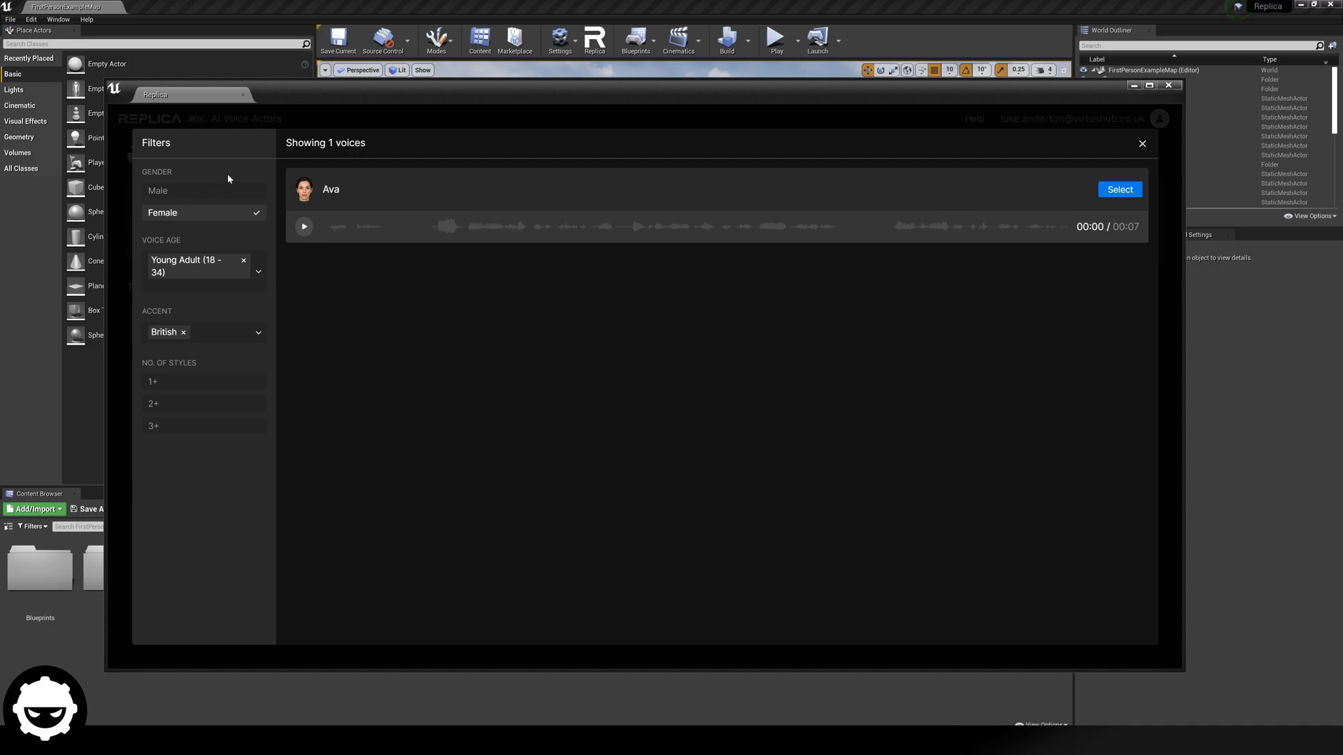
Remove the British accent filter, play Freya's sample, and select Freya.
{"action": "left_click", "coordinate": [183, 332]}
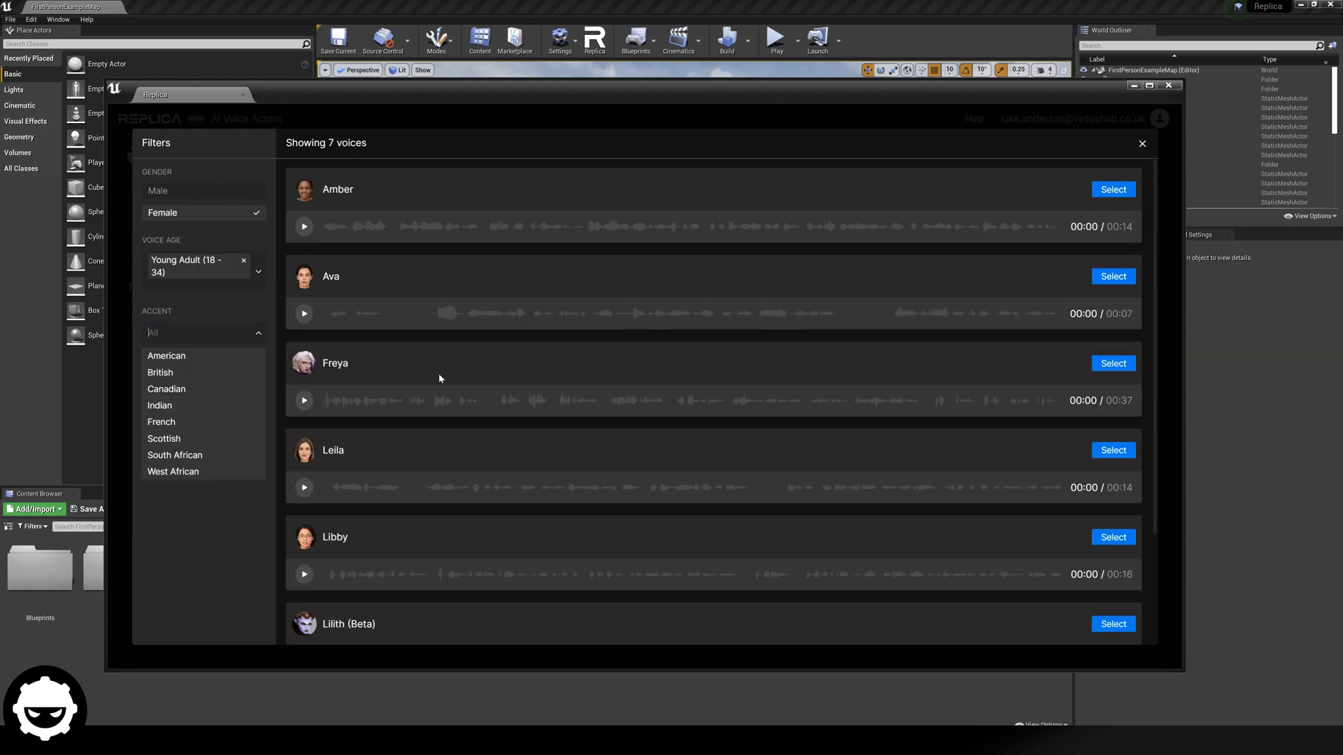
{"action": "left_click", "coordinate": [304, 403]}
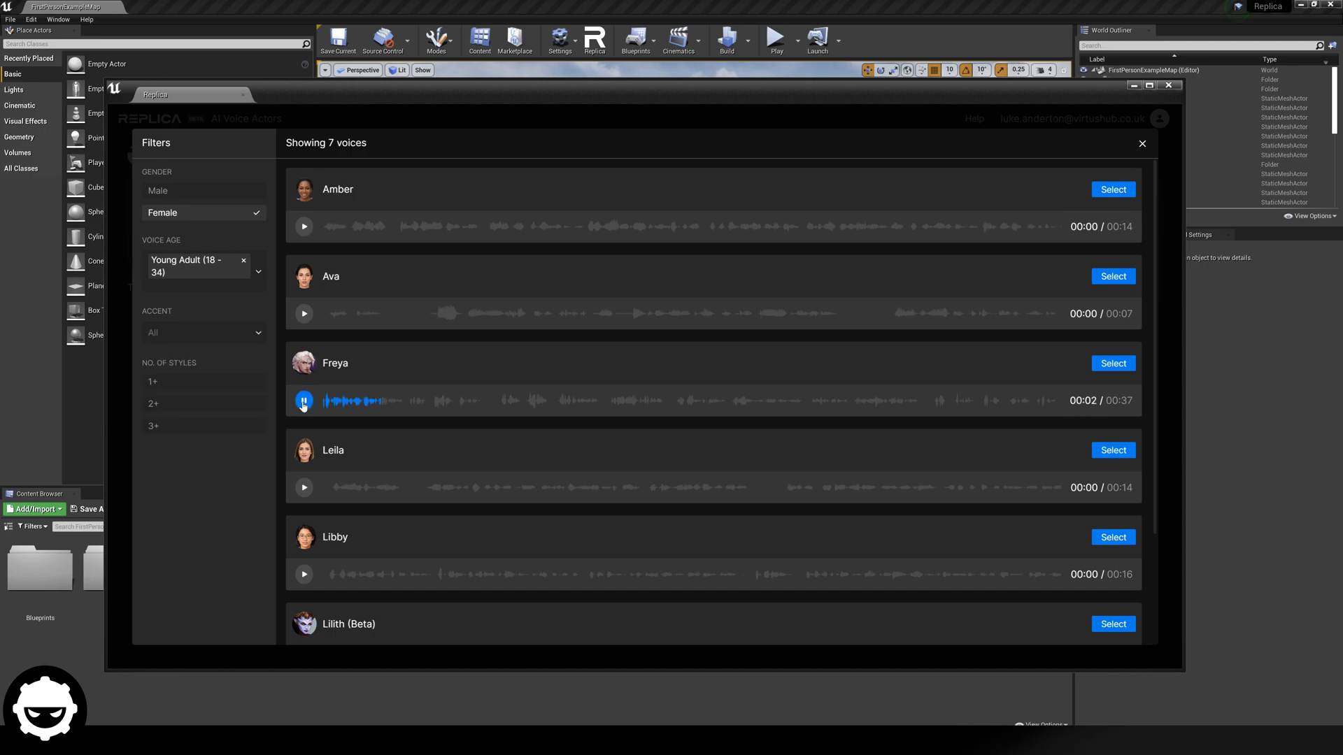
{"action": "left_click", "coordinate": [303, 402]}
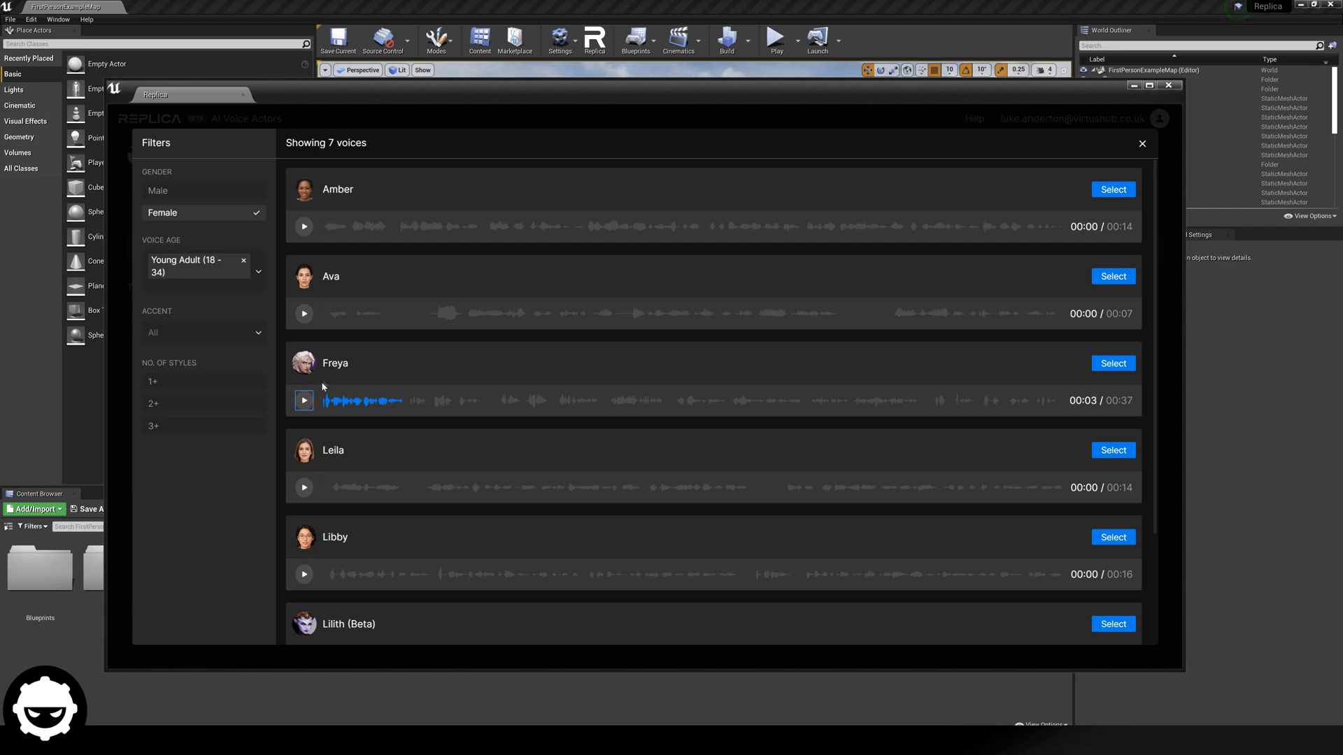
{"action": "left_click", "coordinate": [1115, 364]}
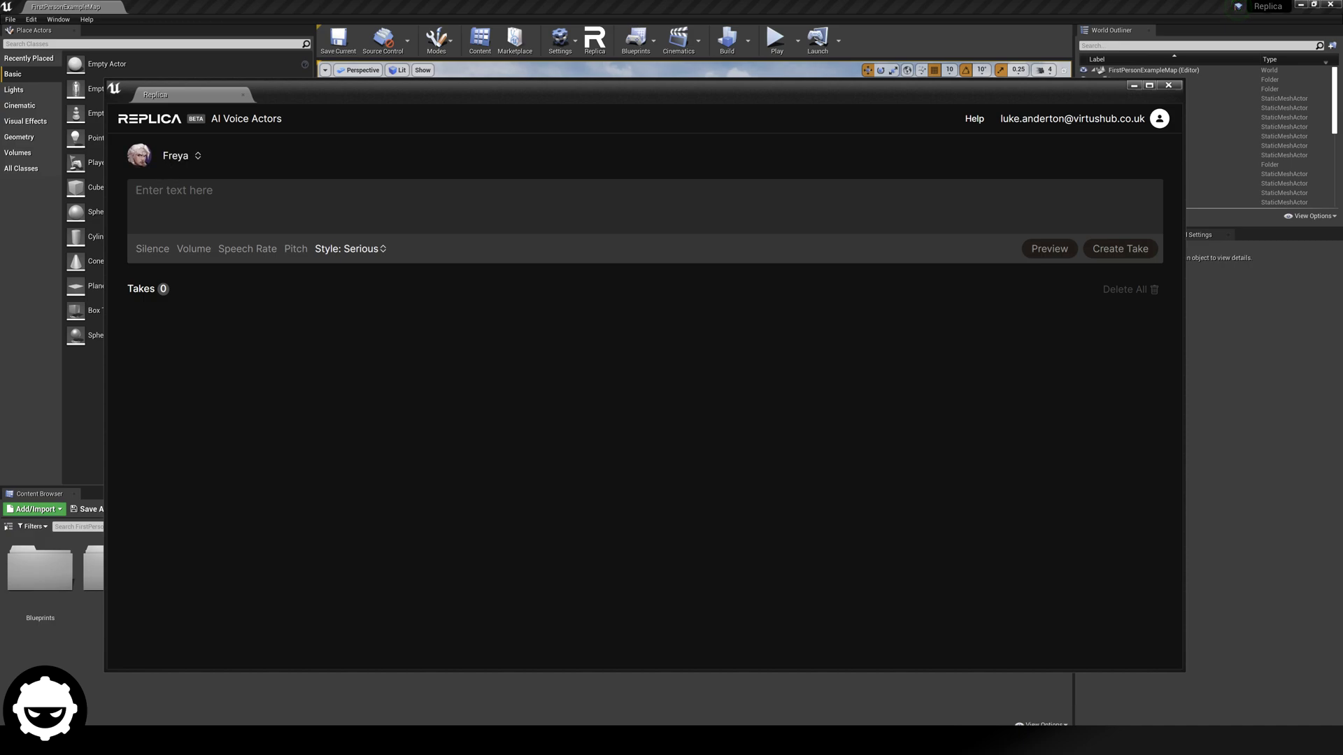
Enter 'Hello world, welcome to DevSquad Academy' and preview it in Freya's voice.
{"action": "left_click", "coordinate": [135, 190]}
{"action": "type", "text": "Hello w"}
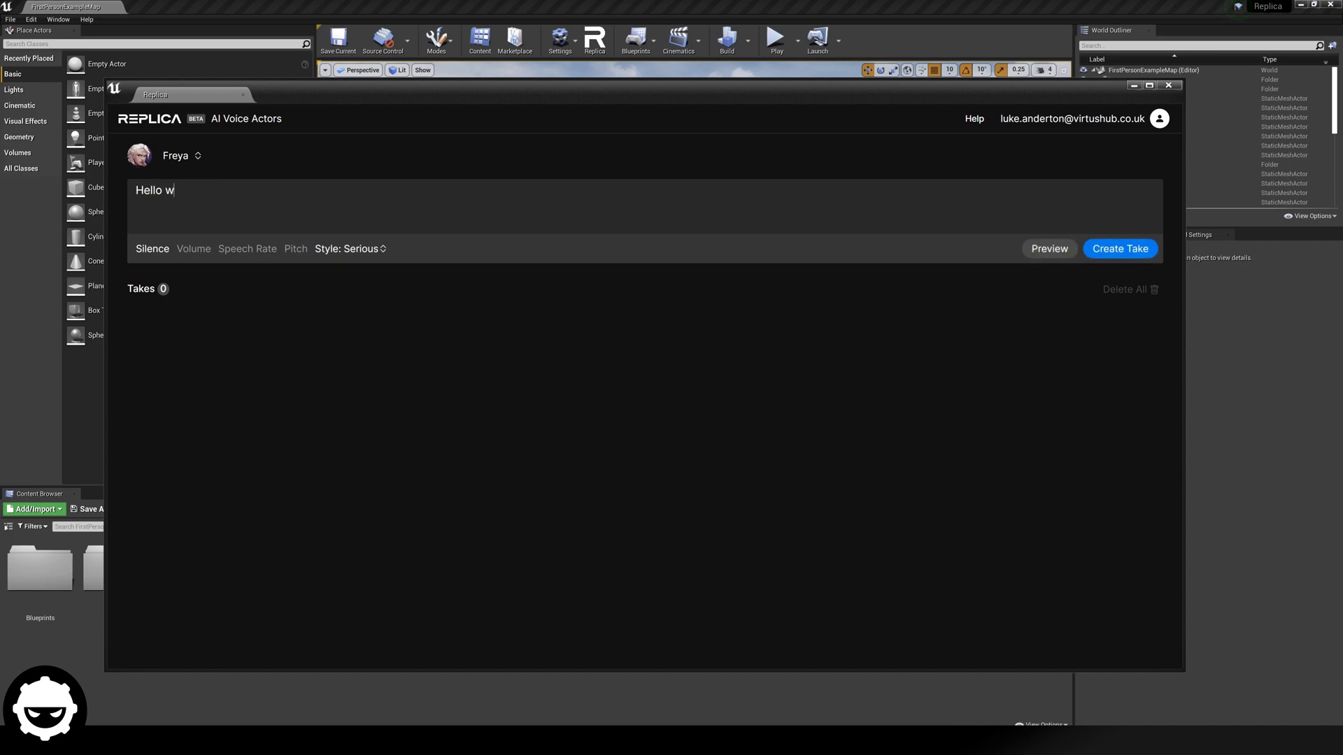
{"action": "type", "text": "orld, welcome to DevSquad Academy"}
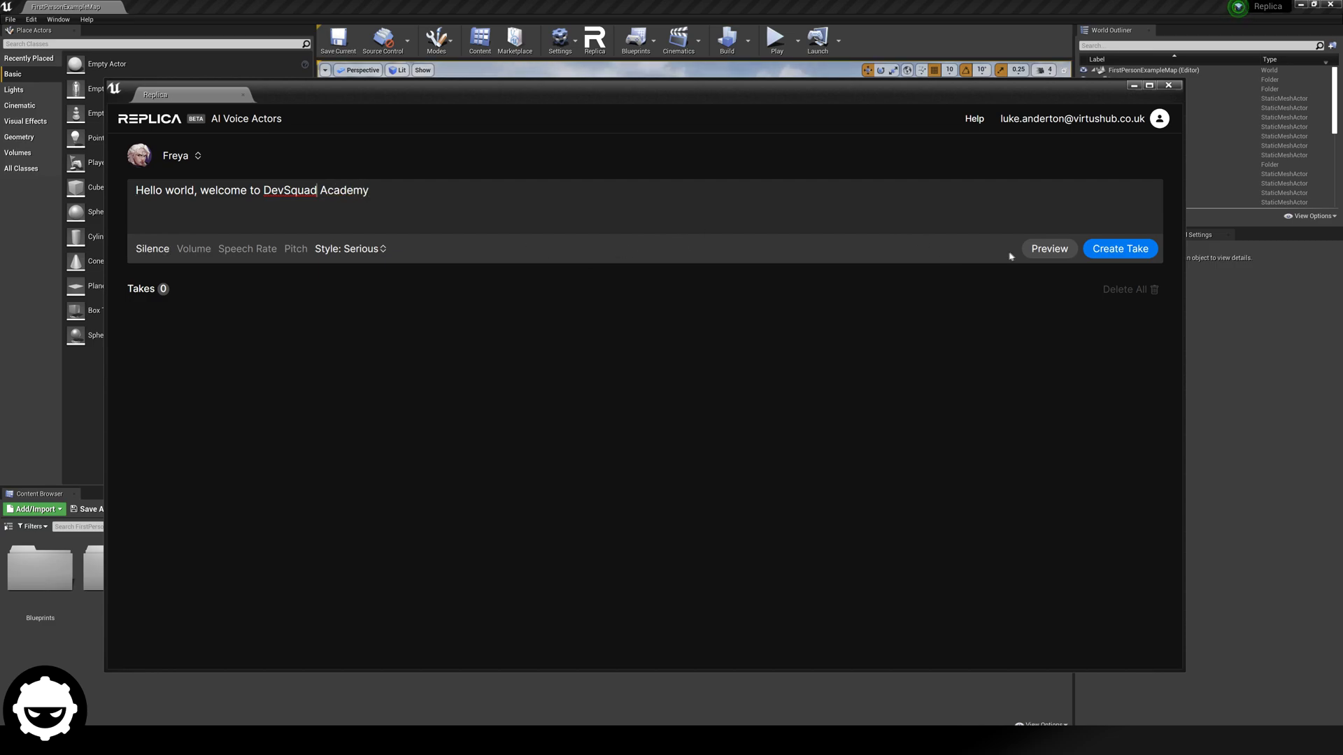
{"action": "left_click", "coordinate": [1043, 250]}
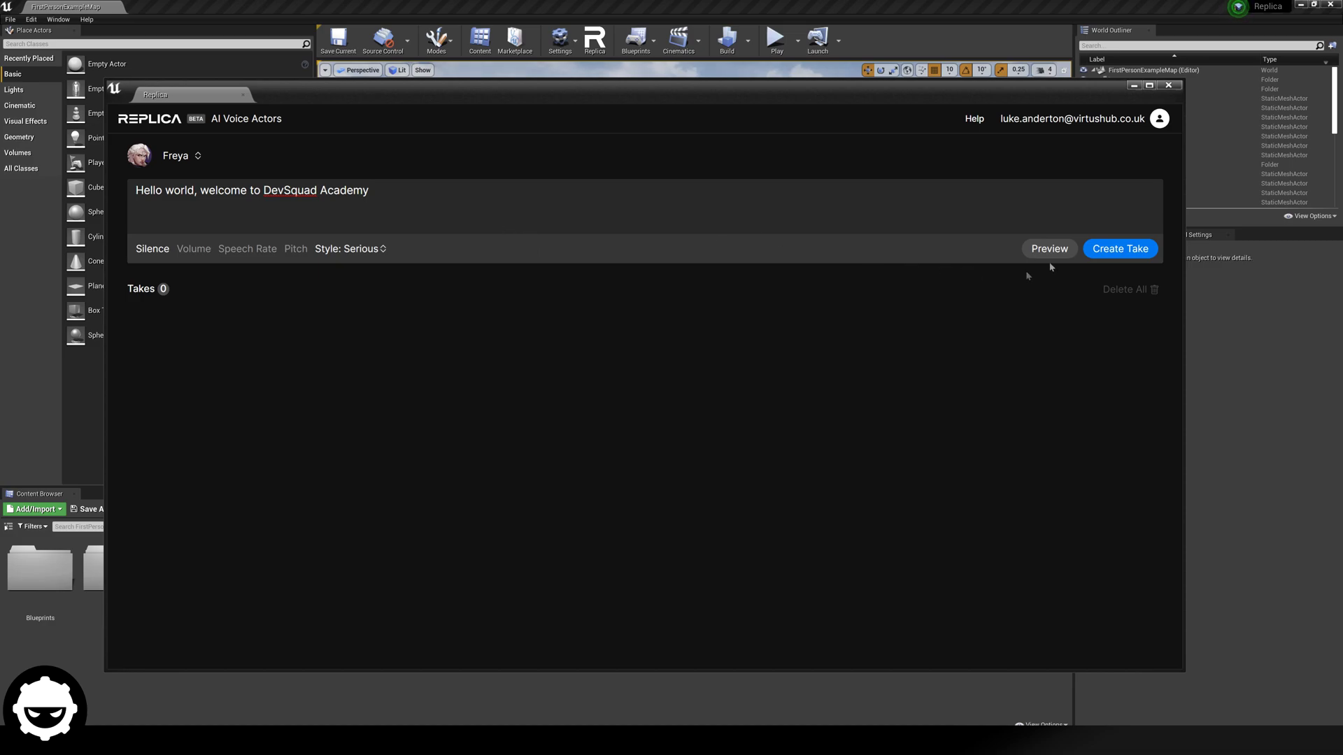
Switch the style to Light-hearted, preview the line, then stop playback.
{"action": "left_click", "coordinate": [339, 253]}
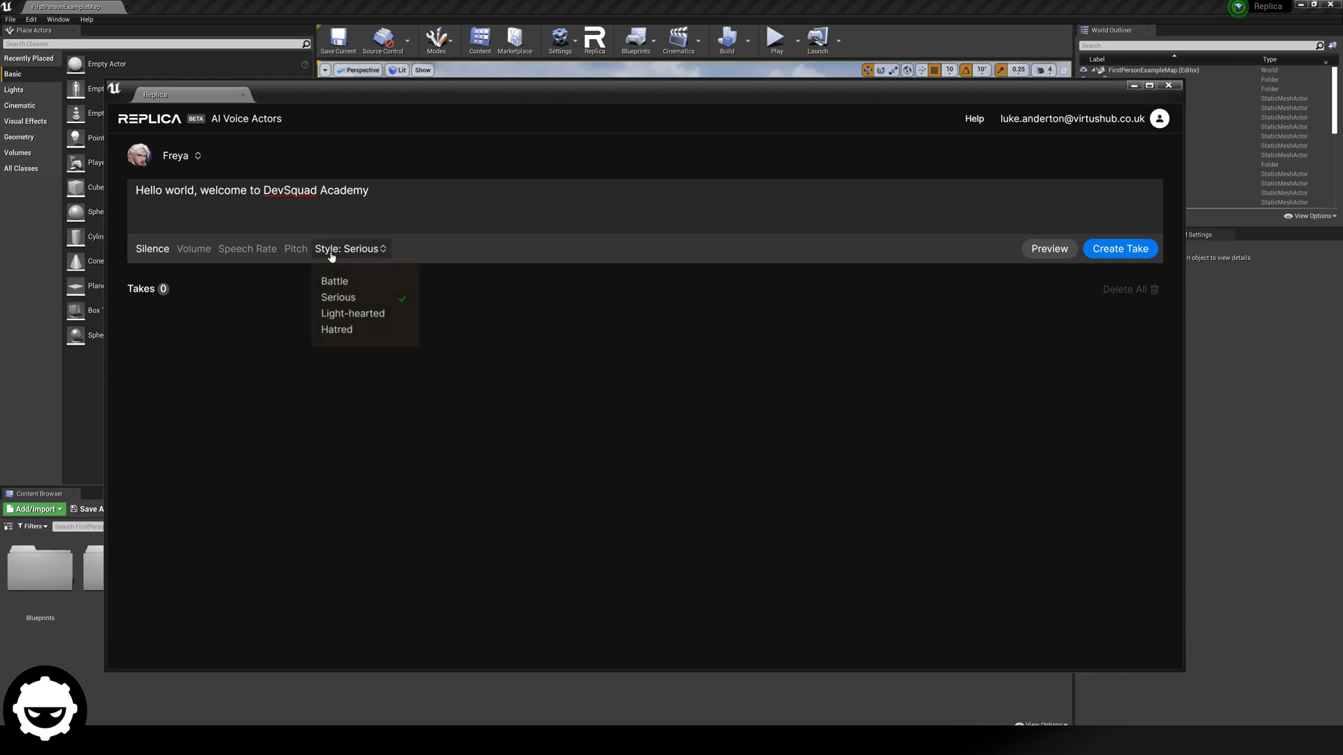
{"action": "left_click", "coordinate": [347, 315]}
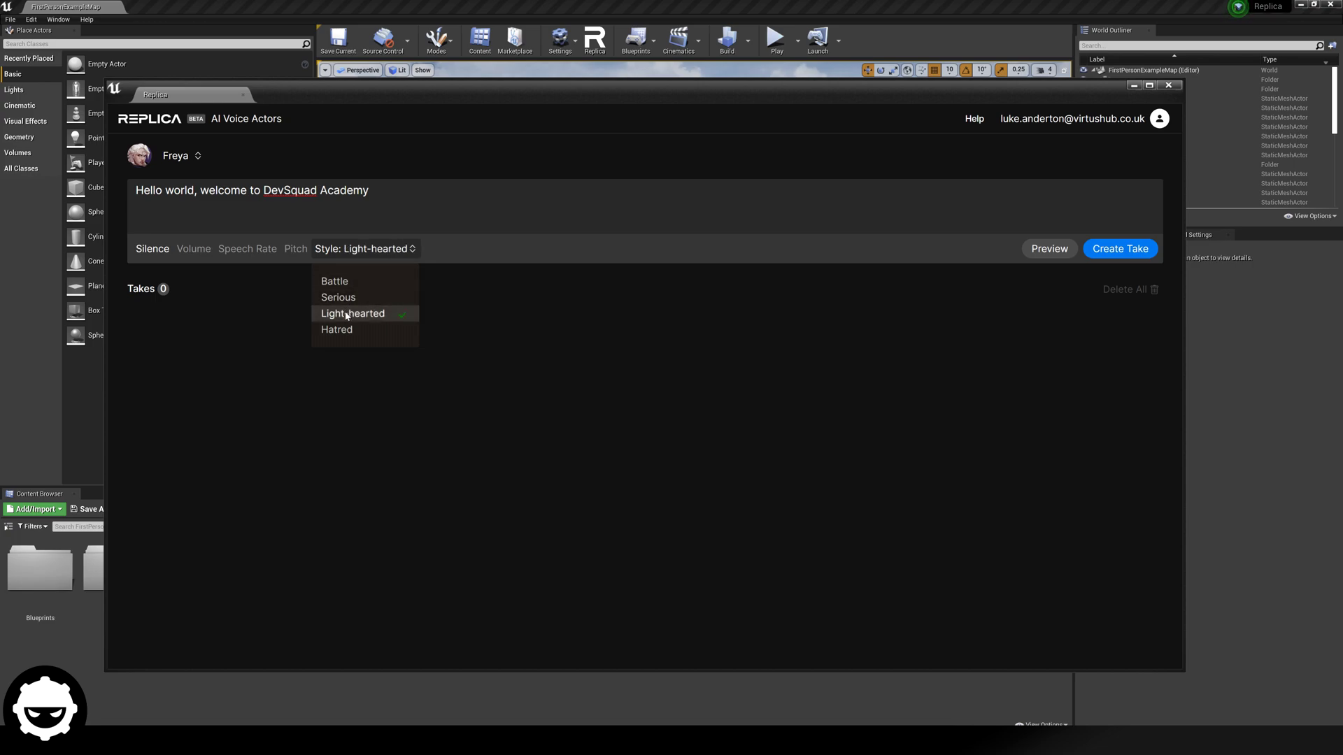
{"action": "left_click", "coordinate": [1049, 250]}
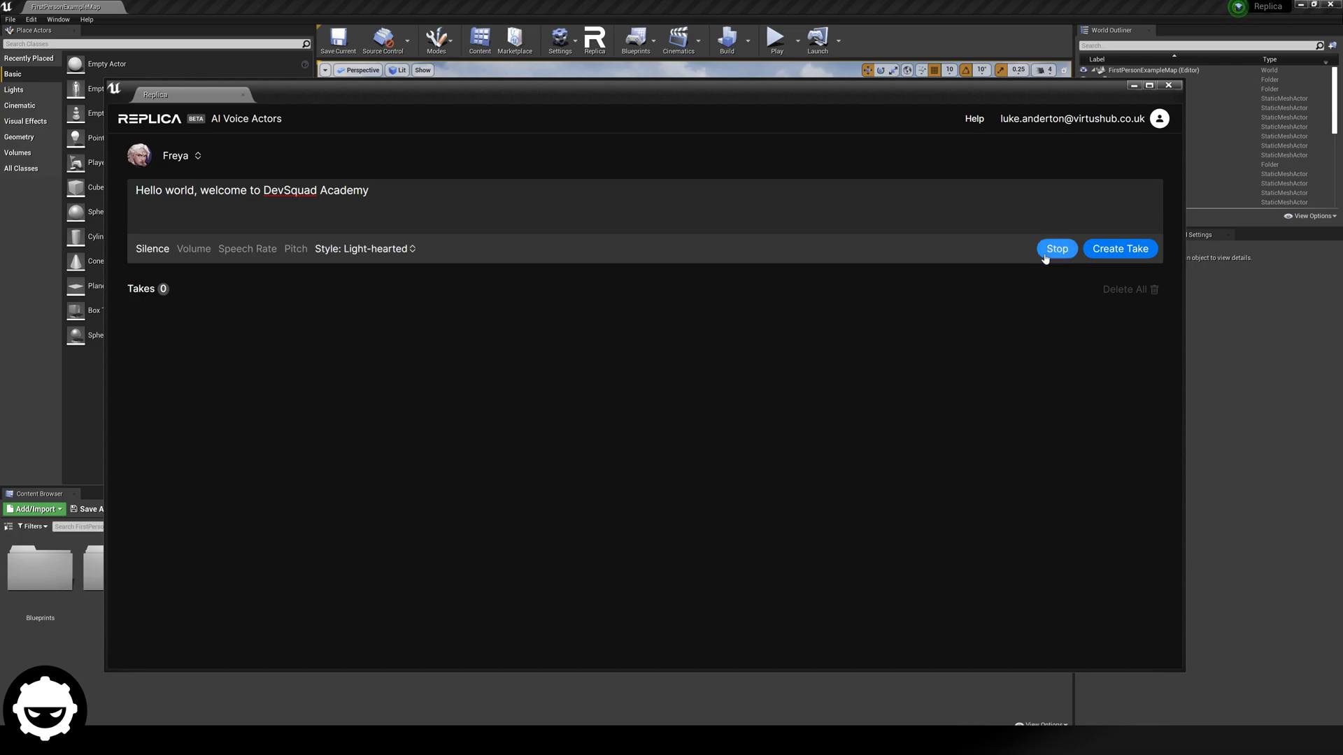
{"action": "left_click", "coordinate": [1045, 257]}
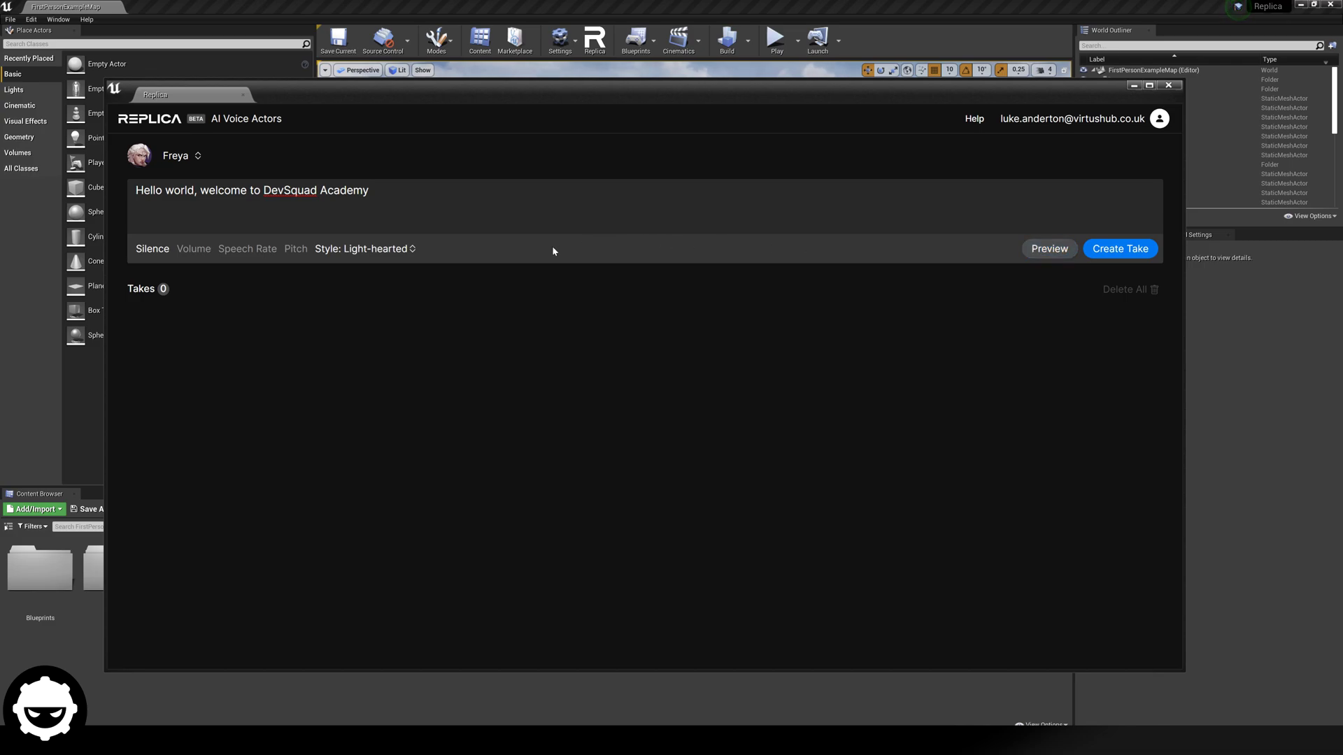
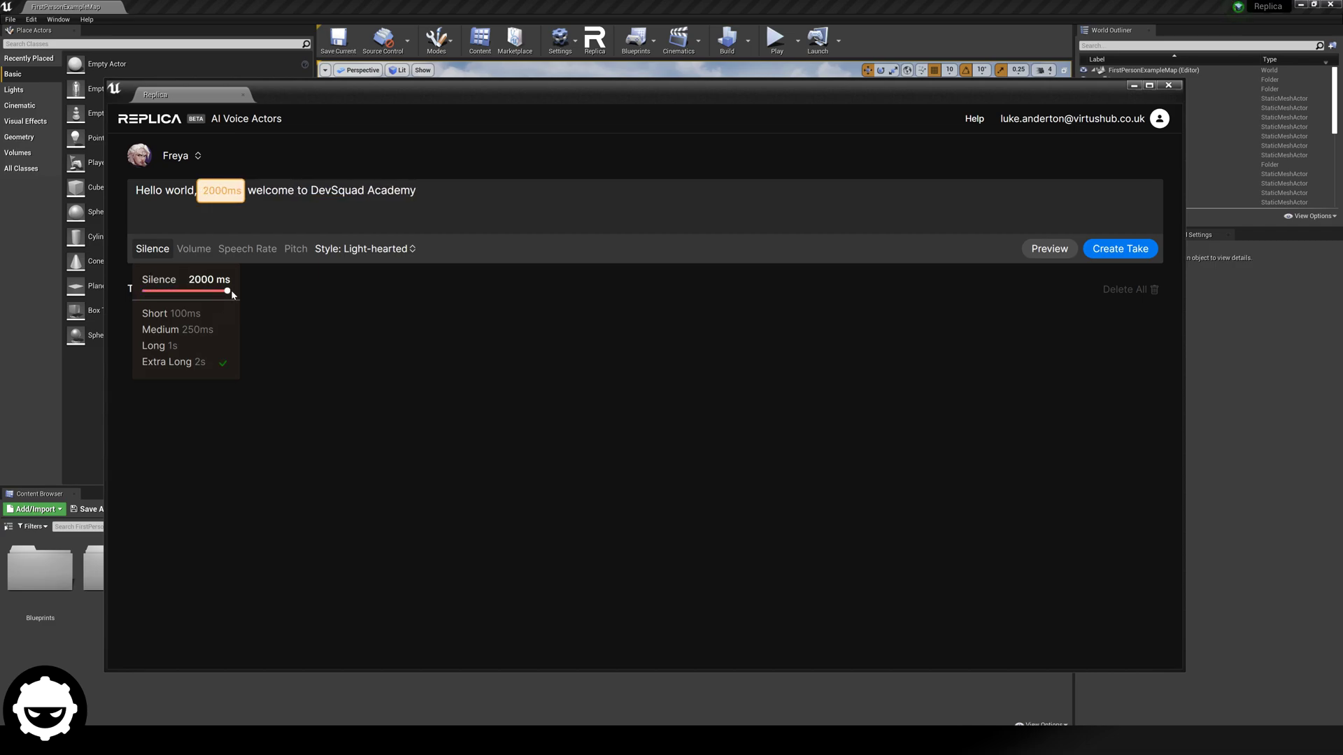
Replace the 2000ms pause after 'Hello world,' with the Short 100ms break preset.
{"action": "left_click_drag", "start_coordinate": [232, 293], "coordinate": [148, 299]}
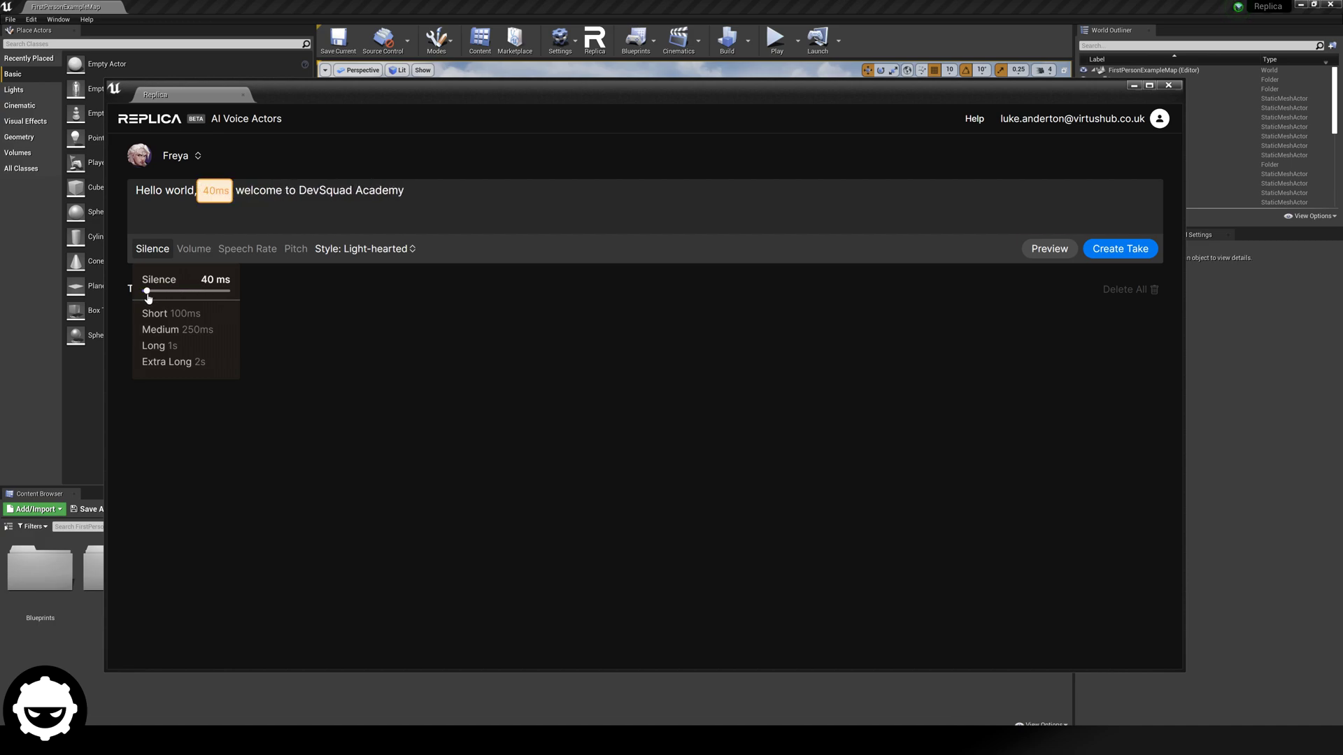
{"action": "left_click_drag", "start_coordinate": [148, 299], "coordinate": [151, 298]}
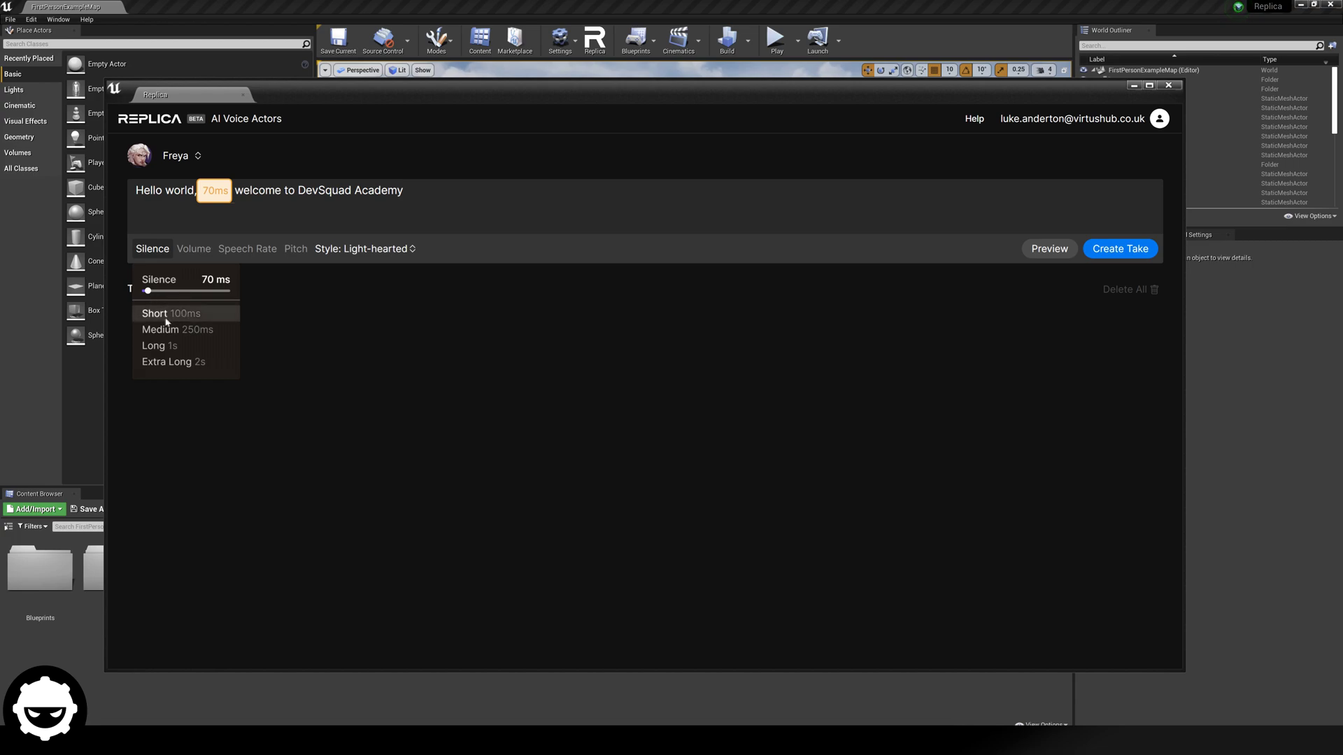
{"action": "left_click", "coordinate": [162, 320]}
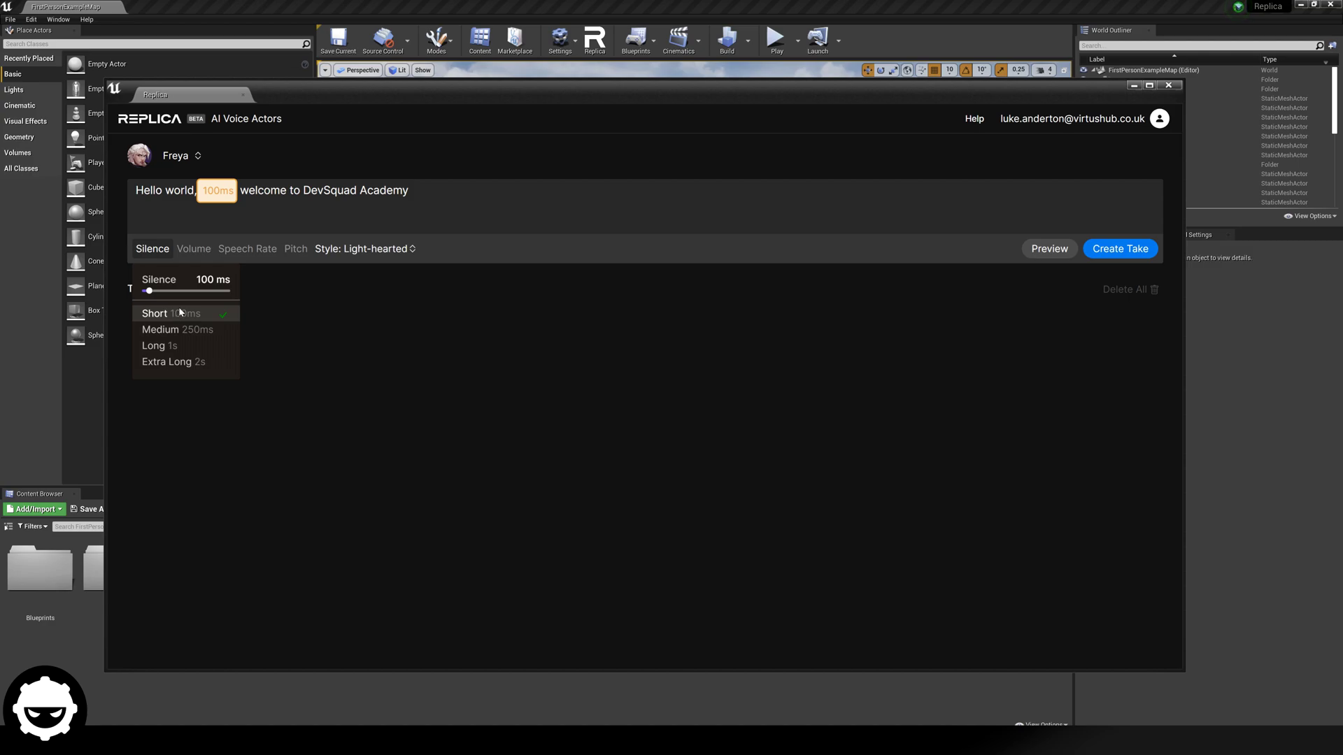
{"action": "left_click", "coordinate": [253, 228]}
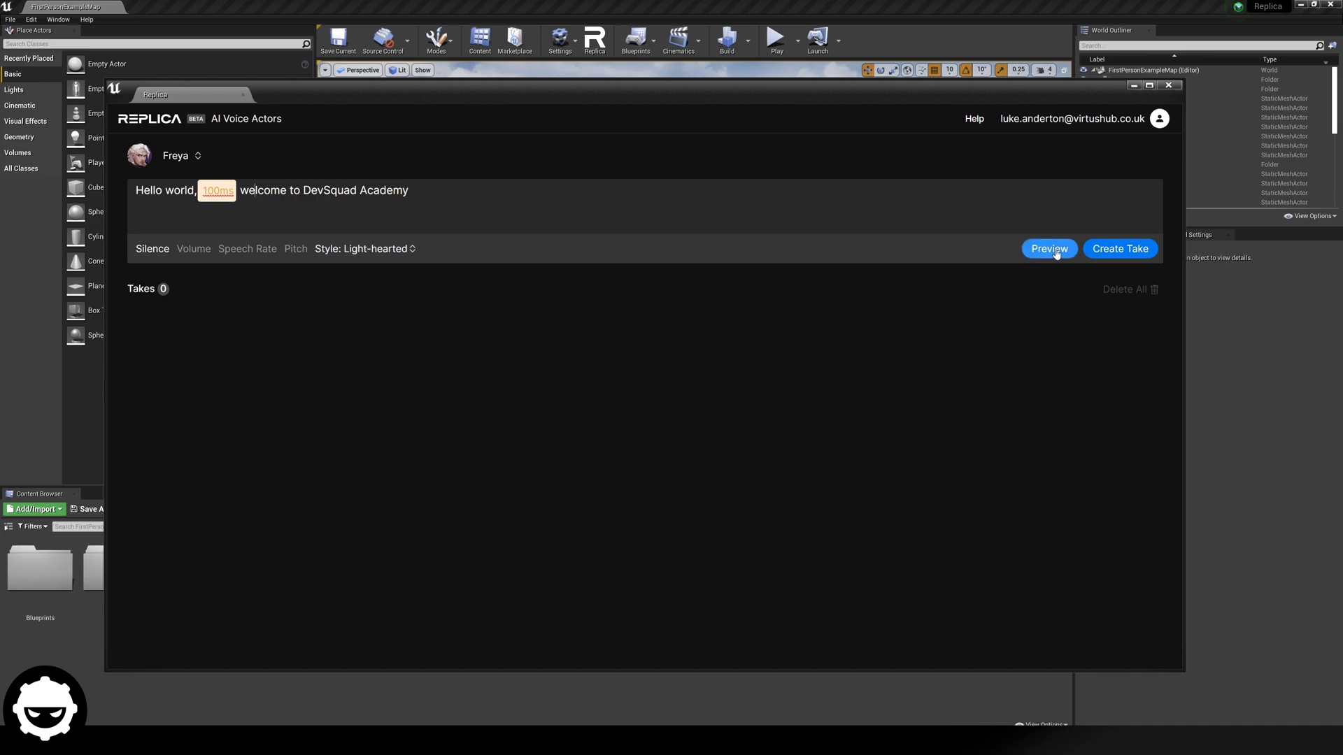
Preview Freya's line with the new 100 ms pause after the comma.
{"action": "left_click", "coordinate": [1049, 251]}
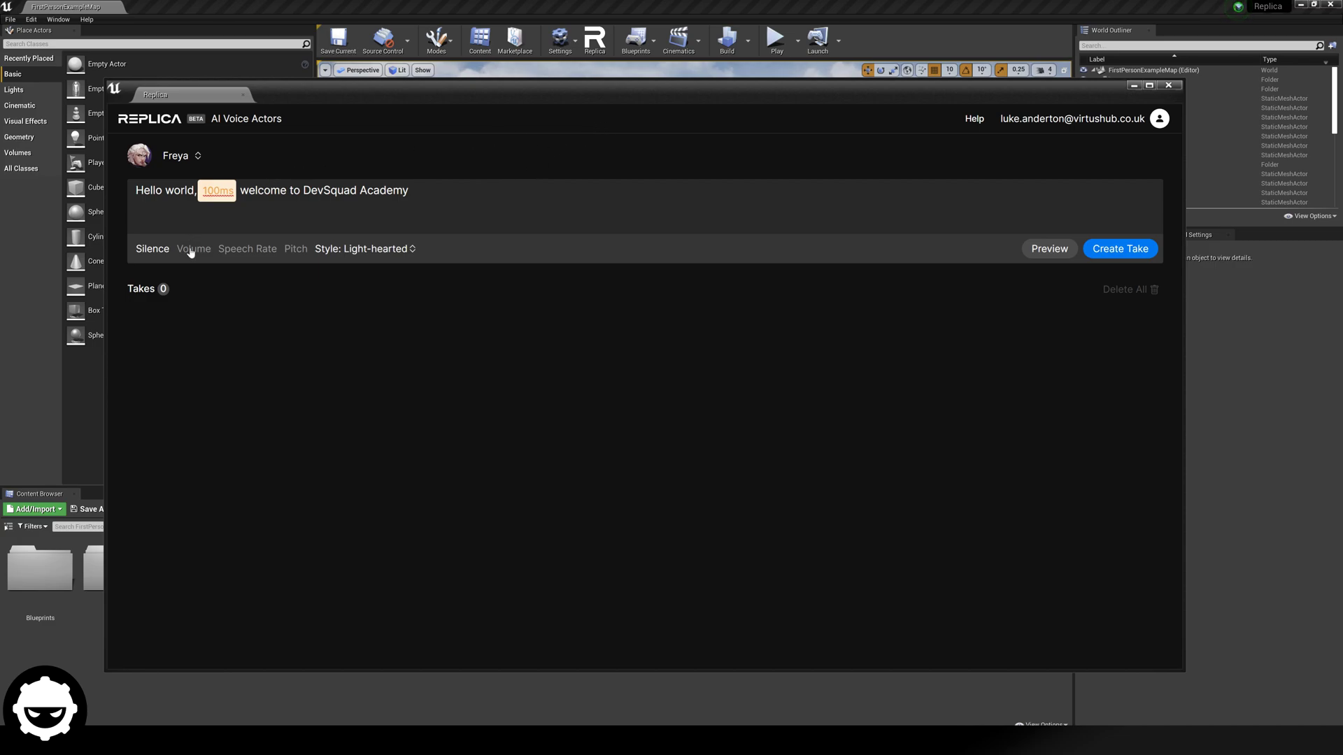
Raise 'welcome' to Medium +3.0dB volume and preview the line.
{"action": "left_click_drag", "start_coordinate": [240, 190], "coordinate": [286, 190]}
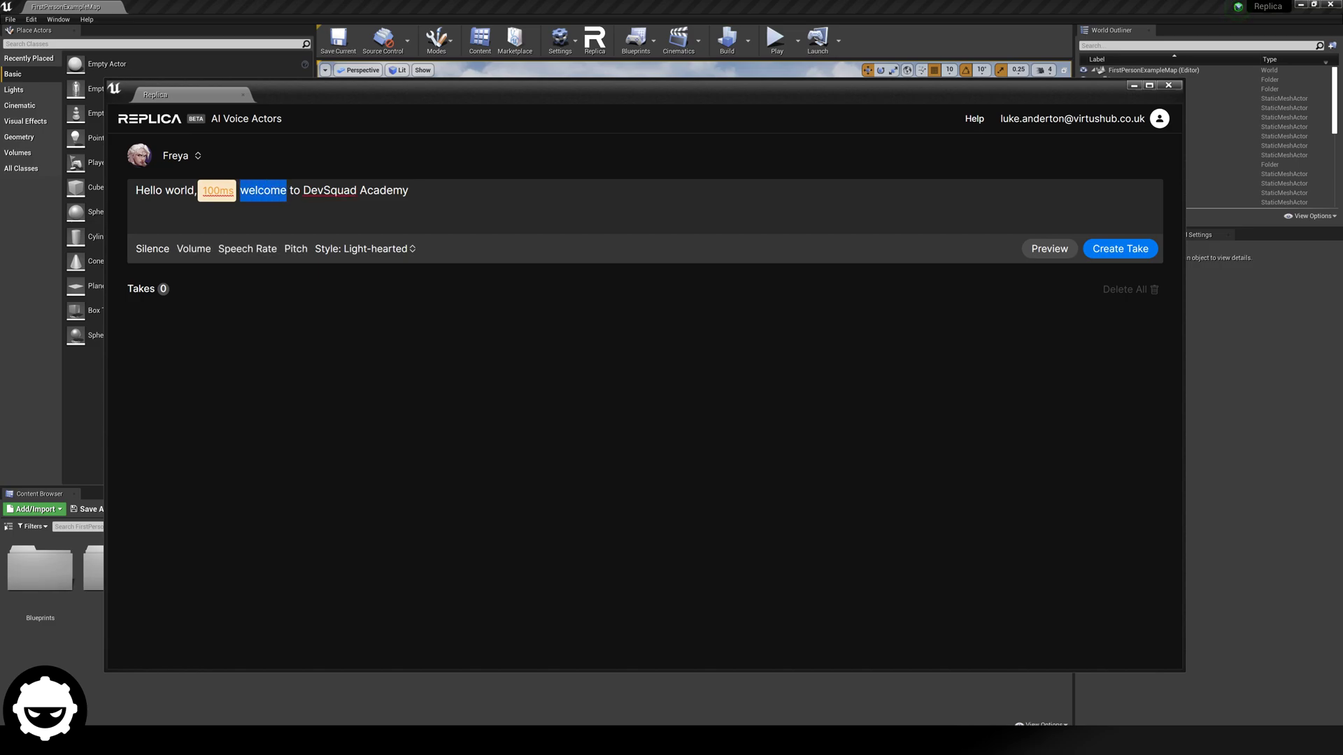
{"action": "left_click", "coordinate": [195, 250]}
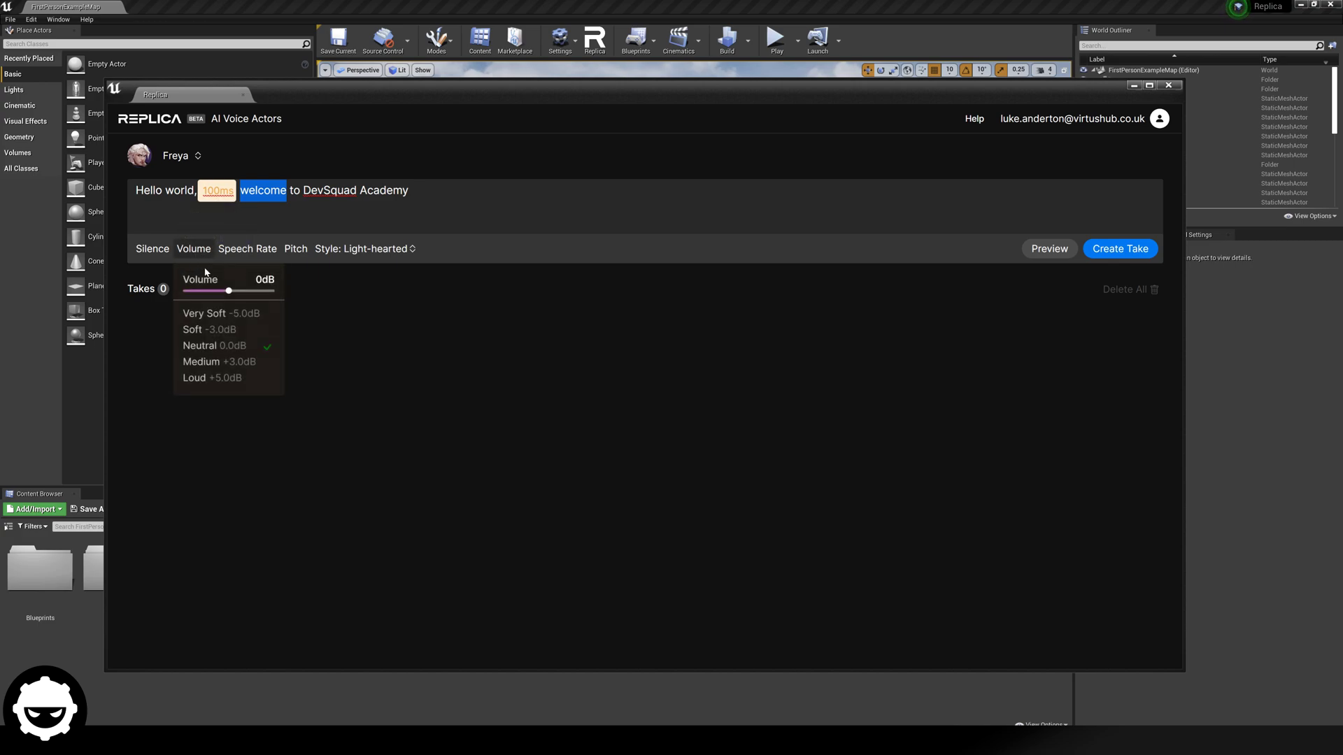
{"action": "left_click", "coordinate": [197, 364]}
{"action": "left_click", "coordinate": [357, 360]}
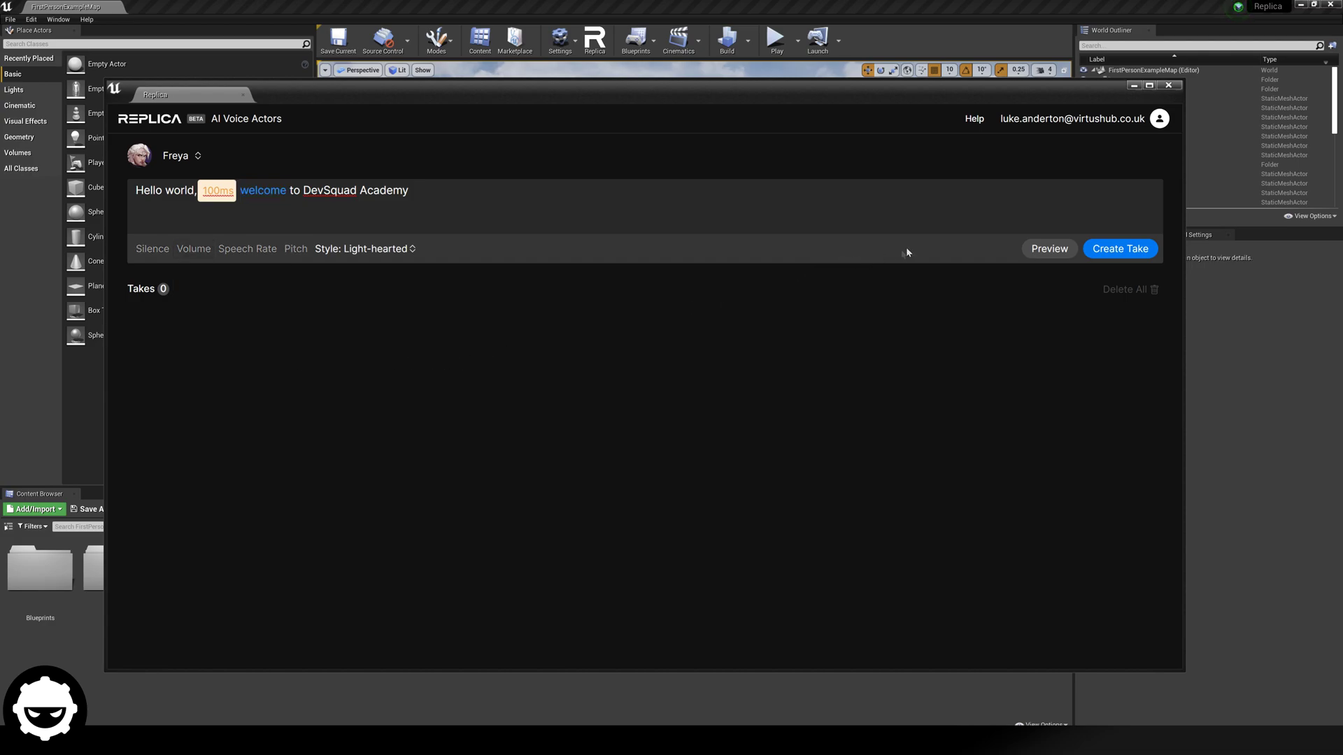
{"action": "left_click", "coordinate": [1045, 249]}
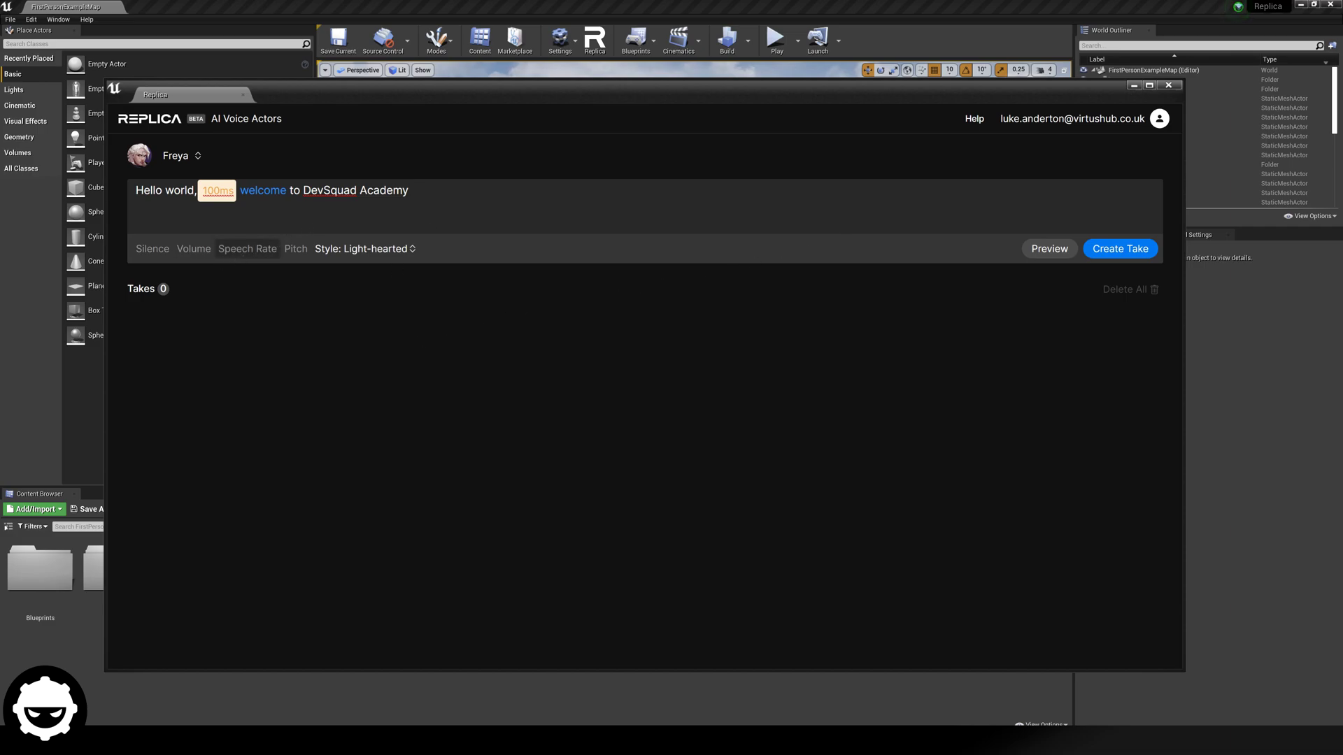
{"action": "key", "text": "shift+Left"}
{"action": "key", "text": "shift+Left"}
{"action": "key", "text": "shift+Left"}
{"action": "key", "text": "shift+Left"}
{"action": "key", "text": "shift+Left"}
{"action": "key", "text": "shift+Left"}
{"action": "key", "text": "shift+Left"}
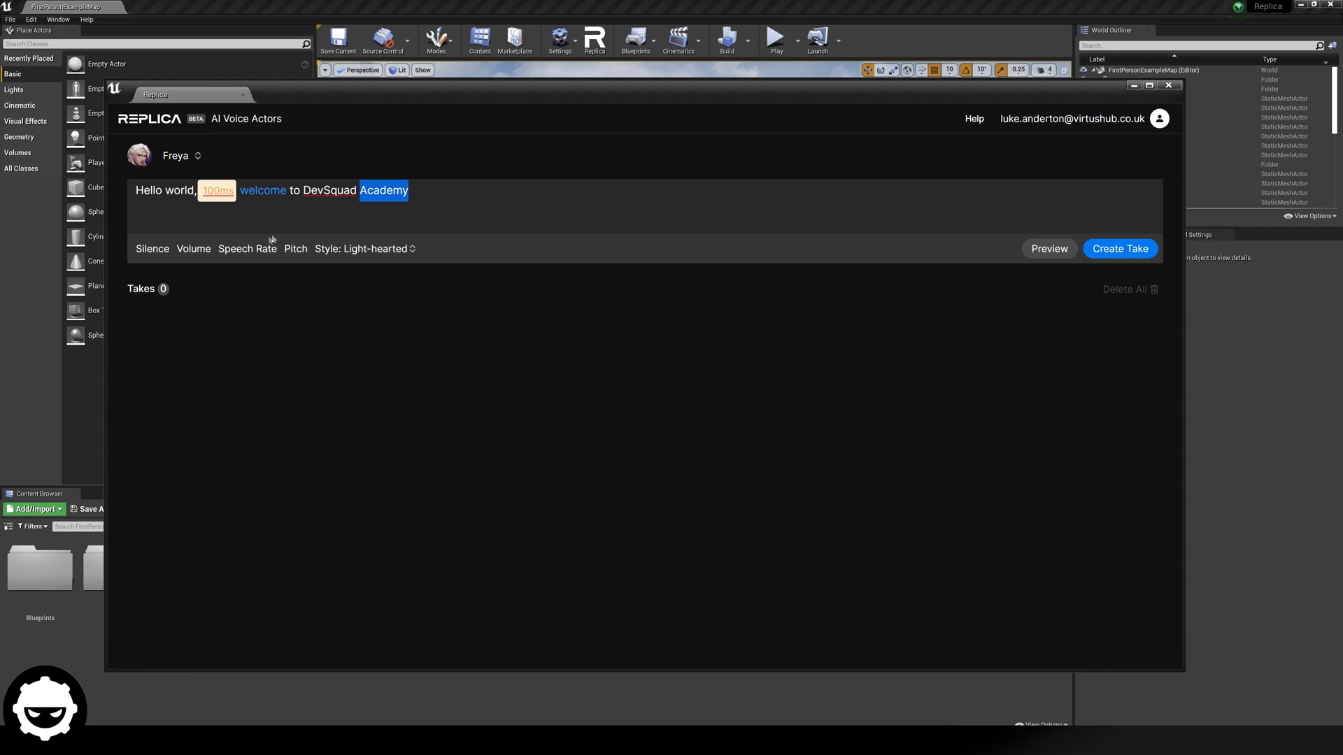
Set 'Academy' to the Slow 0.8x speech rate and replay the preview.
{"action": "left_click", "coordinate": [248, 250]}
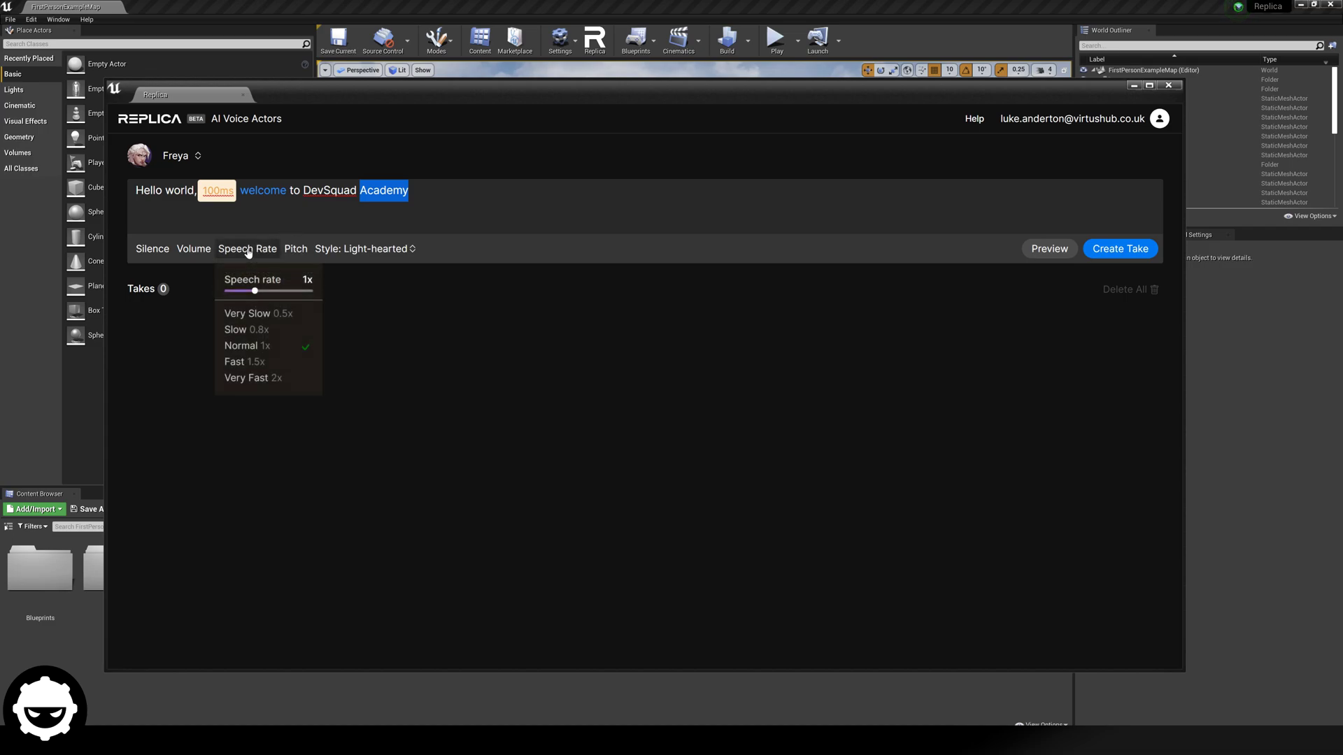
{"action": "left_click", "coordinate": [239, 334]}
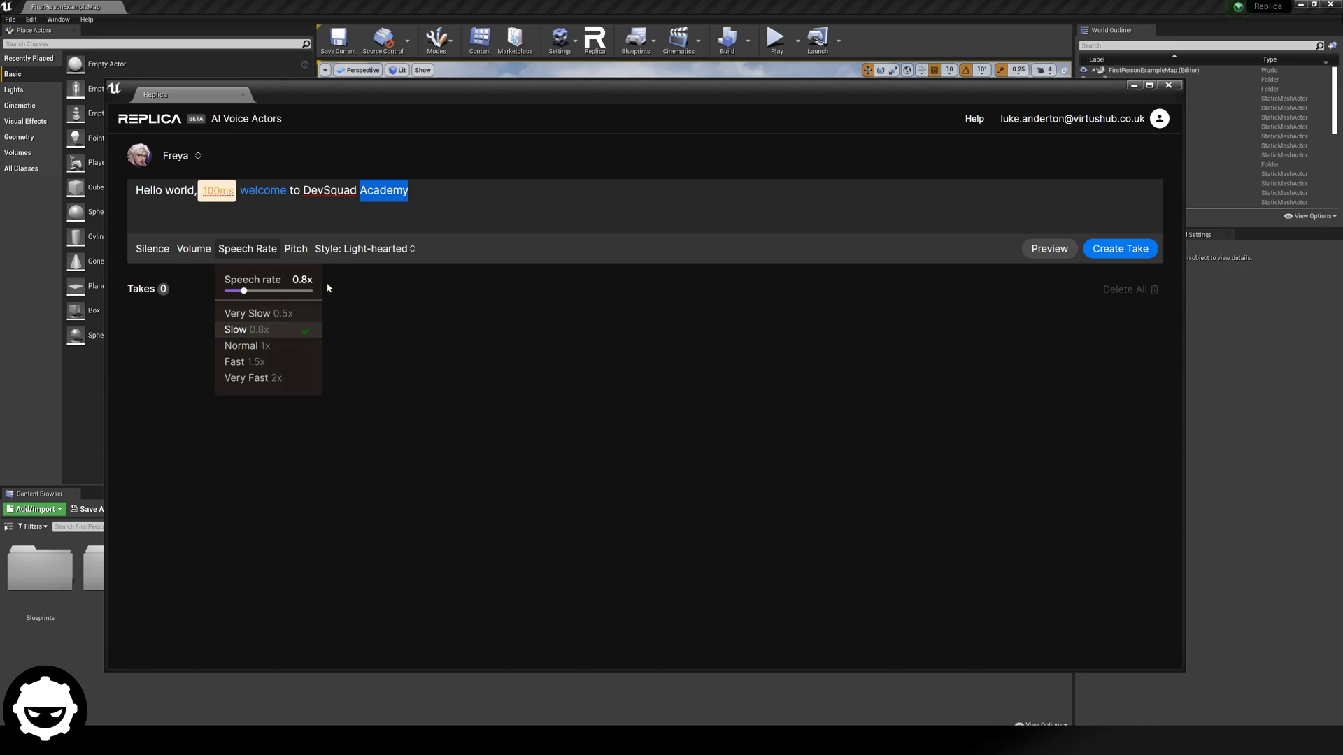
{"action": "left_click", "coordinate": [1057, 283]}
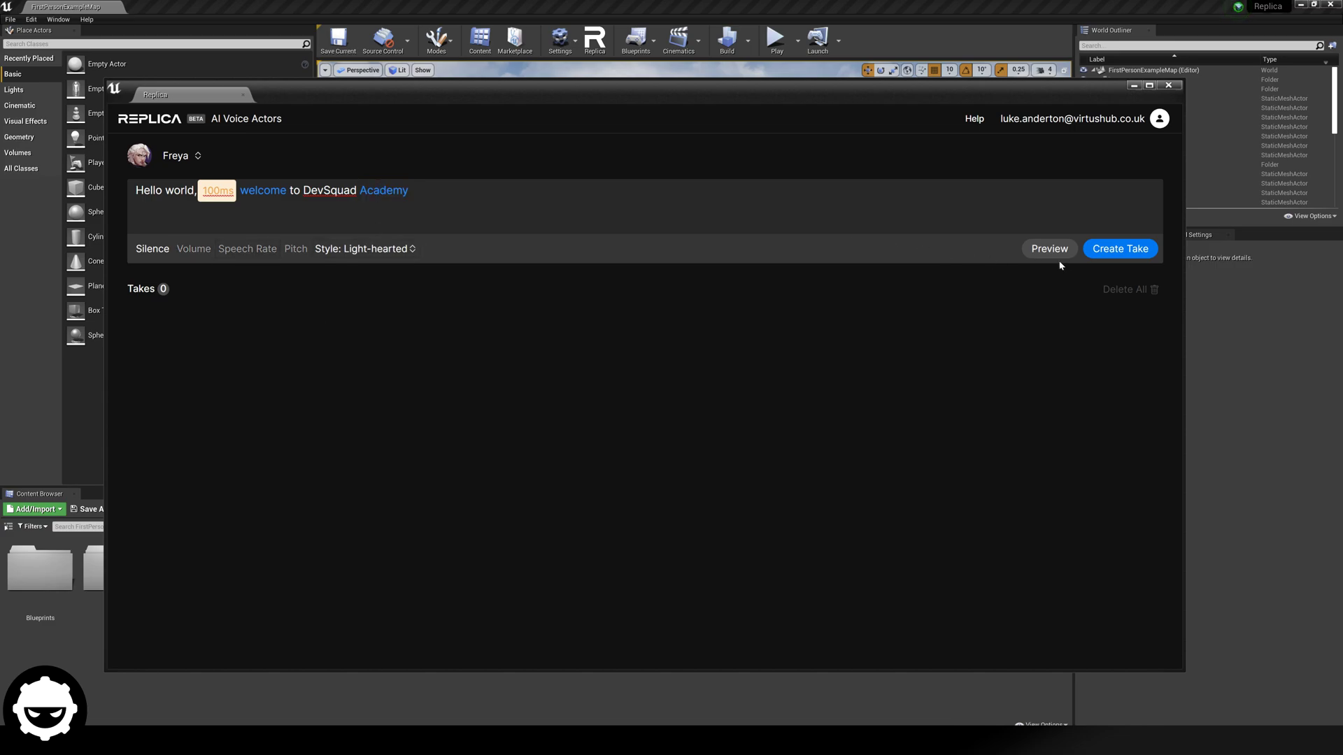
{"action": "left_click", "coordinate": [1051, 250]}
{"action": "left_click", "coordinate": [1050, 251]}
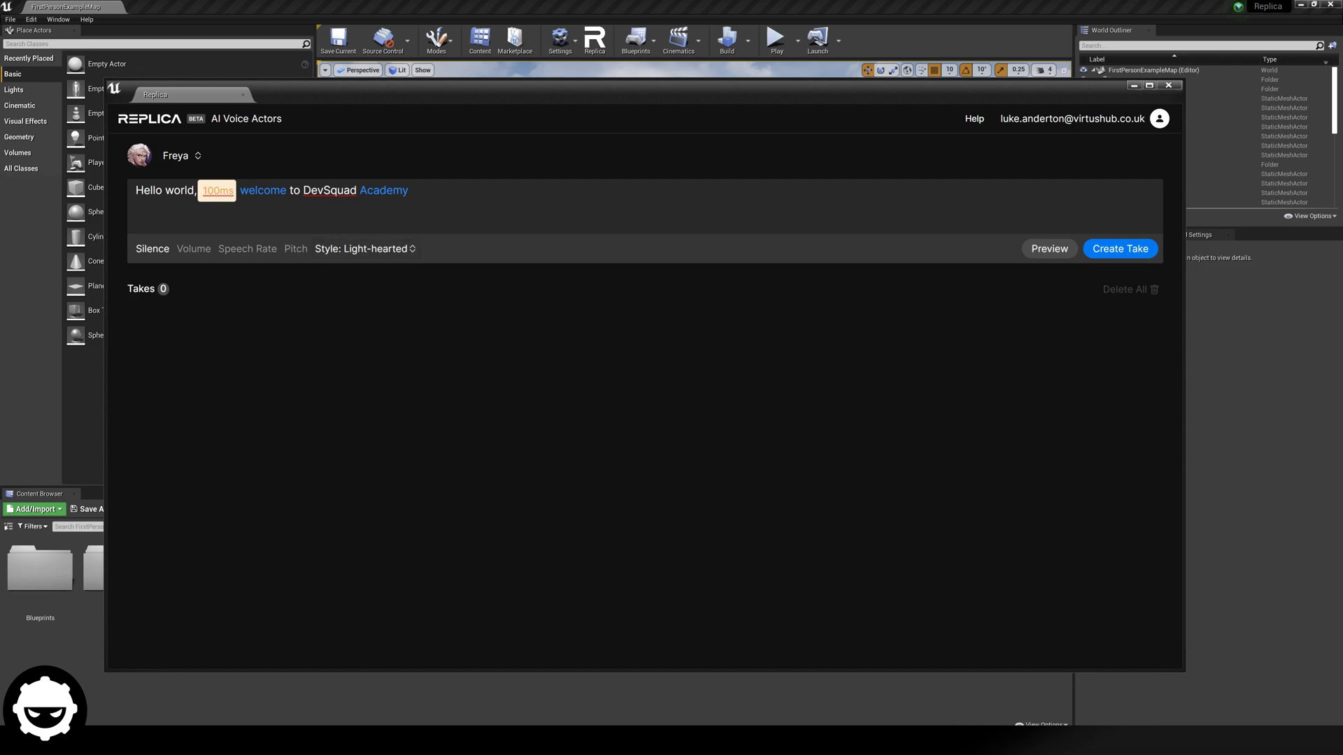
Give 'DevSquad' a Low -10% pitch and preview the line.
{"action": "left_click_drag", "start_coordinate": [302, 190], "coordinate": [357, 191]}
{"action": "mouse_move", "coordinate": [363, 192]}
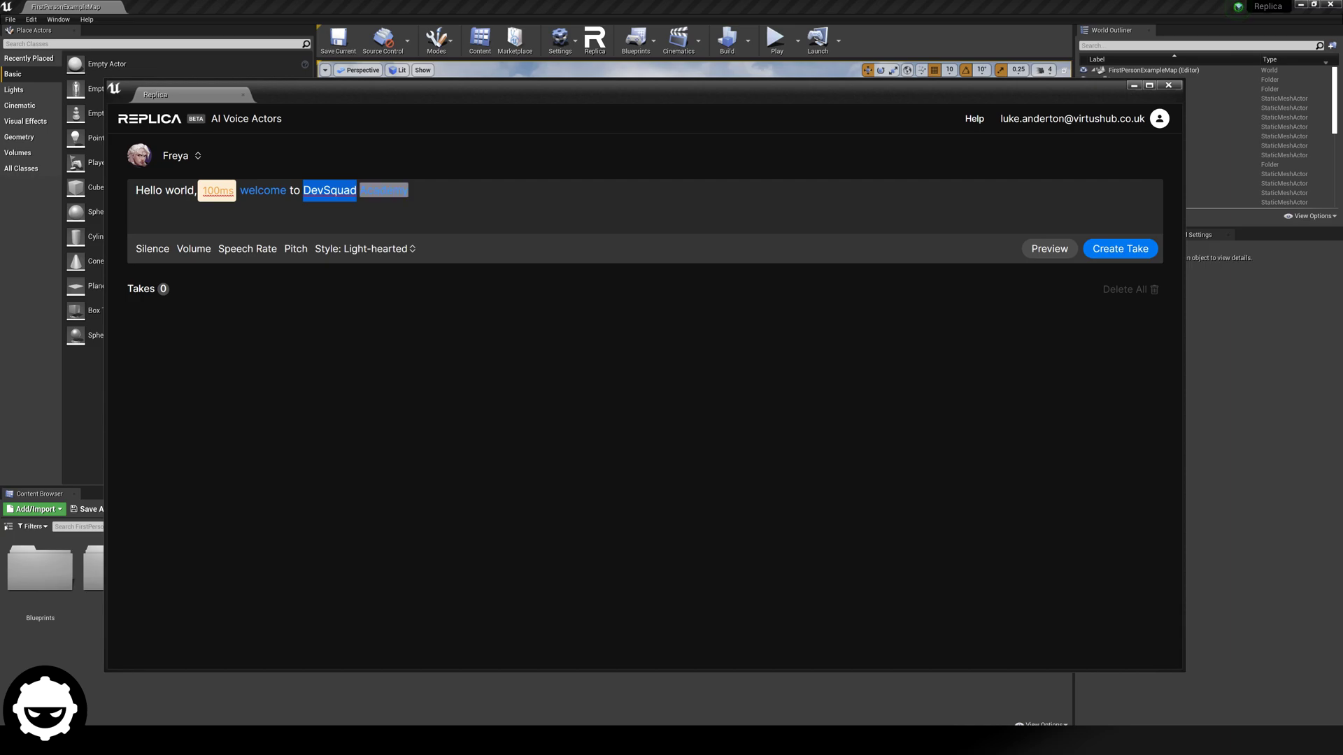
{"action": "left_click", "coordinate": [294, 250]}
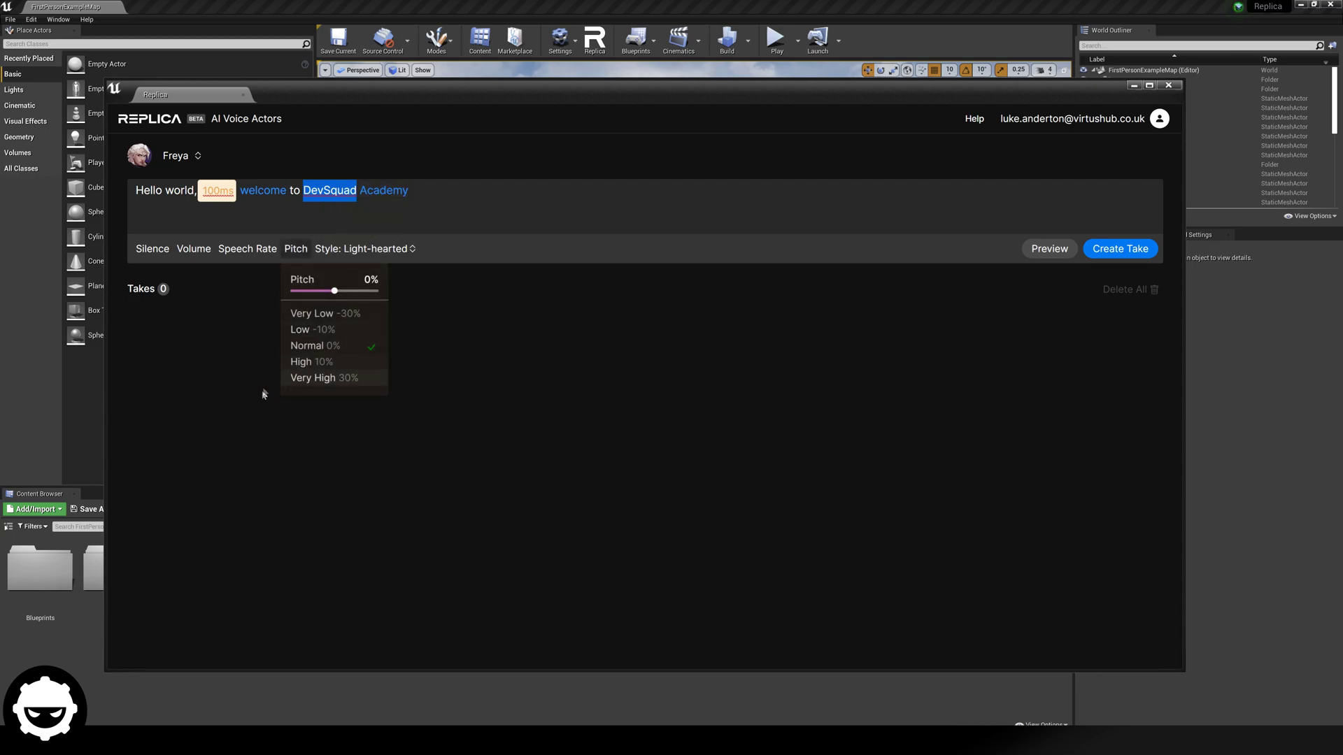
{"action": "left_click", "coordinate": [324, 336]}
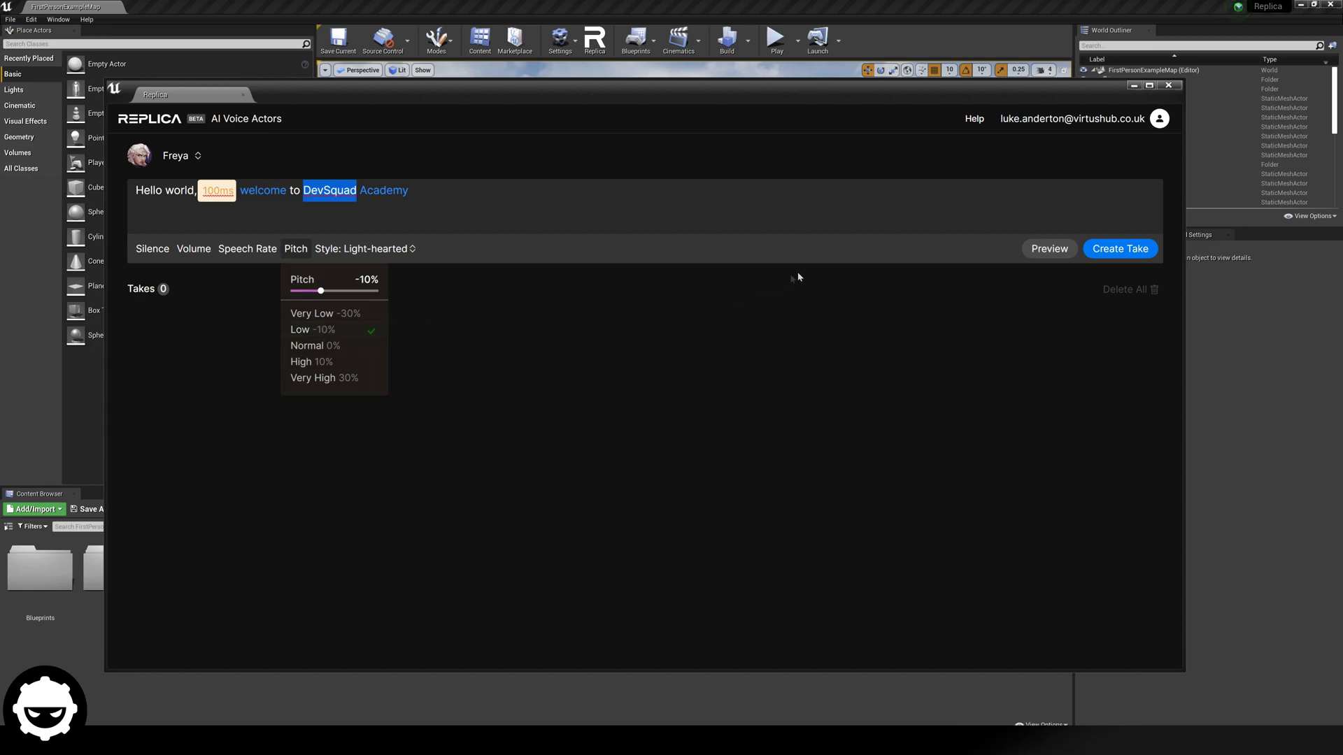
{"action": "left_click", "coordinate": [1038, 252]}
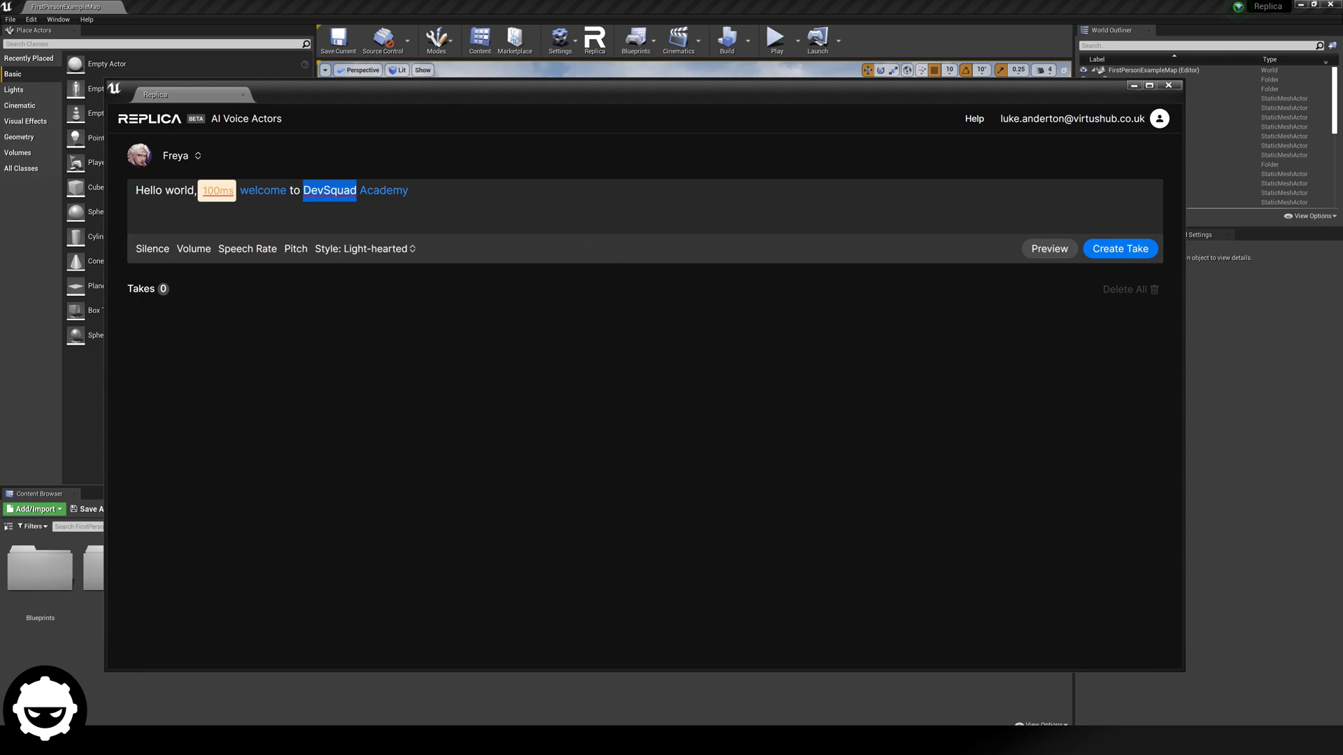
Delete the +3.0dB volume tag from 'welcome' and generate Take 1 of the line.
{"action": "mouse_move", "coordinate": [329, 191]}
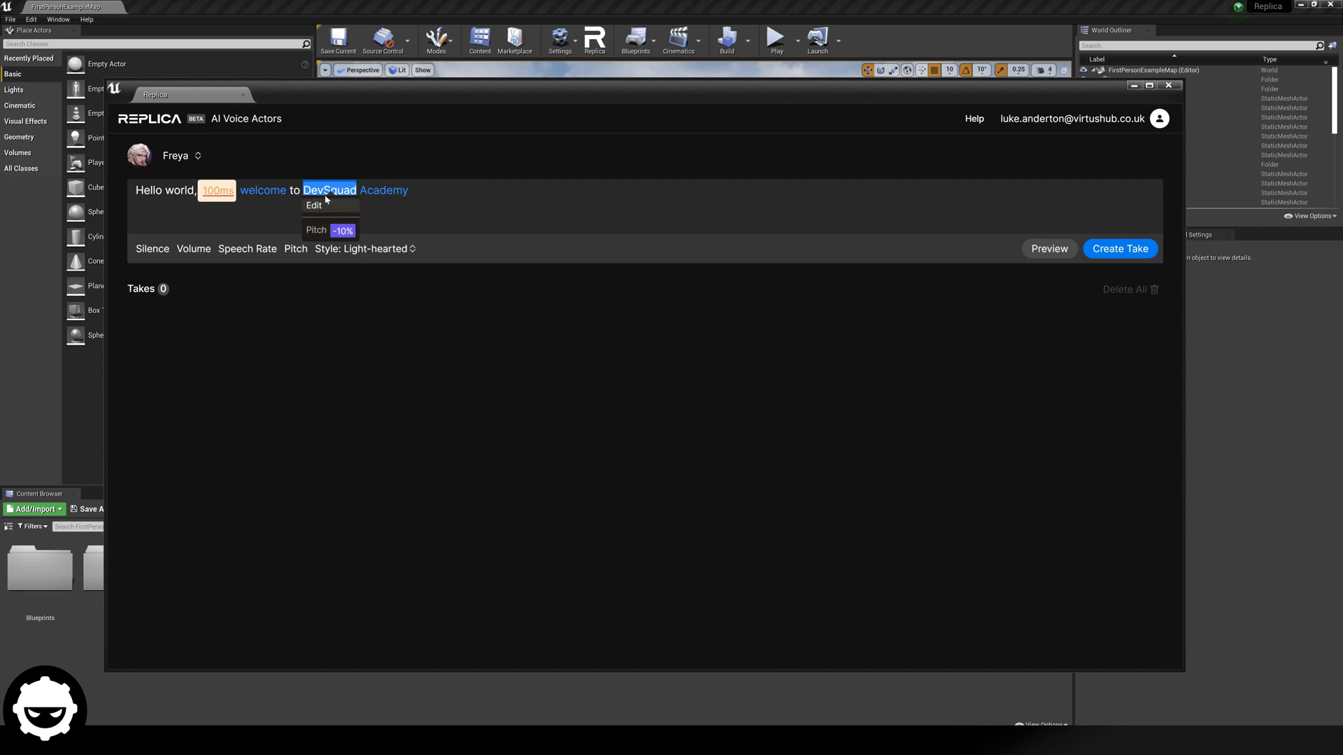
{"action": "mouse_move", "coordinate": [263, 192]}
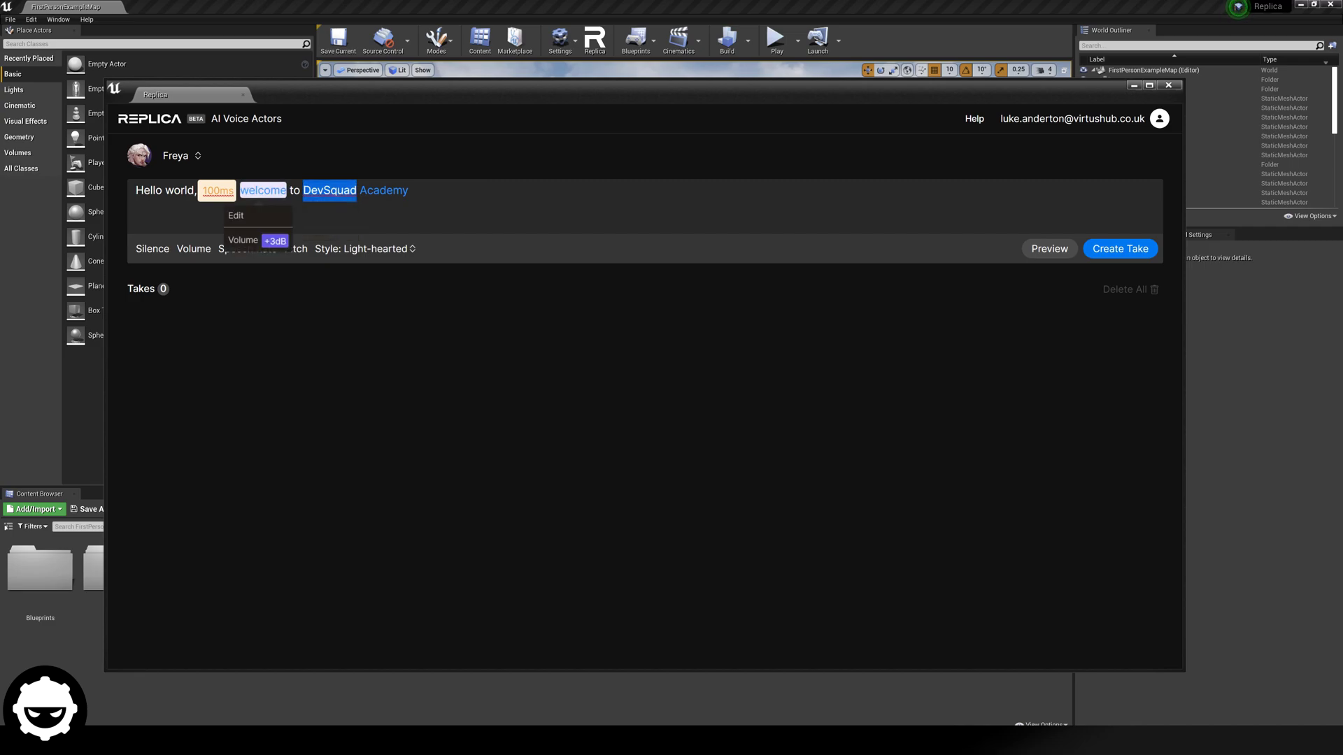
{"action": "left_click", "coordinate": [252, 215]}
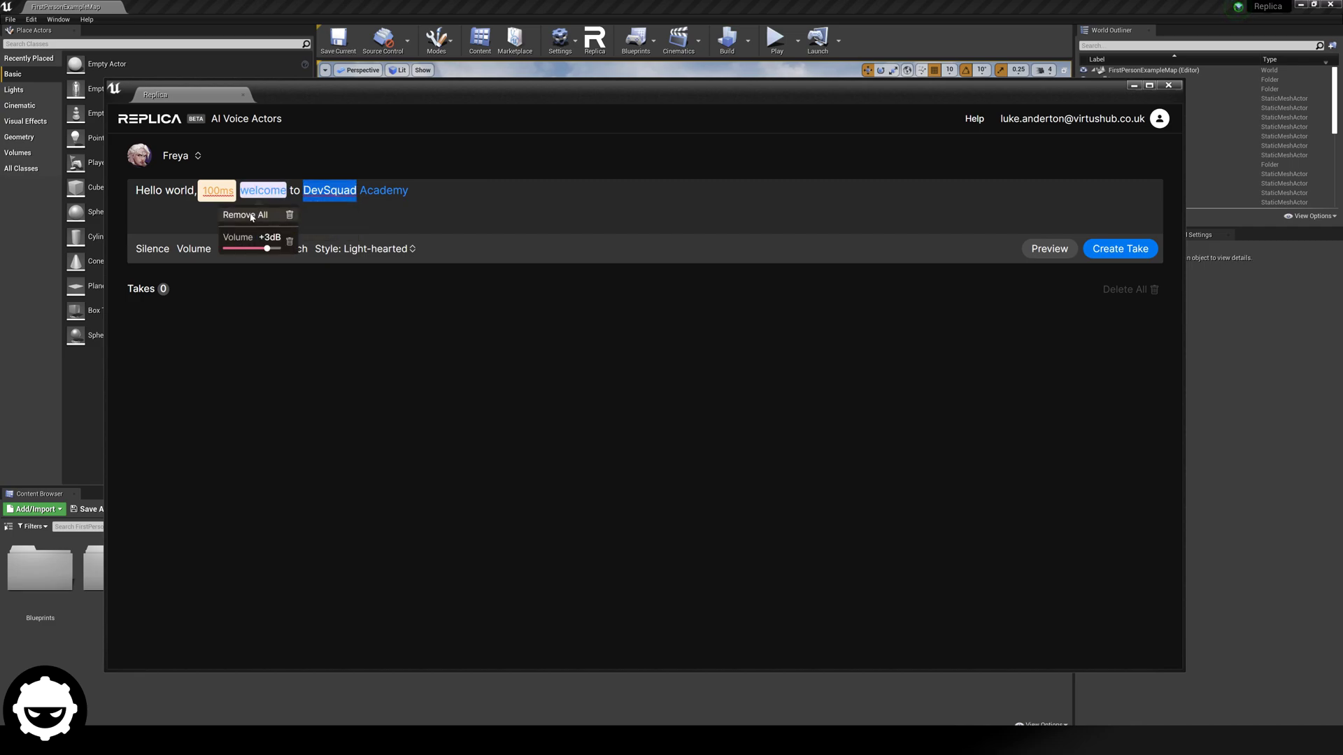
{"action": "left_click", "coordinate": [289, 243]}
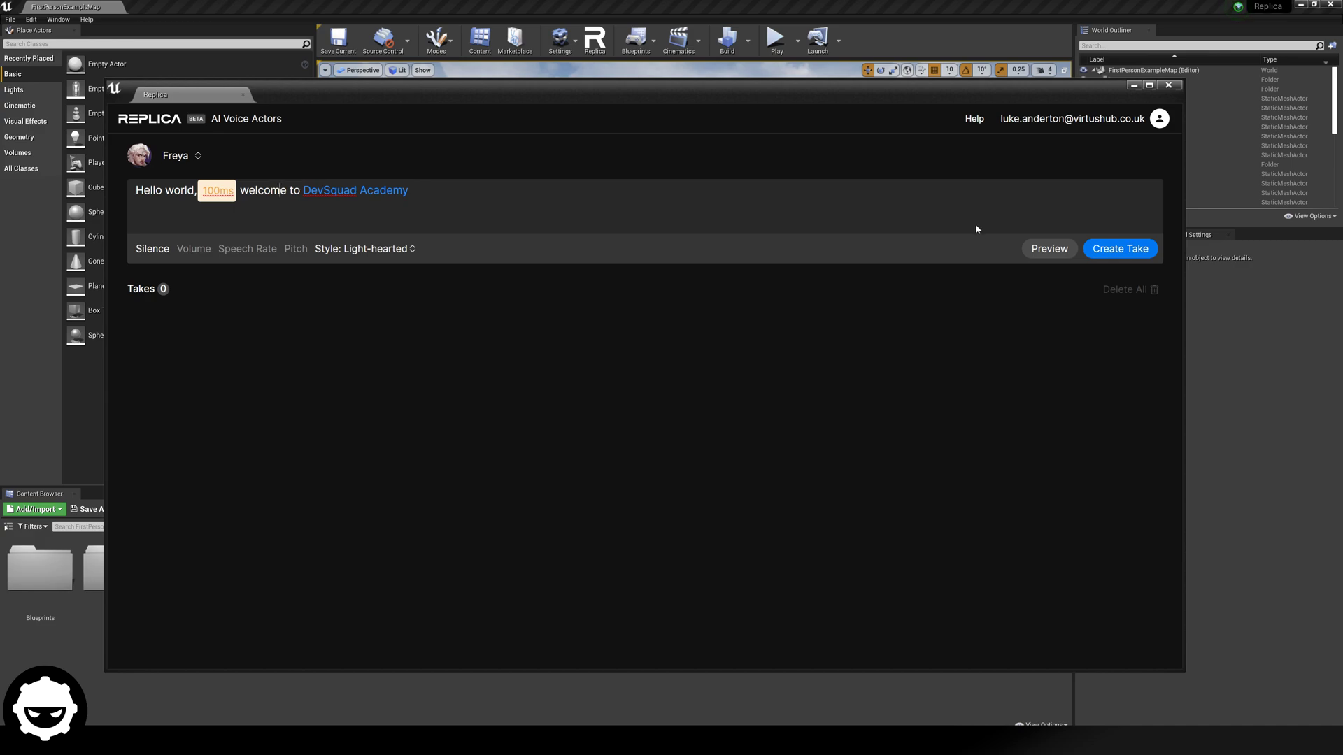
{"action": "left_click", "coordinate": [1098, 254]}
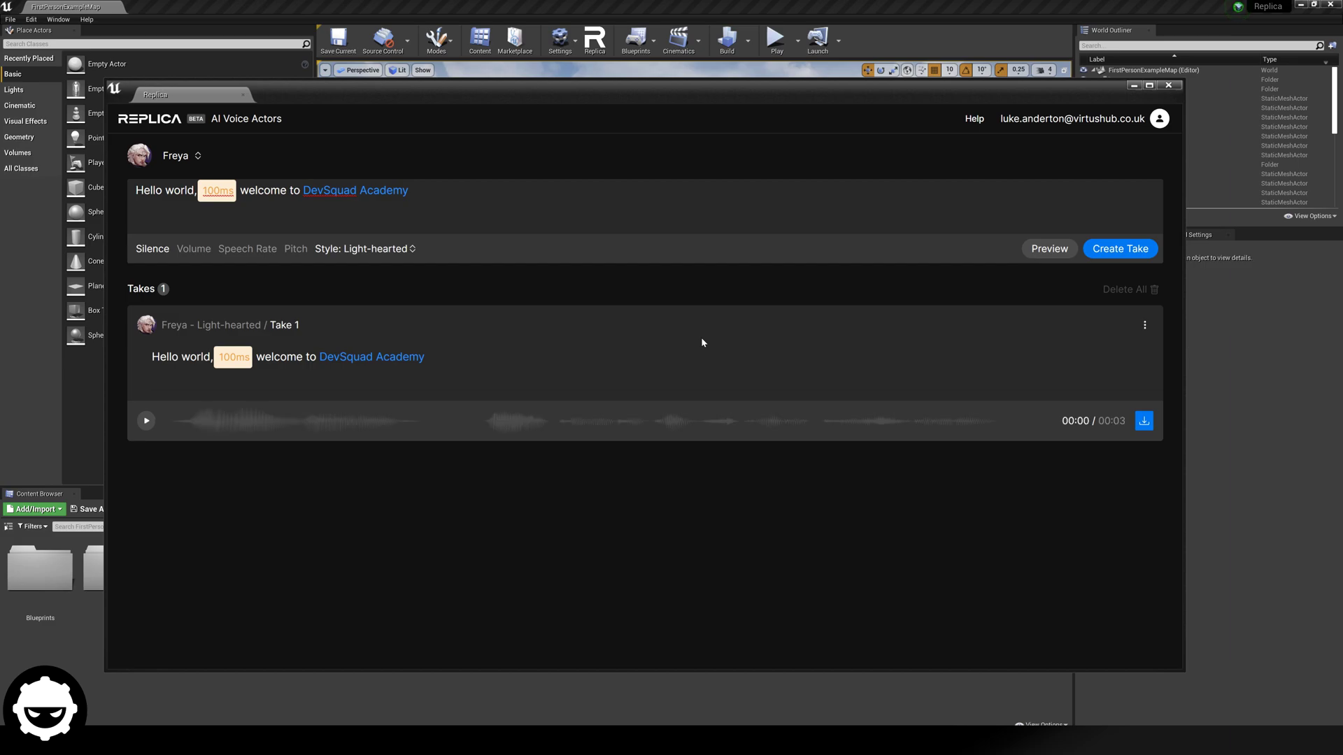
Play back Take 1 and download it to the Content Browser as a Freya sound wave.
{"action": "left_click", "coordinate": [147, 424]}
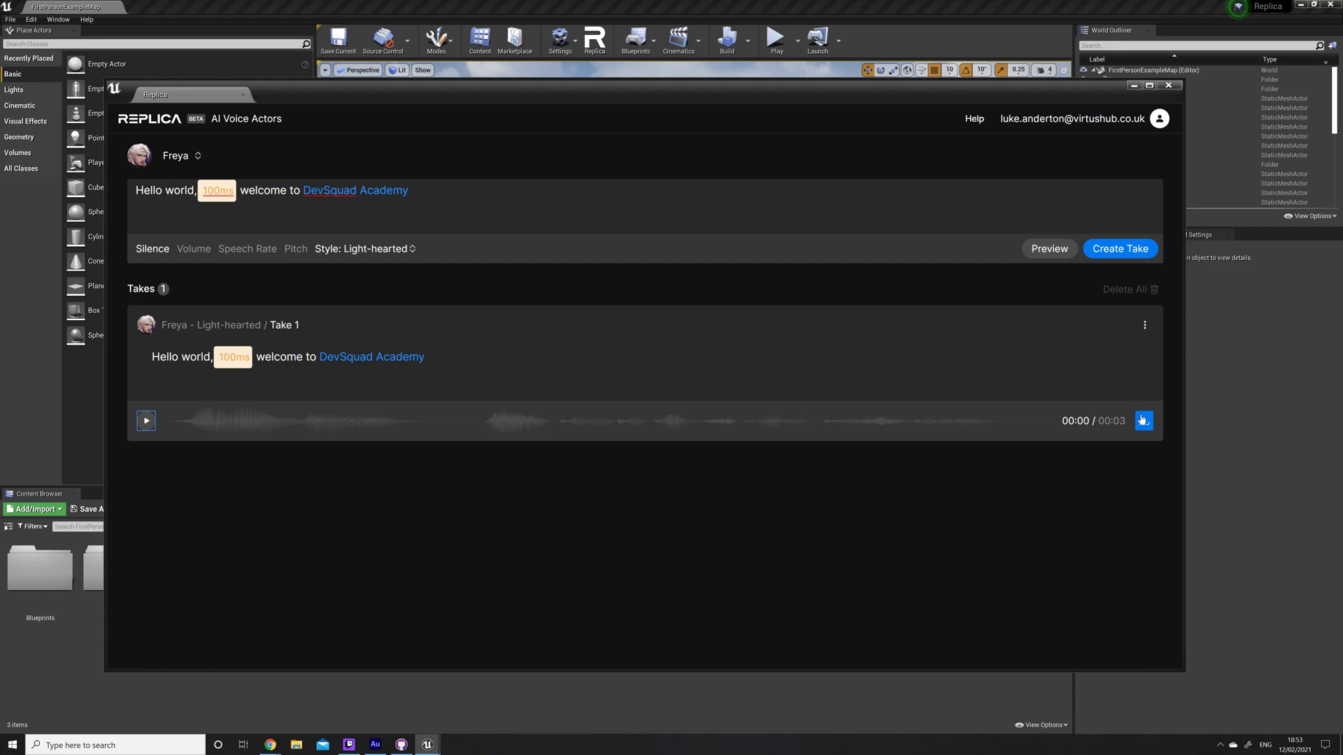
{"action": "left_click", "coordinate": [1144, 422]}
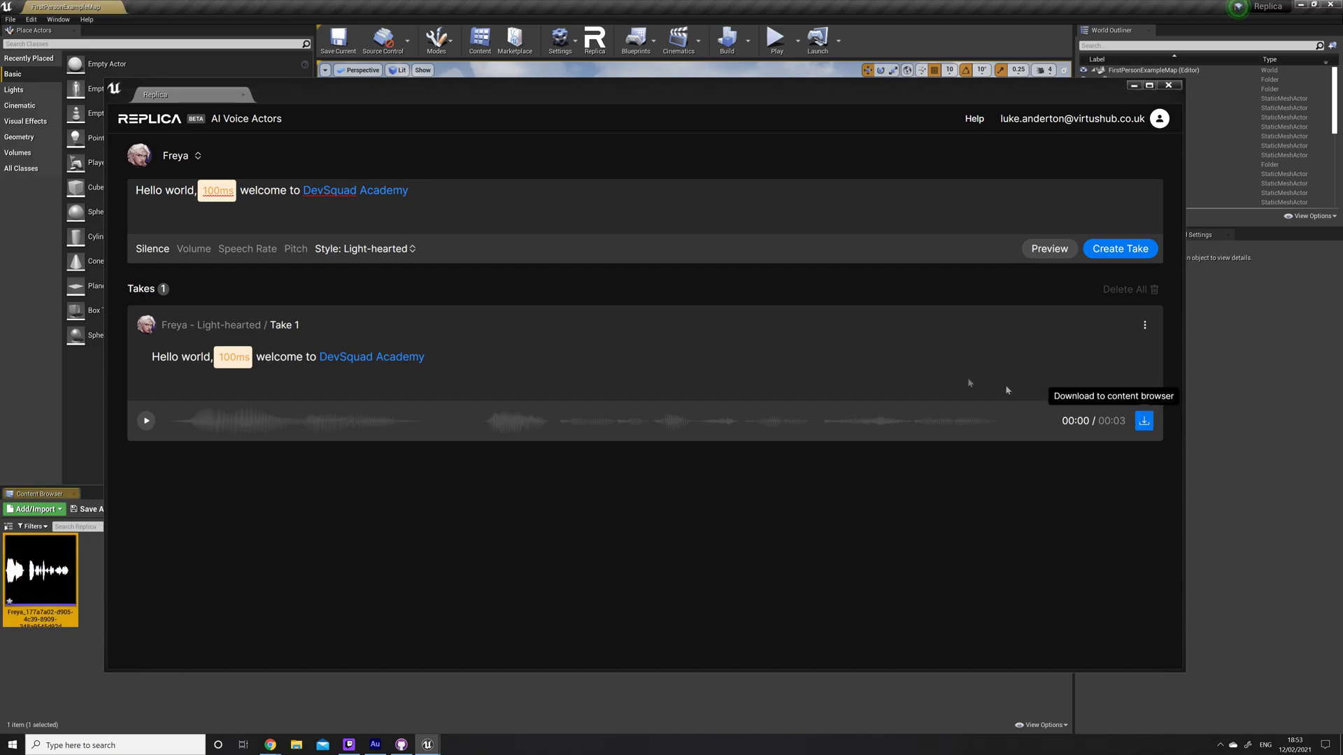
{"action": "left_click", "coordinate": [100, 583]}
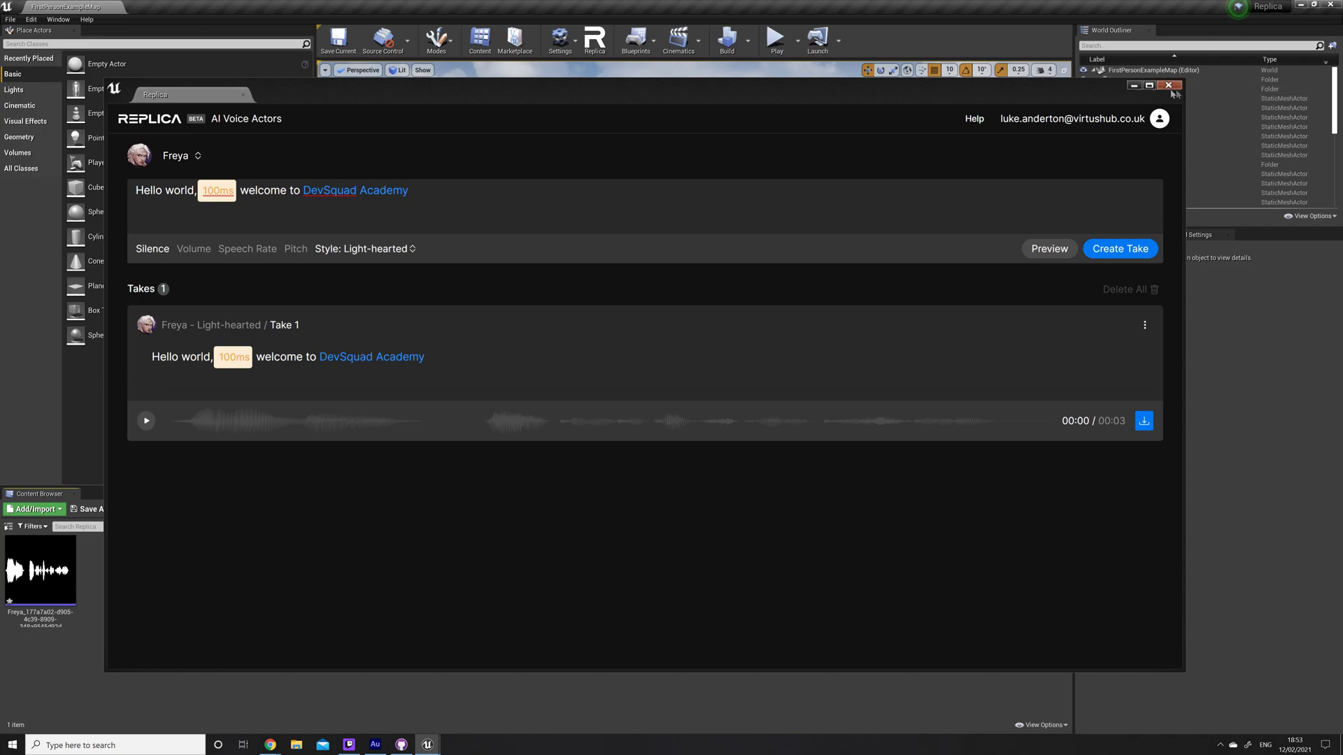
Close Replica and play the Freya sound wave in the Replica content folder.
{"action": "left_click", "coordinate": [1133, 86]}
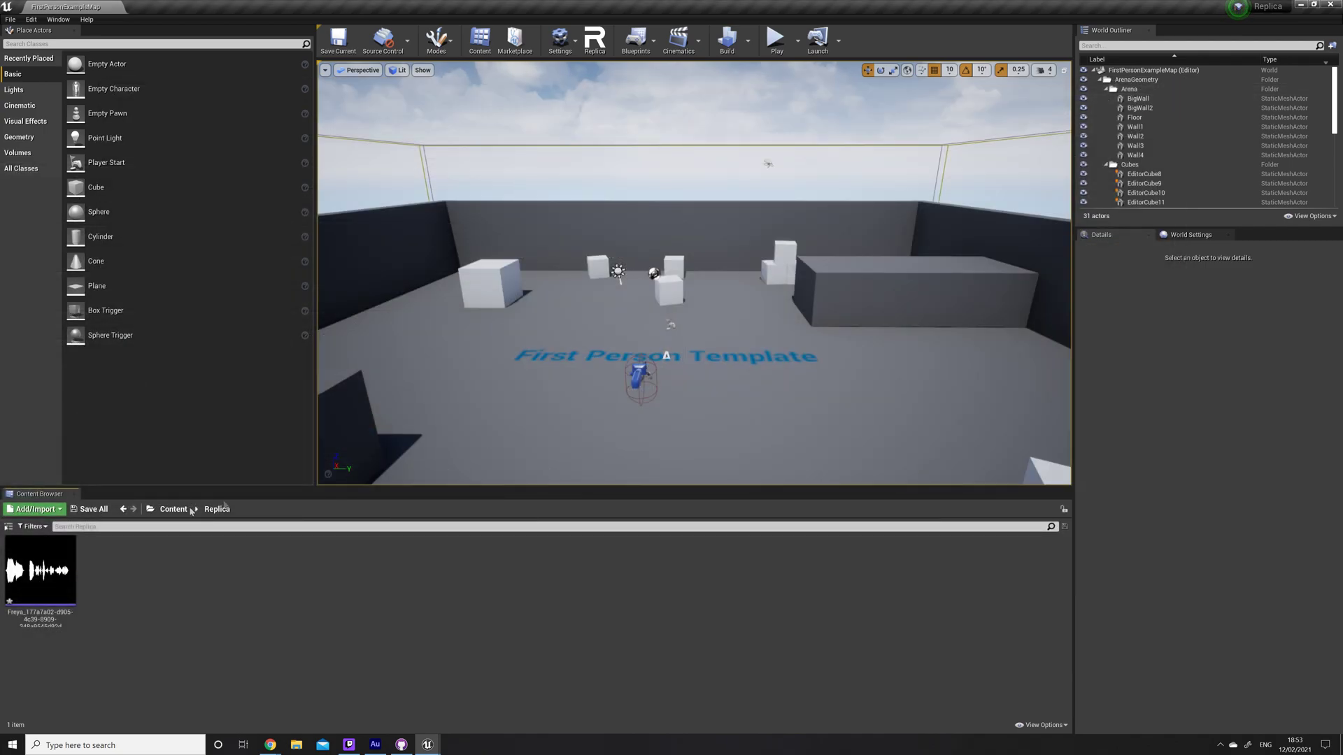
{"action": "left_click", "coordinate": [8, 526]}
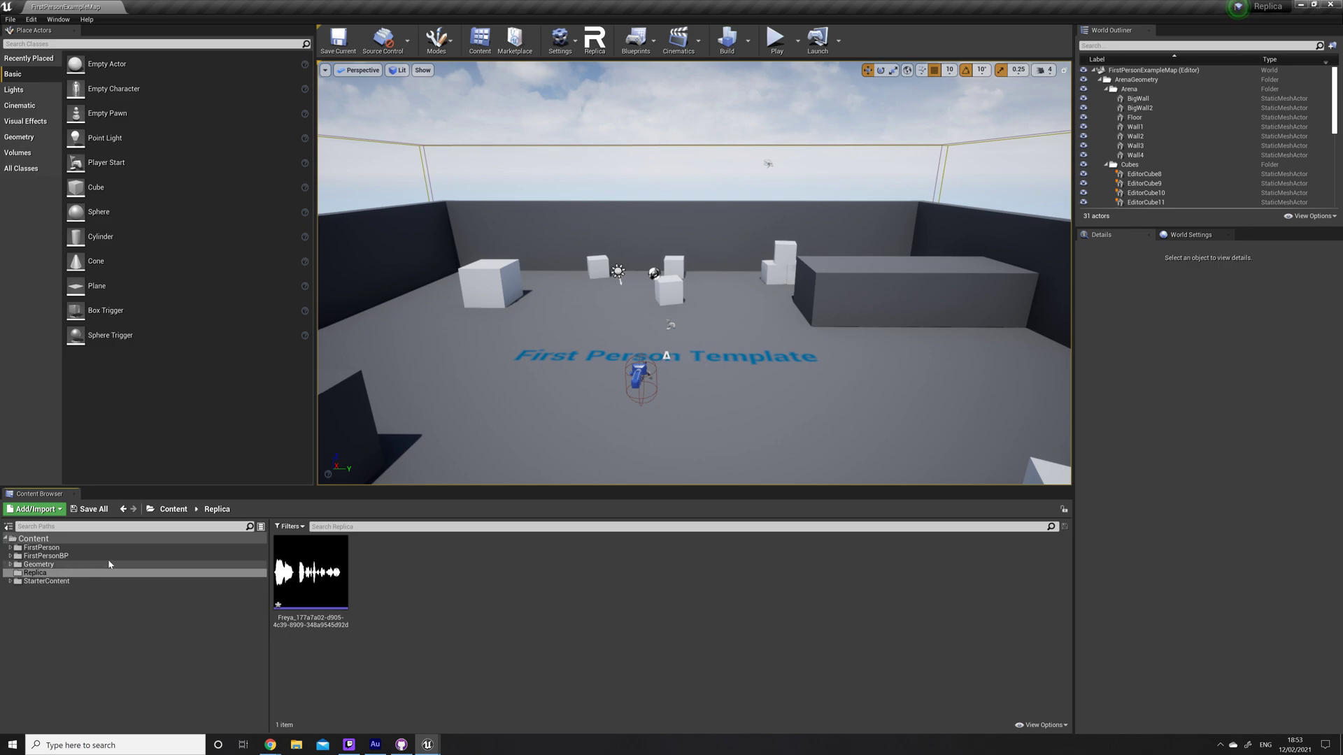
{"action": "mouse_move", "coordinate": [309, 579]}
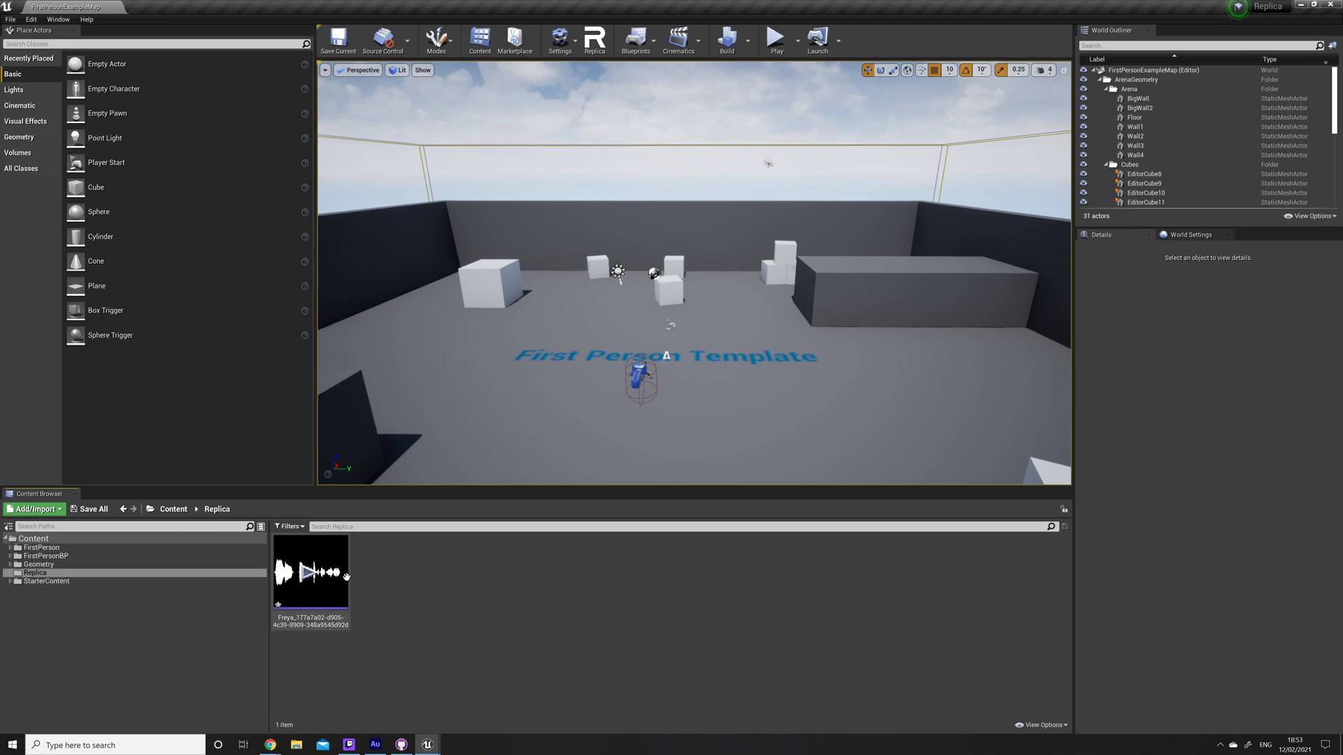
{"action": "left_click", "coordinate": [309, 574]}
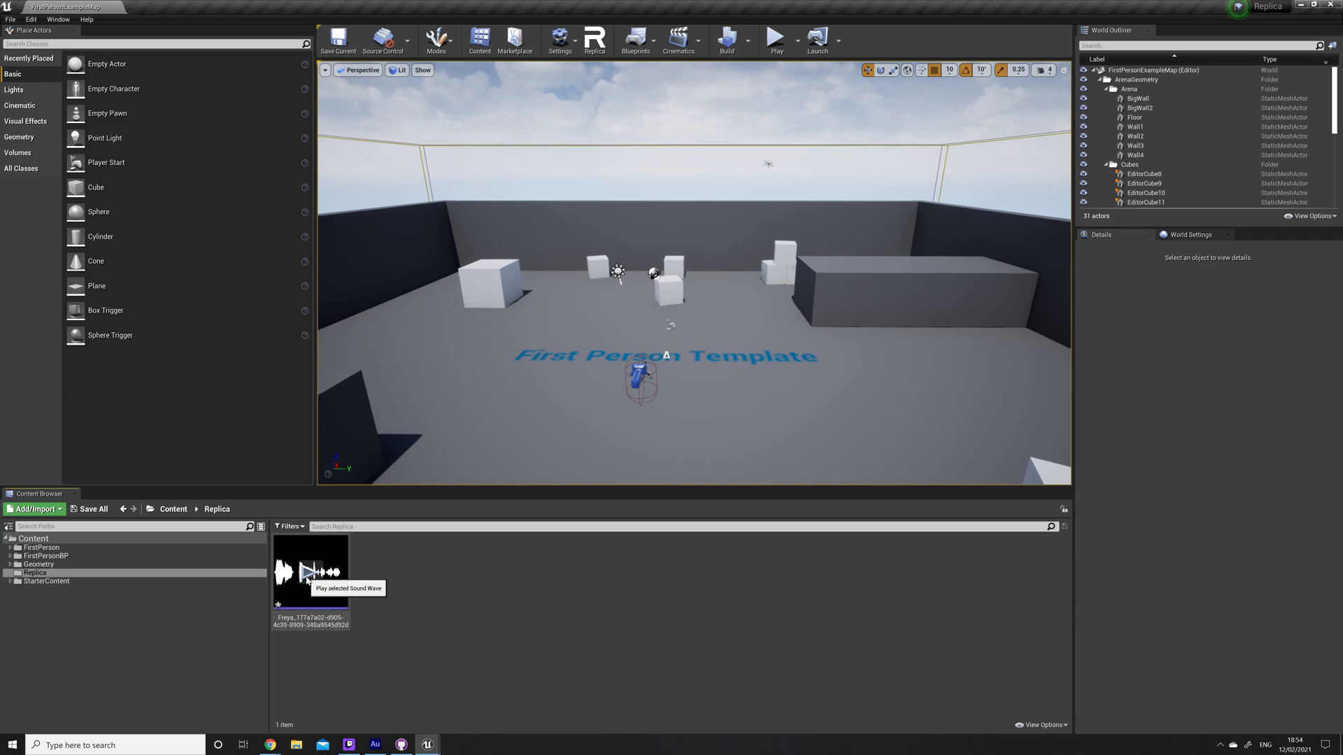
Create a new subfolder named 'Freya' inside the Replica folder.
{"action": "right_click", "coordinate": [403, 599]}
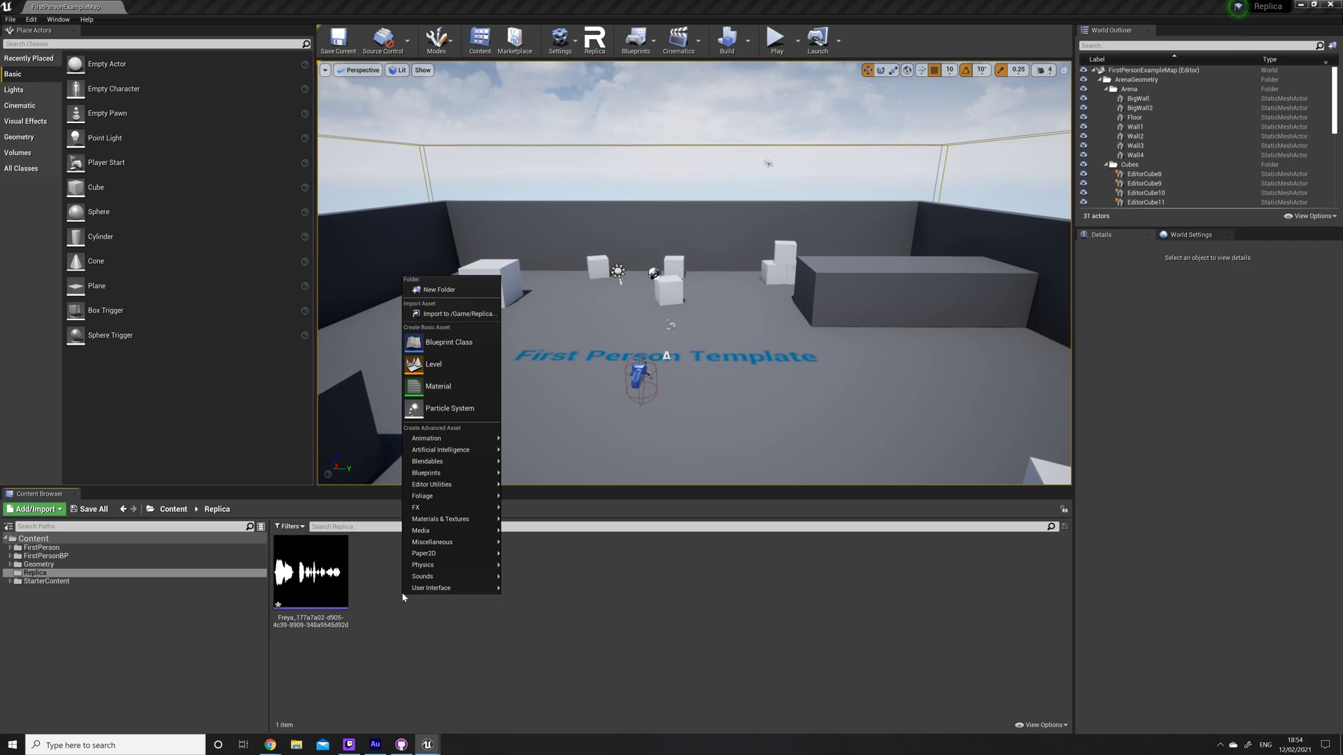
{"action": "left_click", "coordinate": [439, 289]}
{"action": "type", "text": "Freya"}
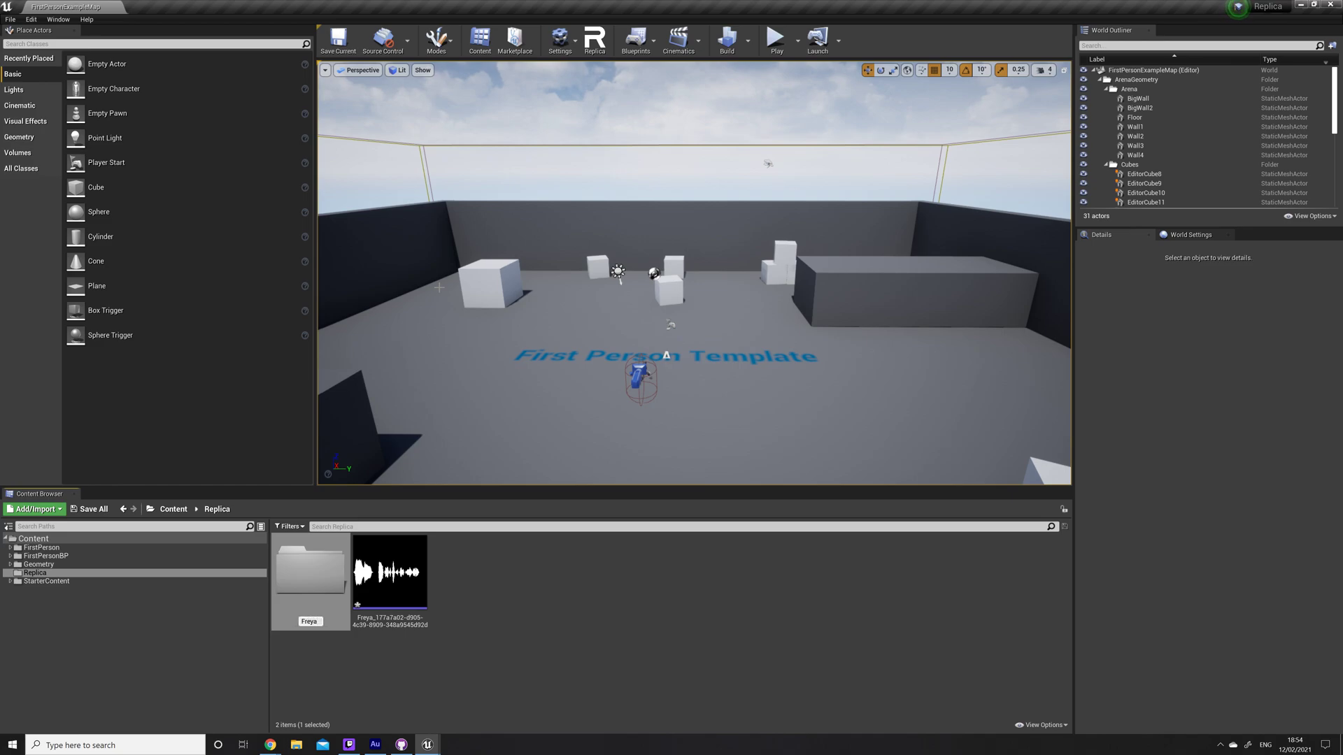
{"action": "key", "text": "Return"}
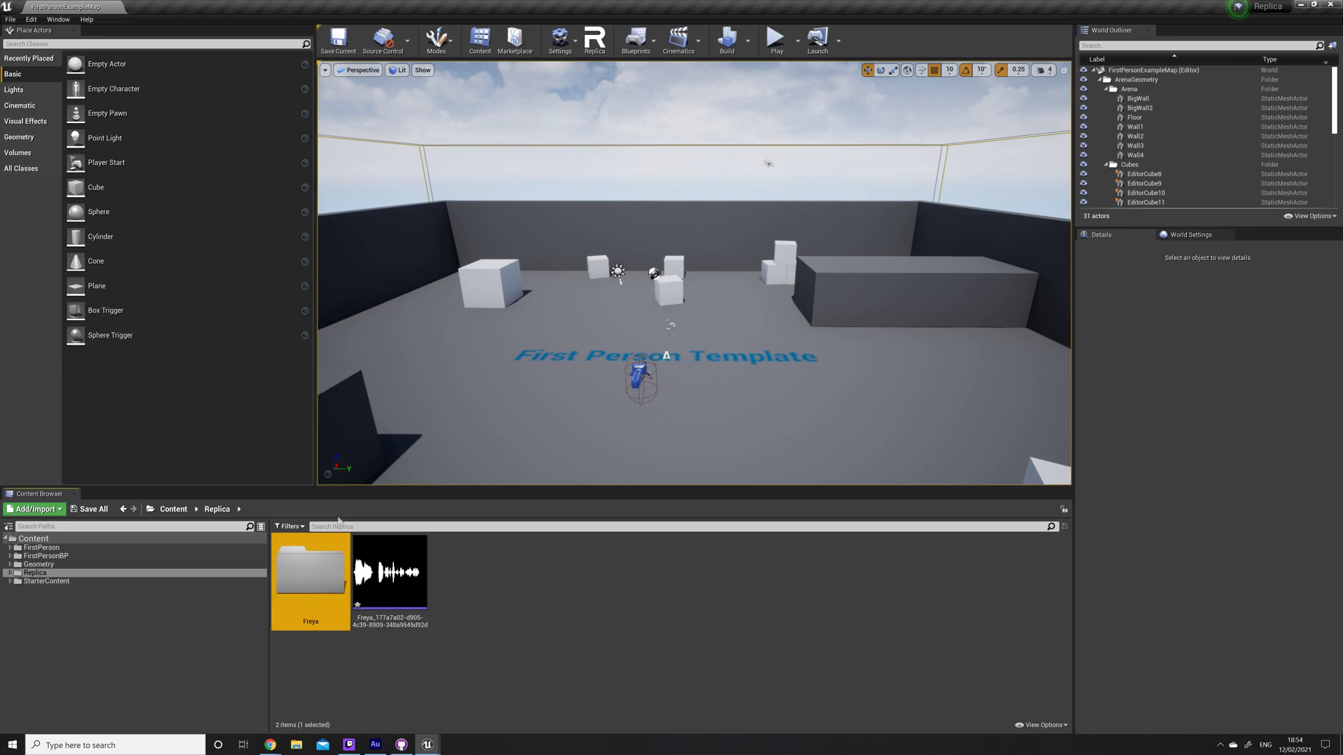
Move the Freya sound wave into the Freya folder and open it.
{"action": "left_click", "coordinate": [377, 593]}
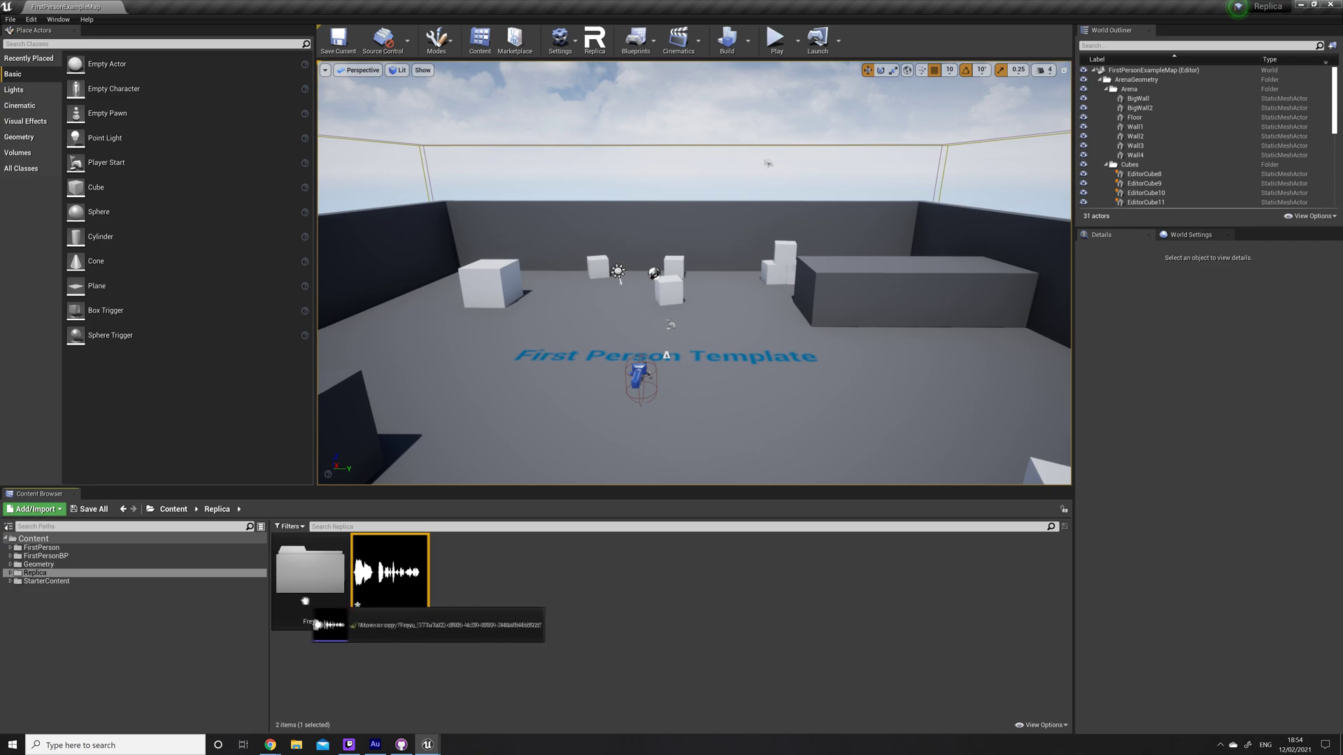
{"action": "left_click_drag", "start_coordinate": [306, 606], "coordinate": [306, 605]}
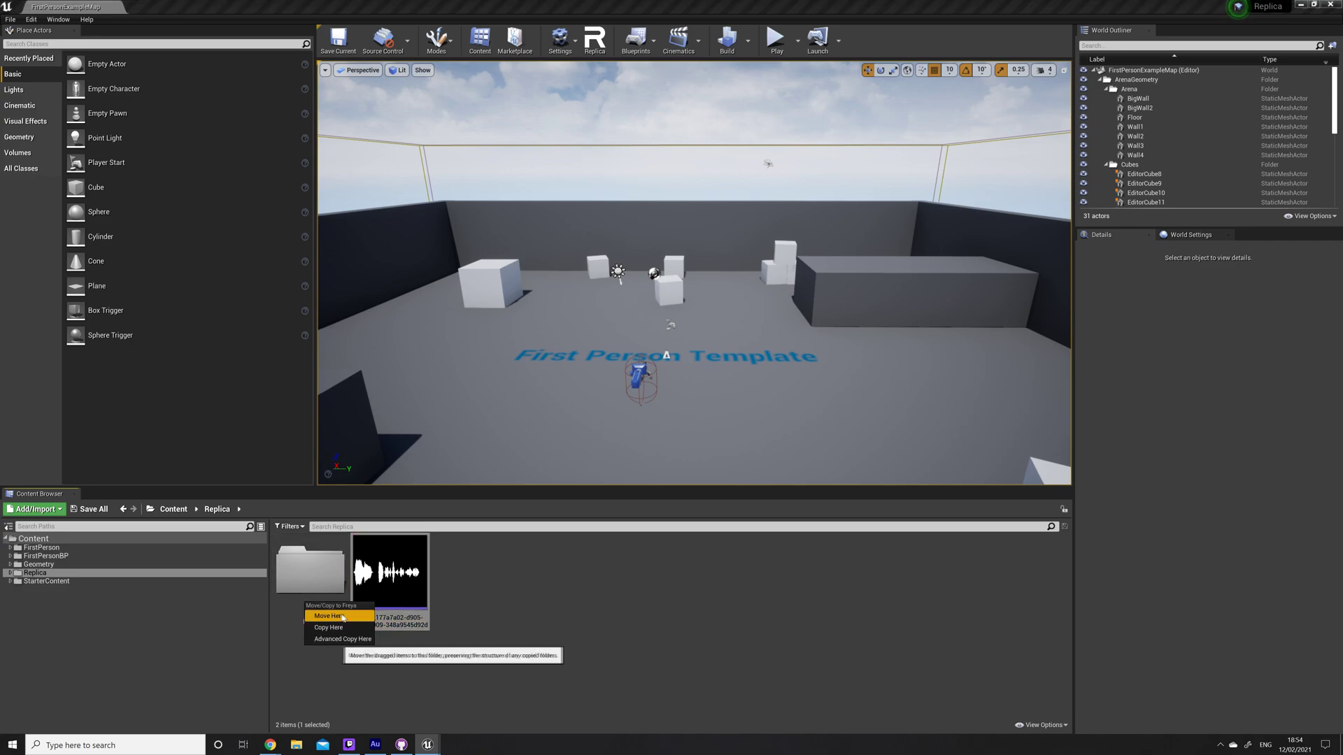
{"action": "left_click", "coordinate": [340, 616]}
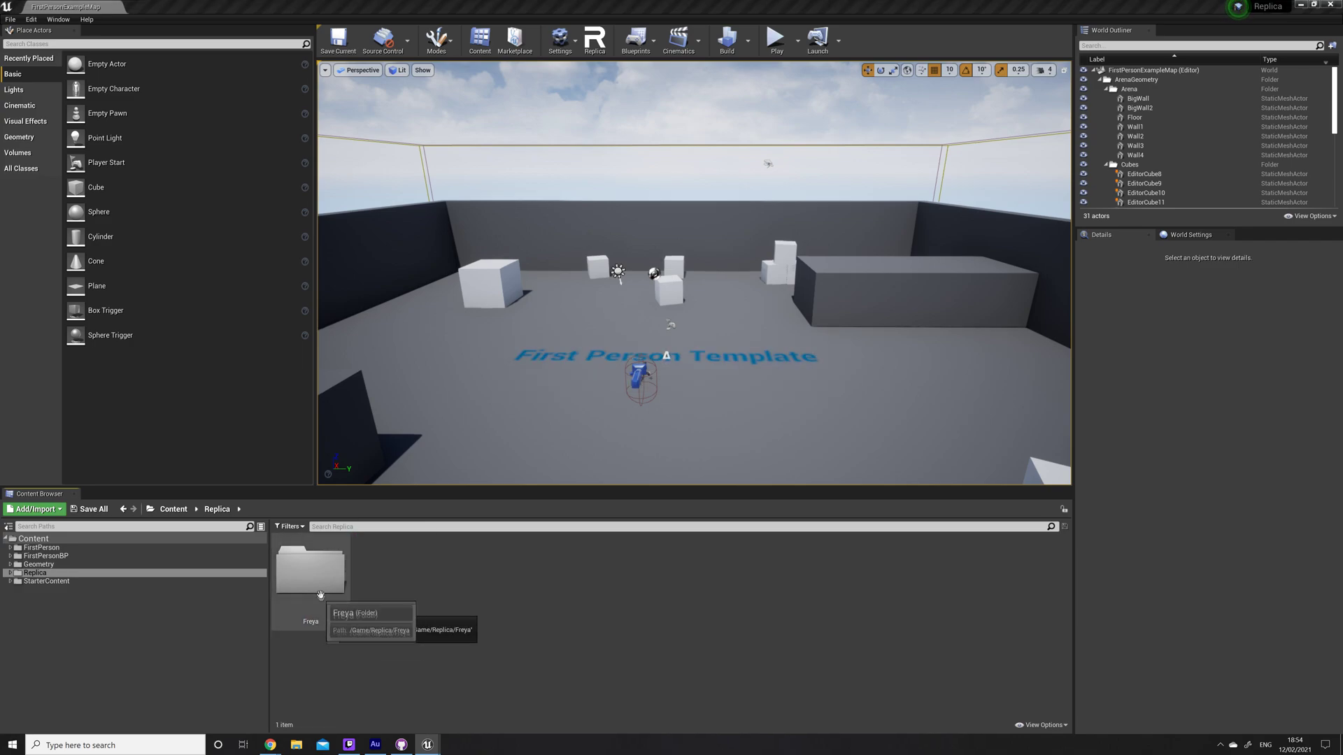
{"action": "double_click", "coordinate": [319, 587]}
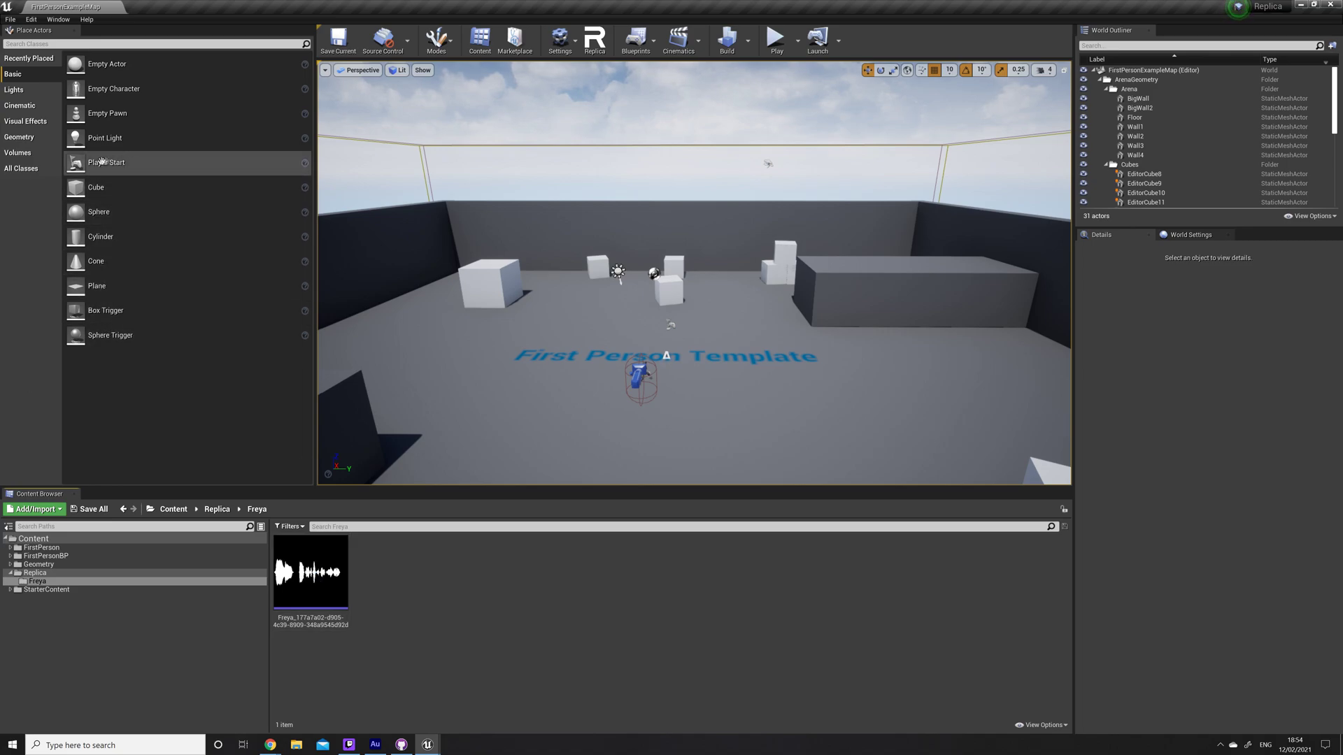
Place a Trigger Volume on the arena floor near the First Person Template text and focus on it.
{"action": "left_click", "coordinate": [29, 158]}
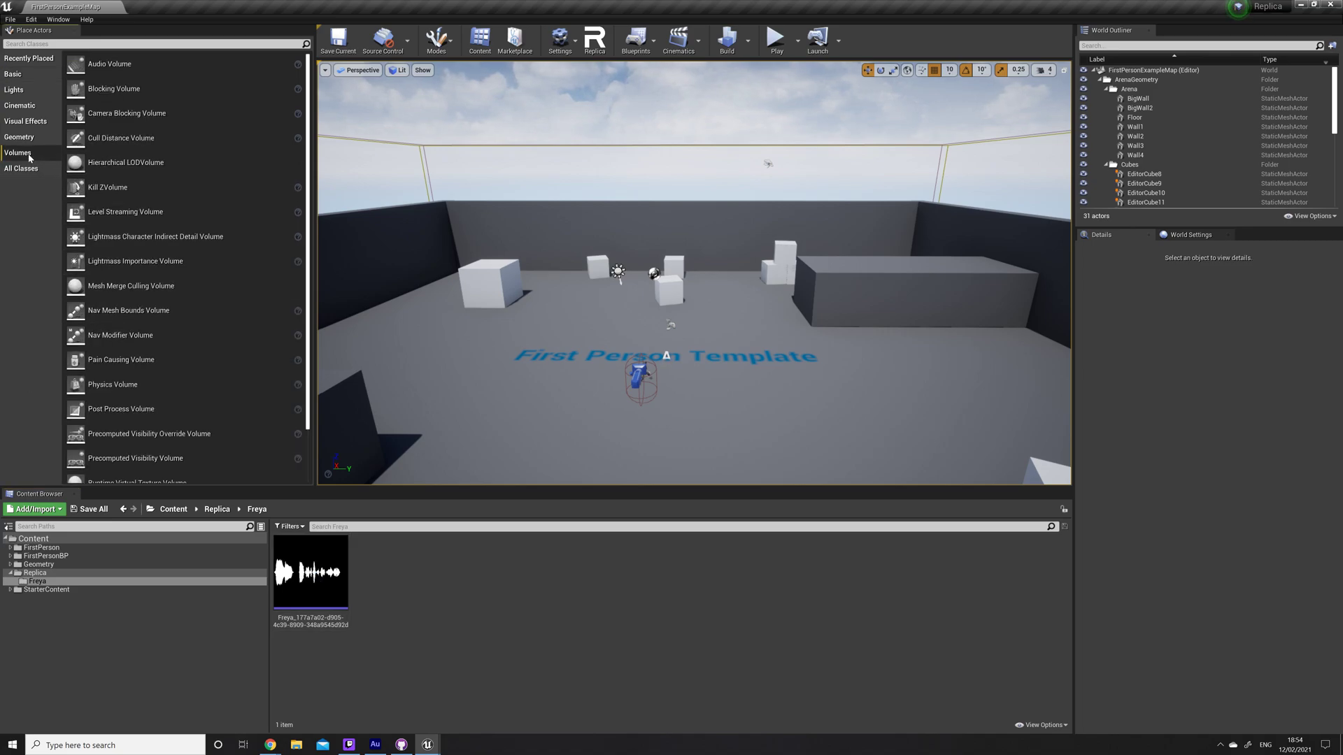
{"action": "scroll", "coordinate": [312, 114], "scroll_direction": "down", "scroll_amount": 3}
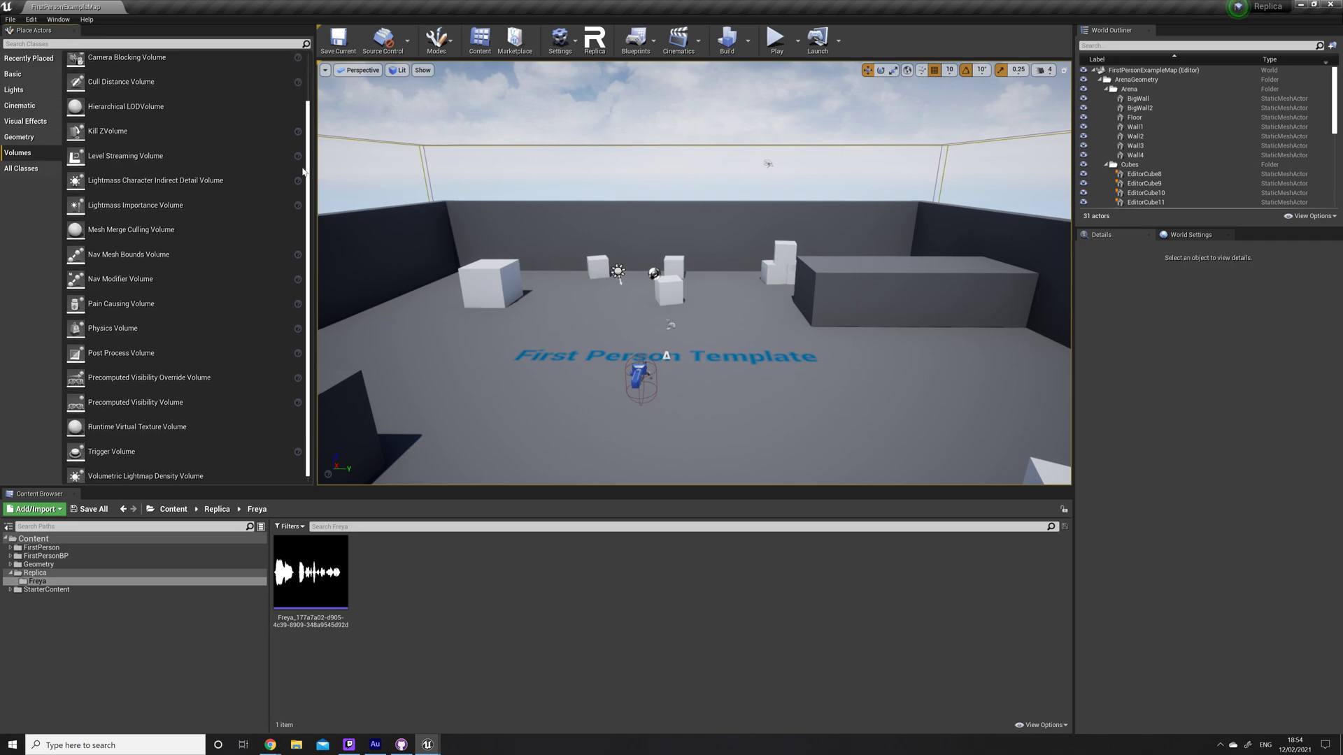
{"action": "left_click_drag", "start_coordinate": [175, 445], "coordinate": [658, 353]}
{"action": "key", "text": "f"}
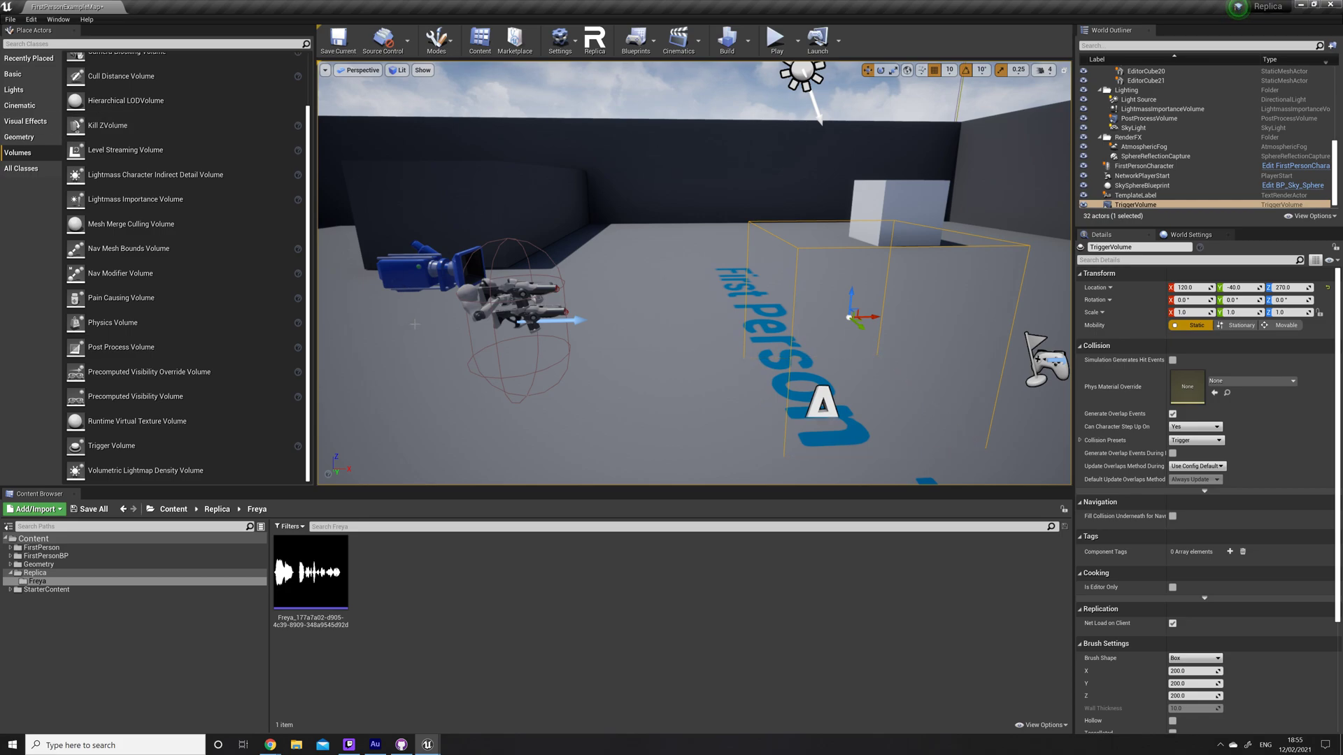
{"action": "key", "text": "f"}
{"action": "scroll", "coordinate": [528, 346], "scroll_direction": "up", "scroll_amount": 3}
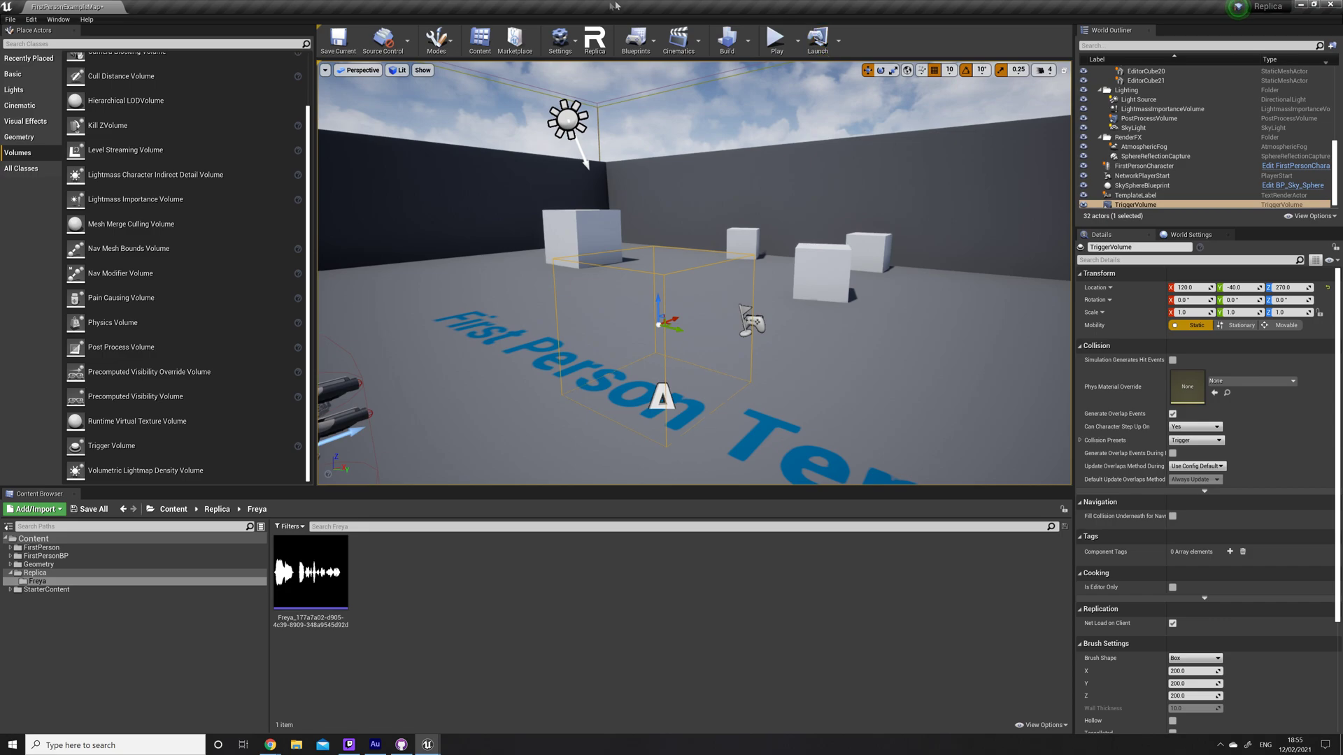
Open the Level Blueprint and add an OnActorBeginOverlap event for Trigger Volume 1.
{"action": "left_click", "coordinate": [638, 38]}
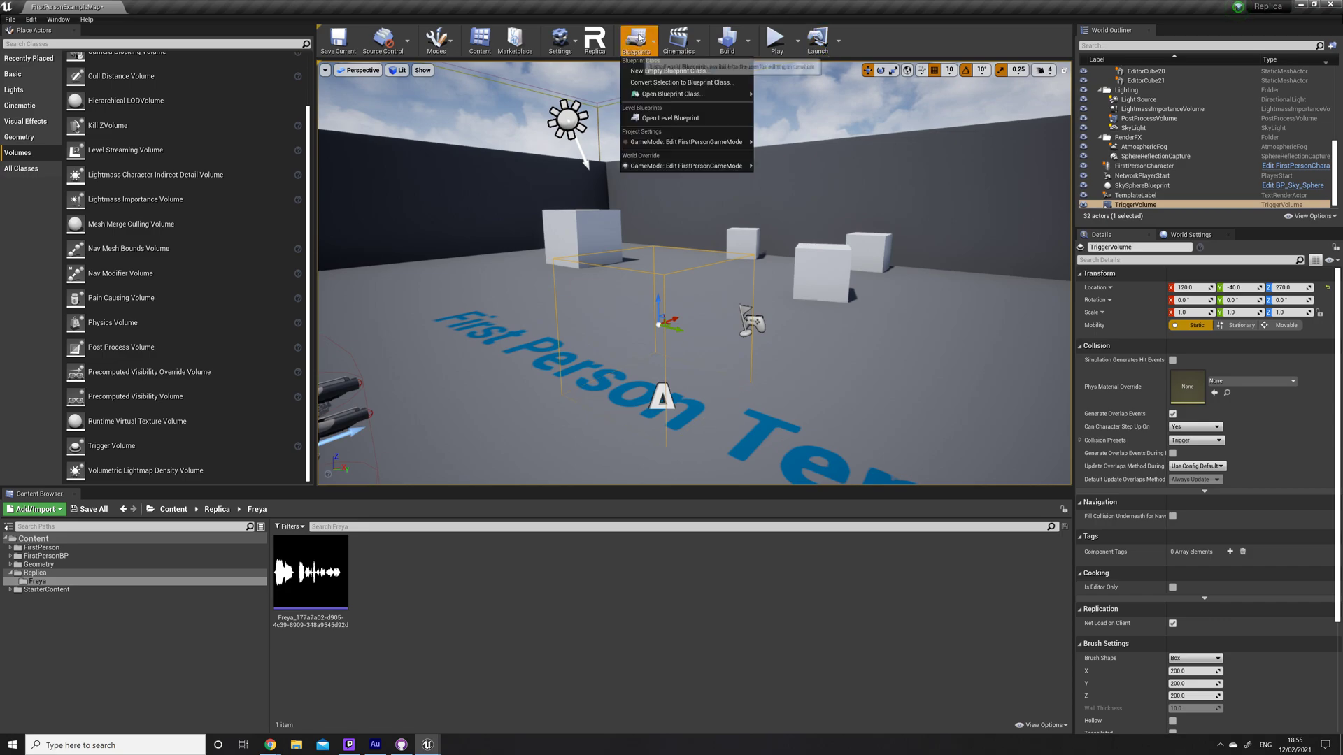
{"action": "left_click", "coordinate": [677, 119]}
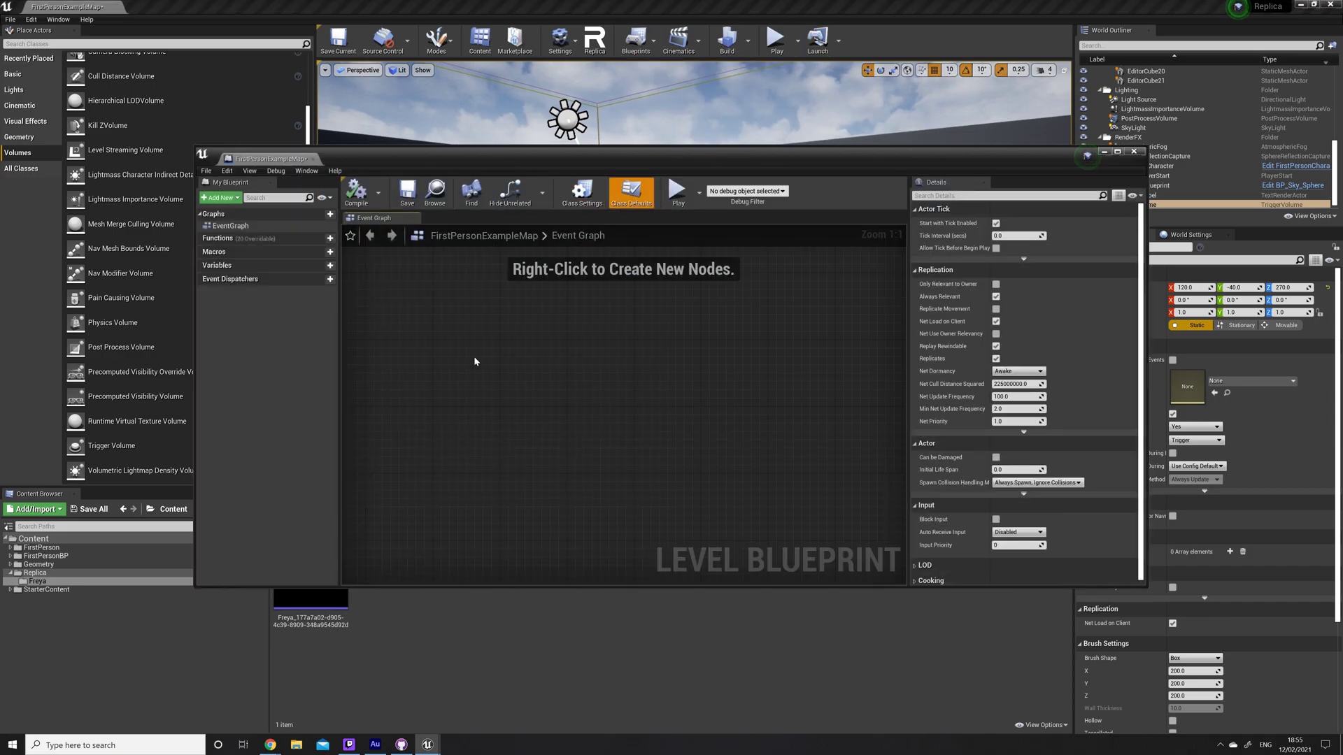
{"action": "right_click", "coordinate": [474, 361]}
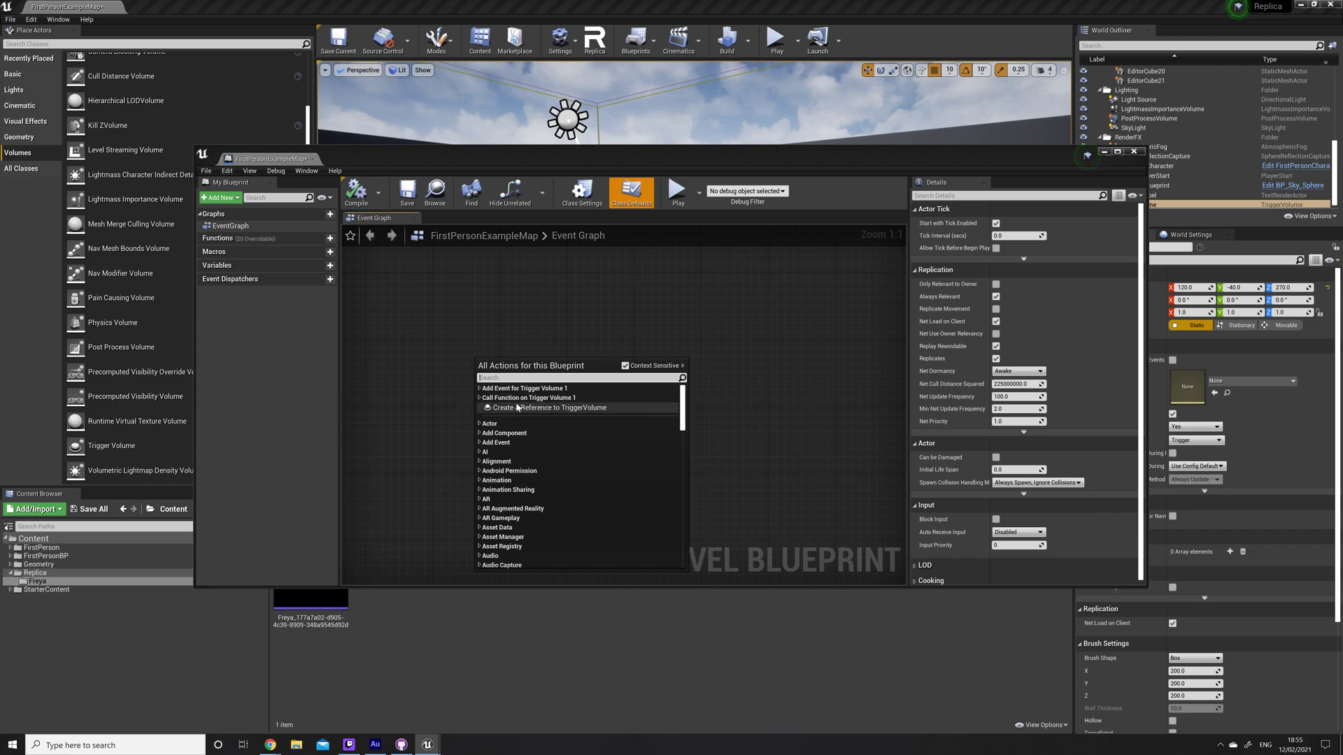
{"action": "left_click", "coordinate": [479, 390]}
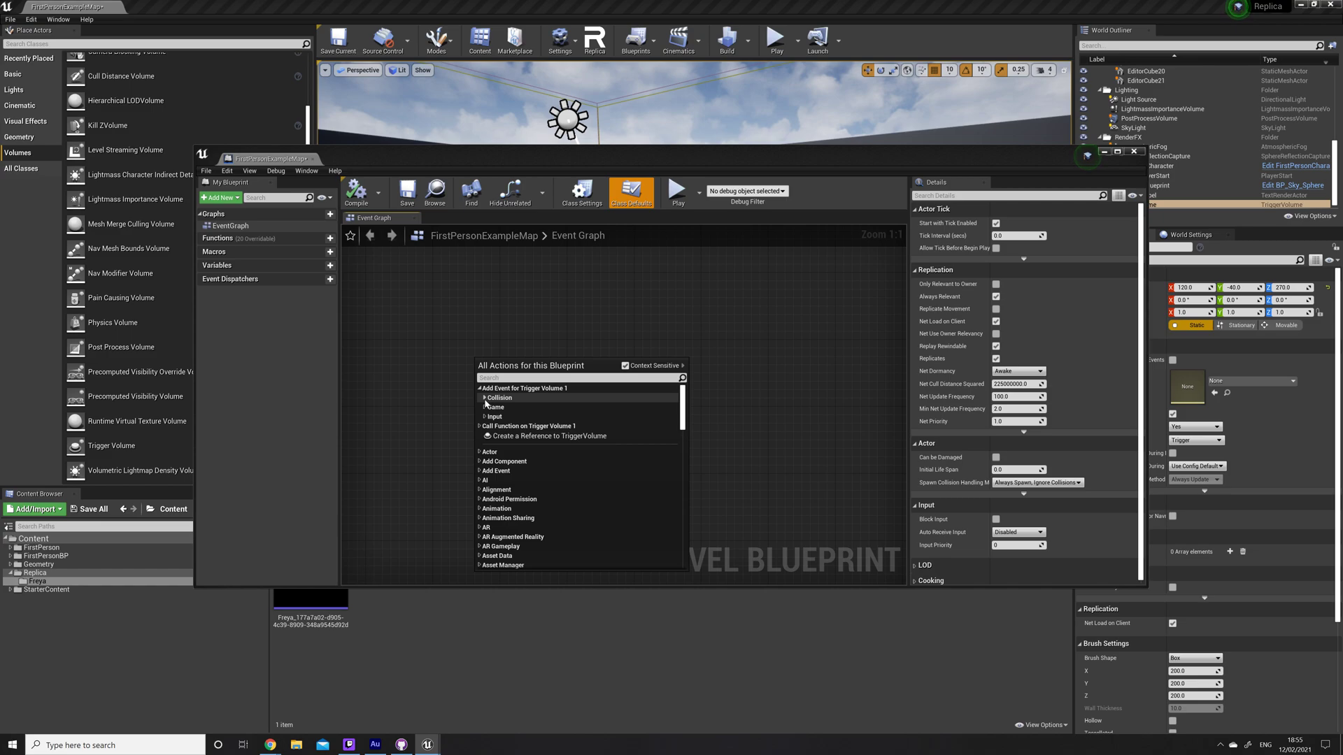
{"action": "left_click", "coordinate": [484, 399]}
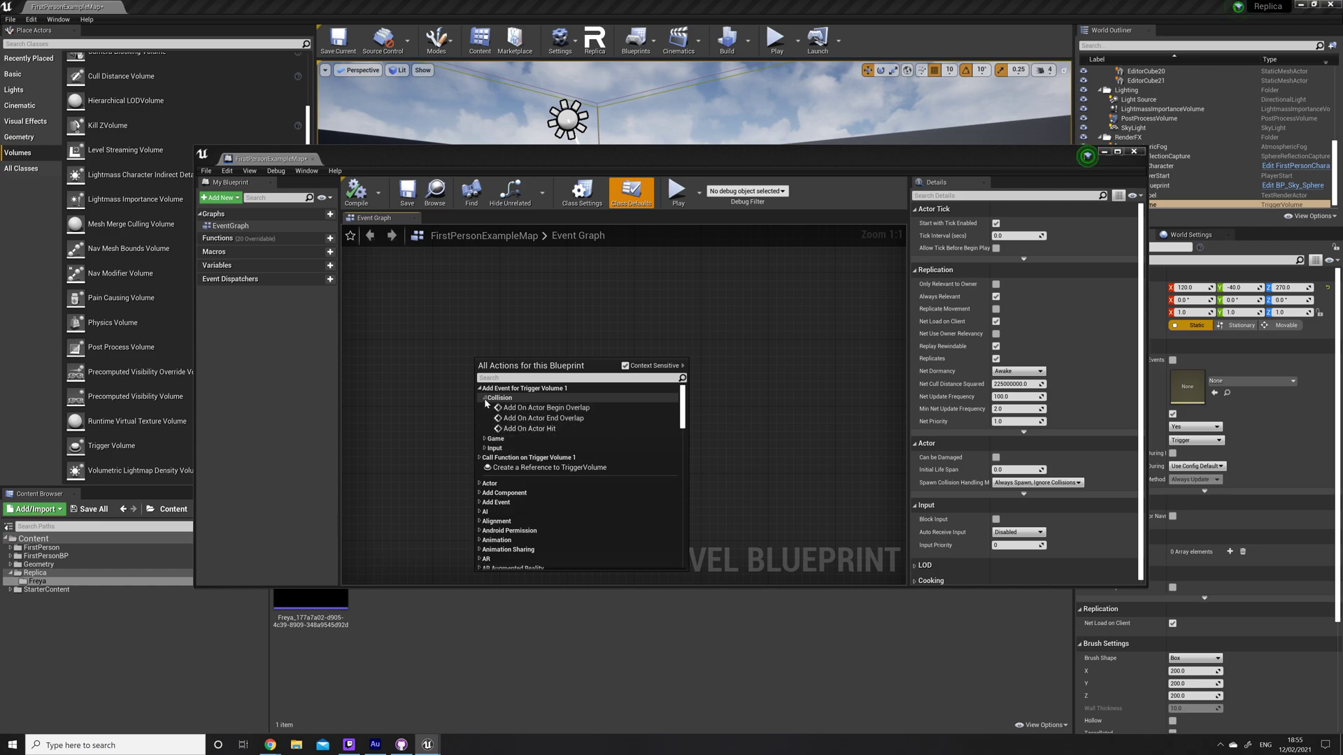
{"action": "left_click", "coordinate": [551, 413]}
Feed the overlap event's Other Actor into a new Cast To FirstPersonCharacter node.
{"action": "left_click_drag", "start_coordinate": [633, 358], "coordinate": [558, 396]}
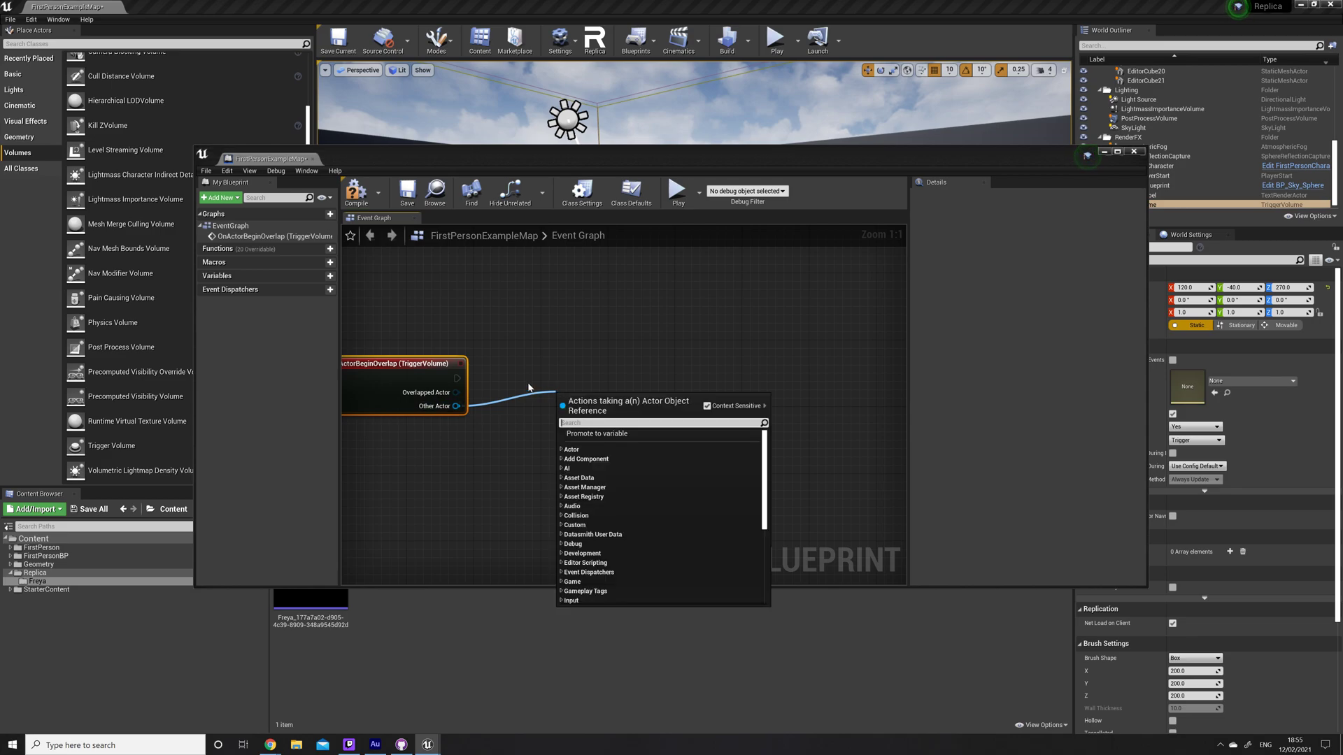
{"action": "type", "text": "cast to firstper"}
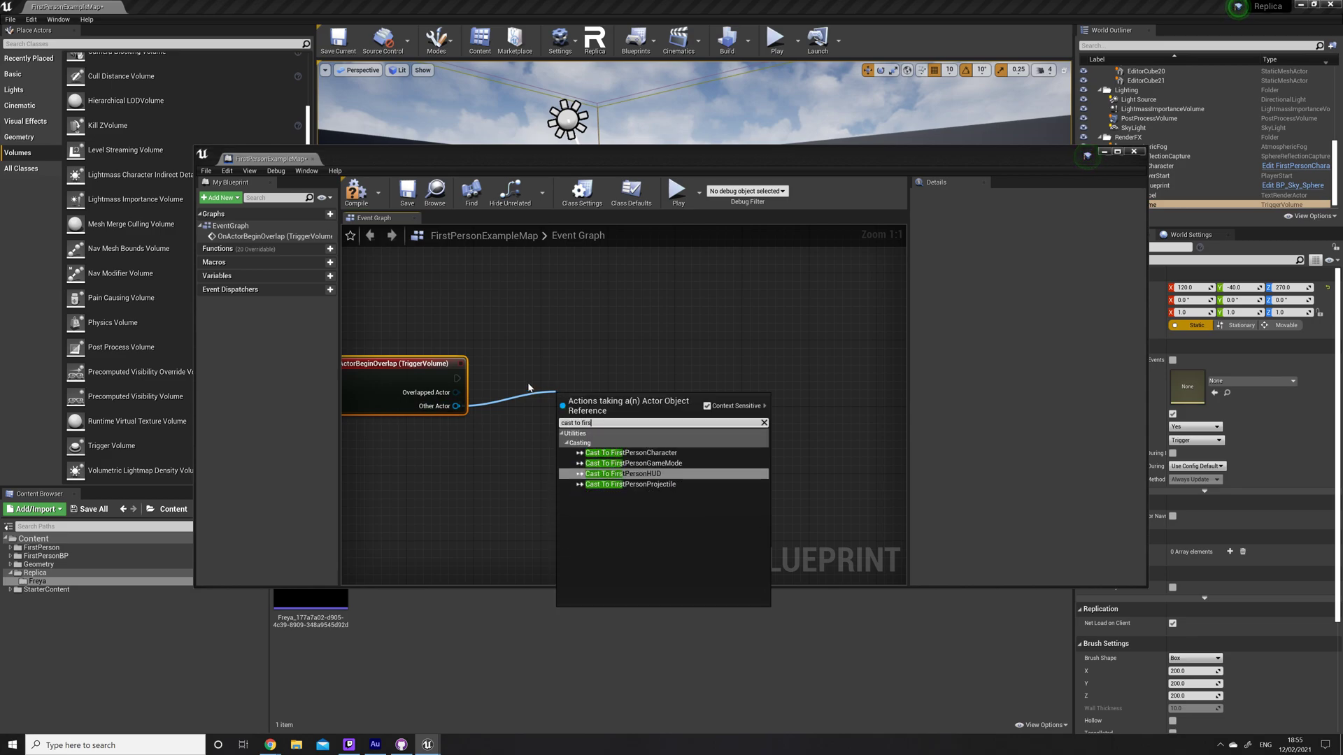
{"action": "key", "text": "Up"}
{"action": "key", "text": "Up"}
{"action": "key", "text": "Return"}
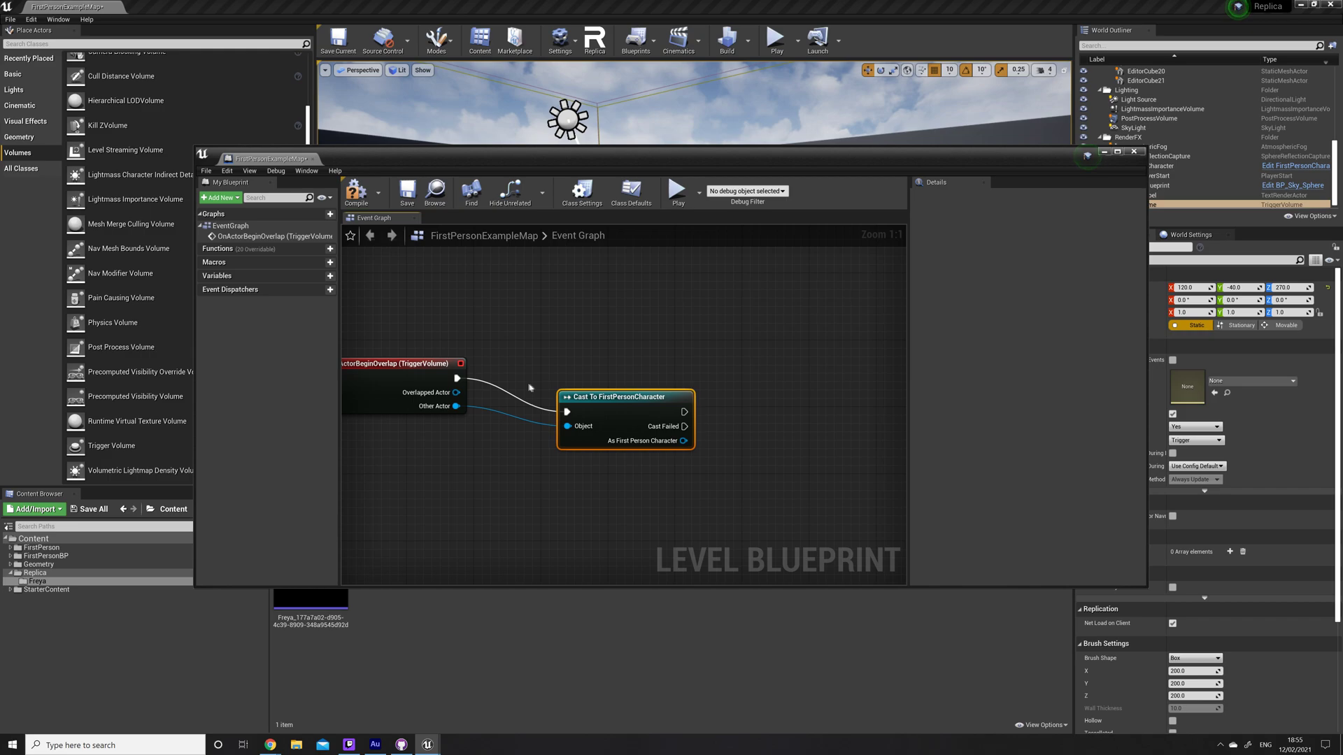
Add a Play Sound 2D node after the cast's success output.
{"action": "left_click_drag", "start_coordinate": [650, 355], "coordinate": [486, 333]}
{"action": "left_click_drag", "start_coordinate": [521, 395], "coordinate": [627, 365]}
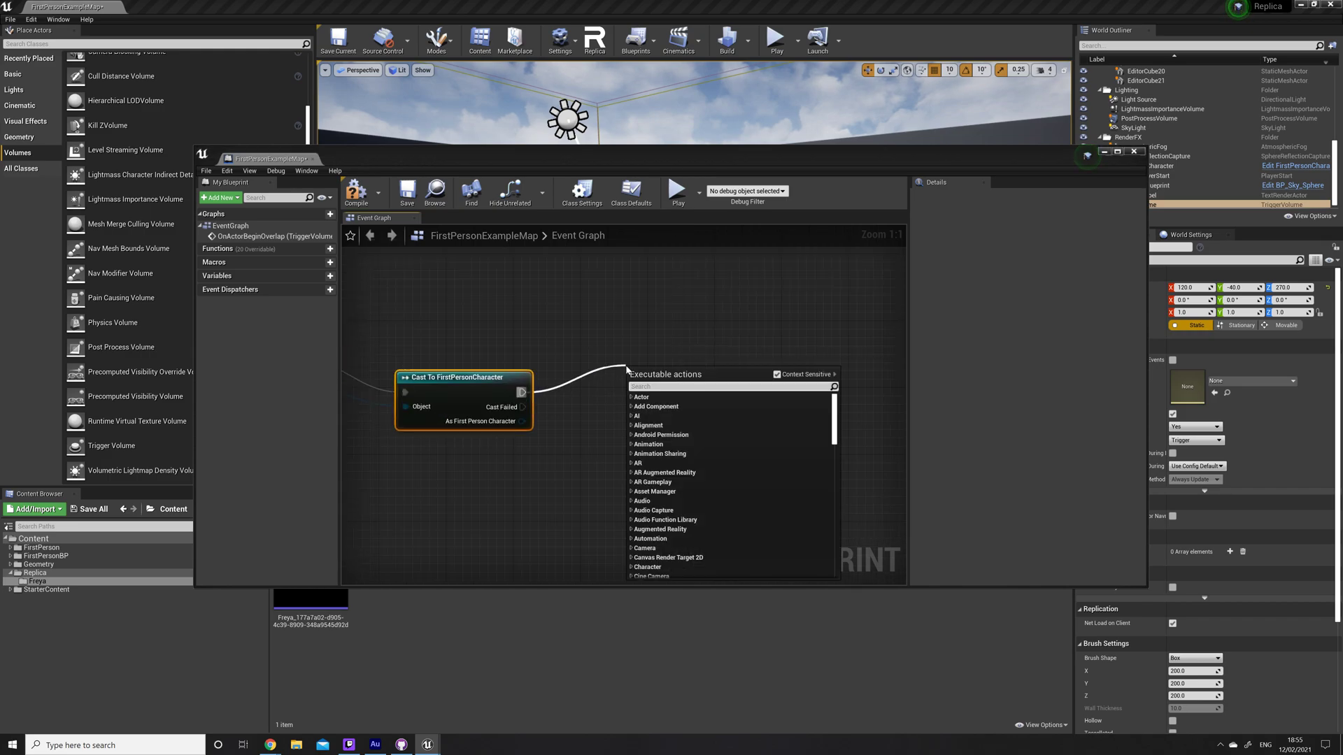
{"action": "type", "text": "sound"}
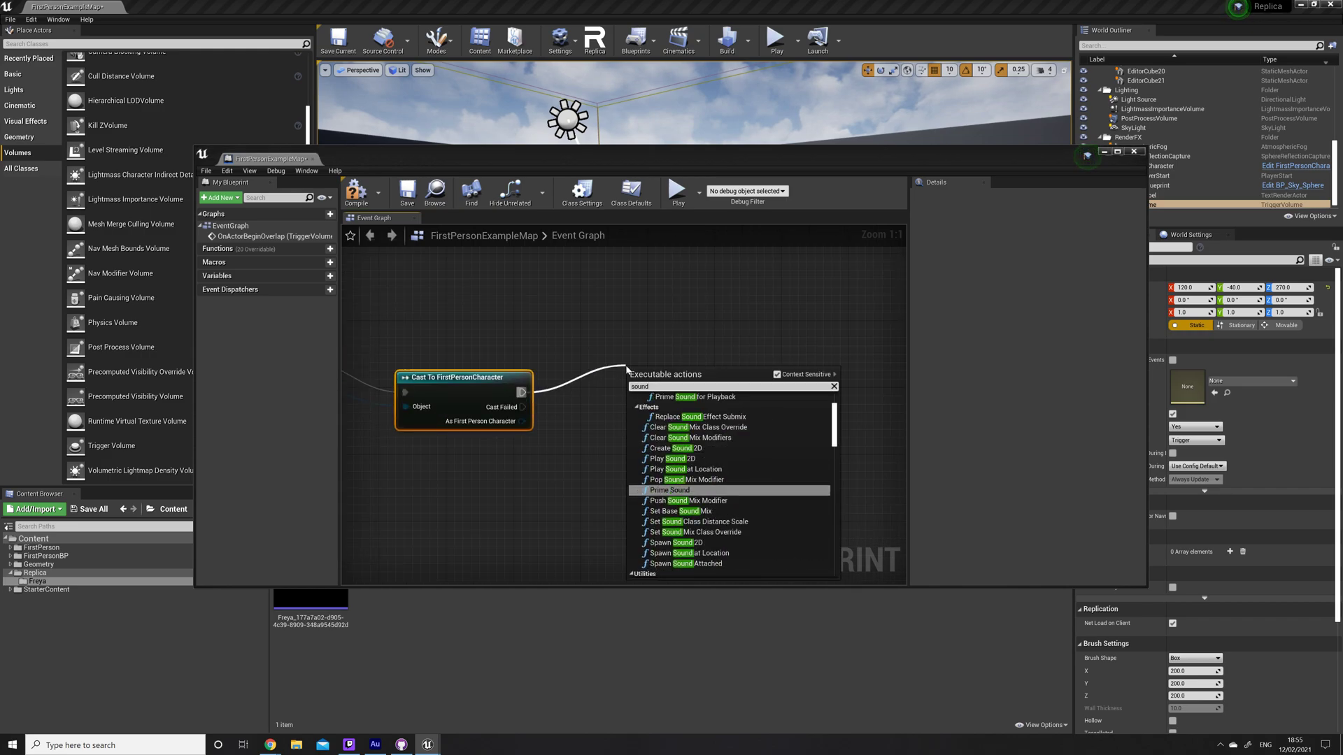
{"action": "left_click", "coordinate": [672, 459]}
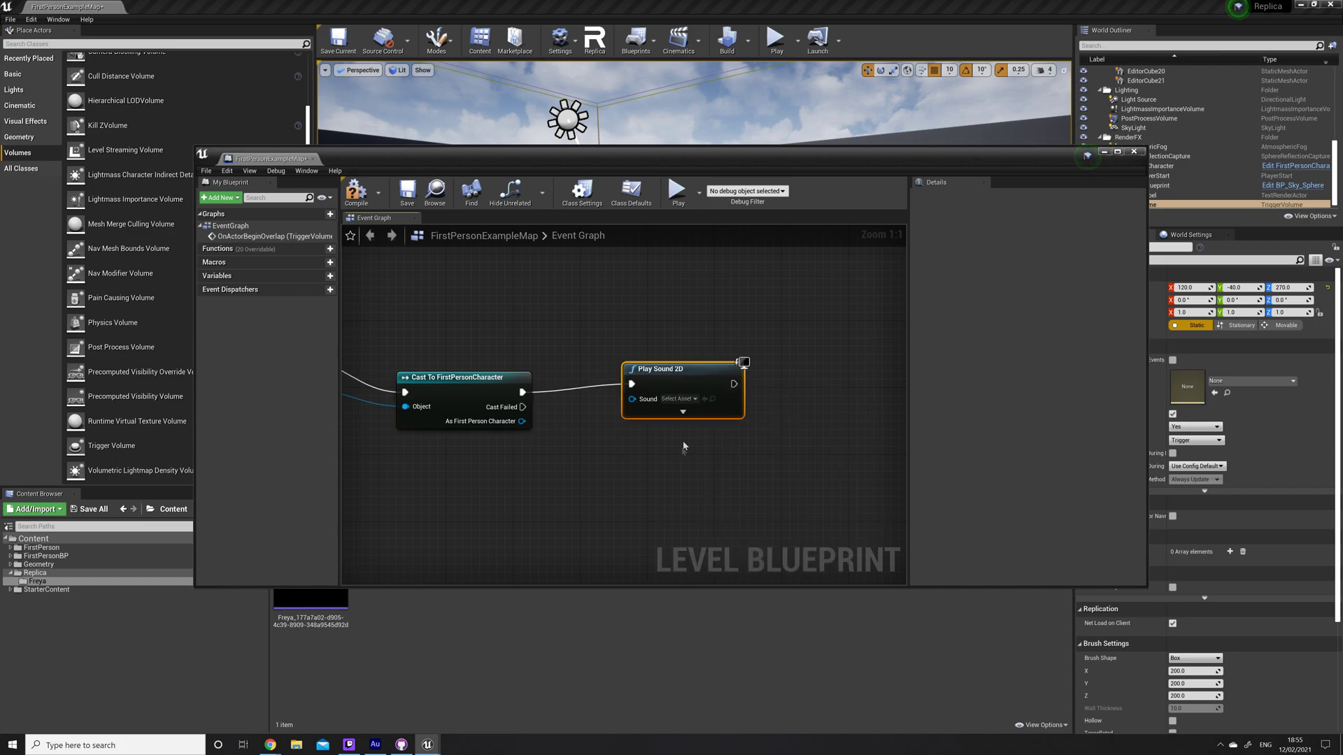
Set the Play Sound 2D sound to the Freya sound wave, compile, and return to the level.
{"action": "left_click", "coordinate": [685, 399]}
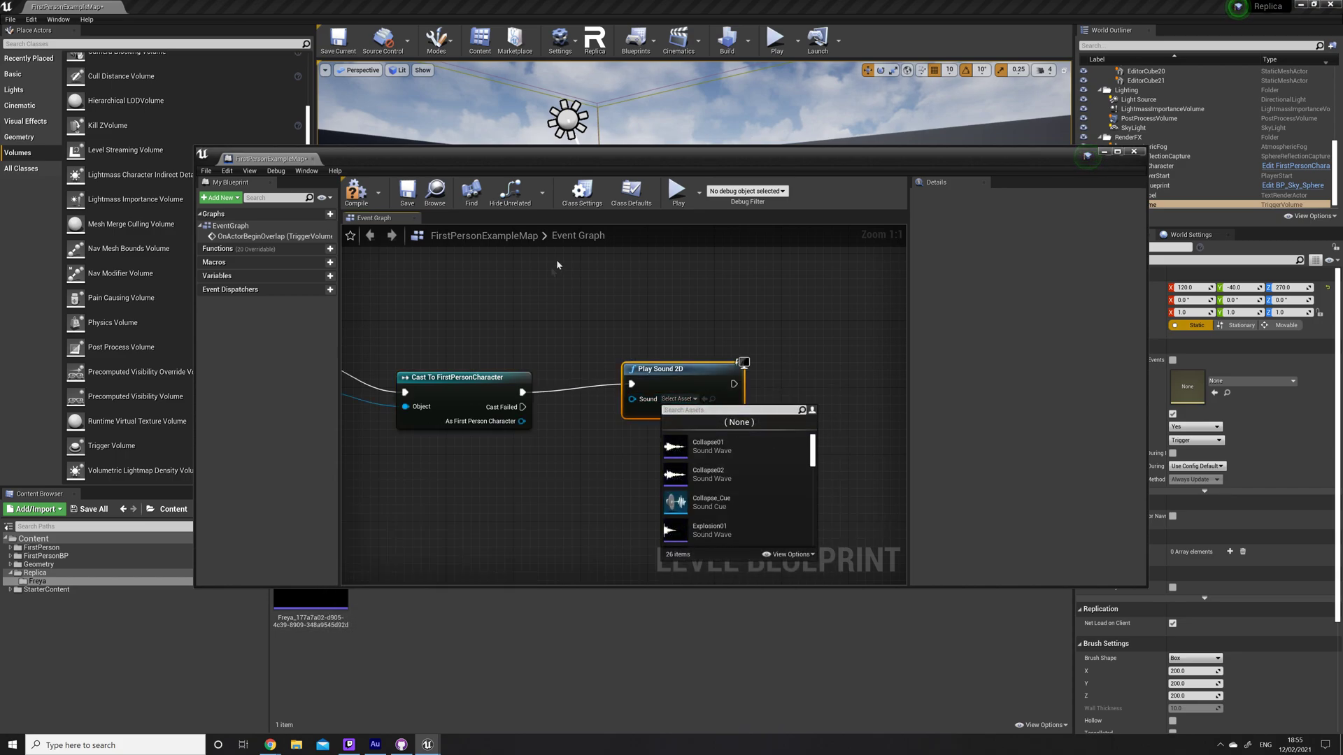
{"action": "left_click_drag", "start_coordinate": [536, 164], "coordinate": [576, 86]}
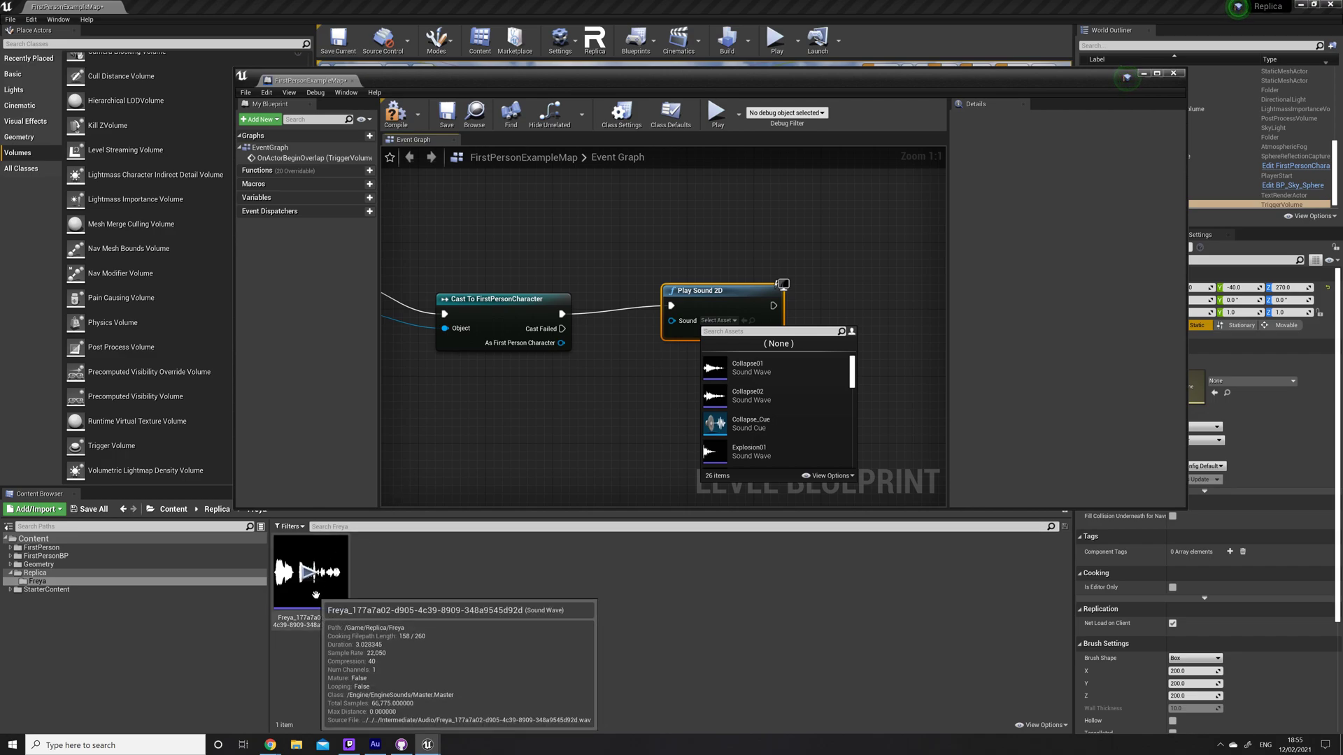
{"action": "left_click", "coordinate": [310, 574]}
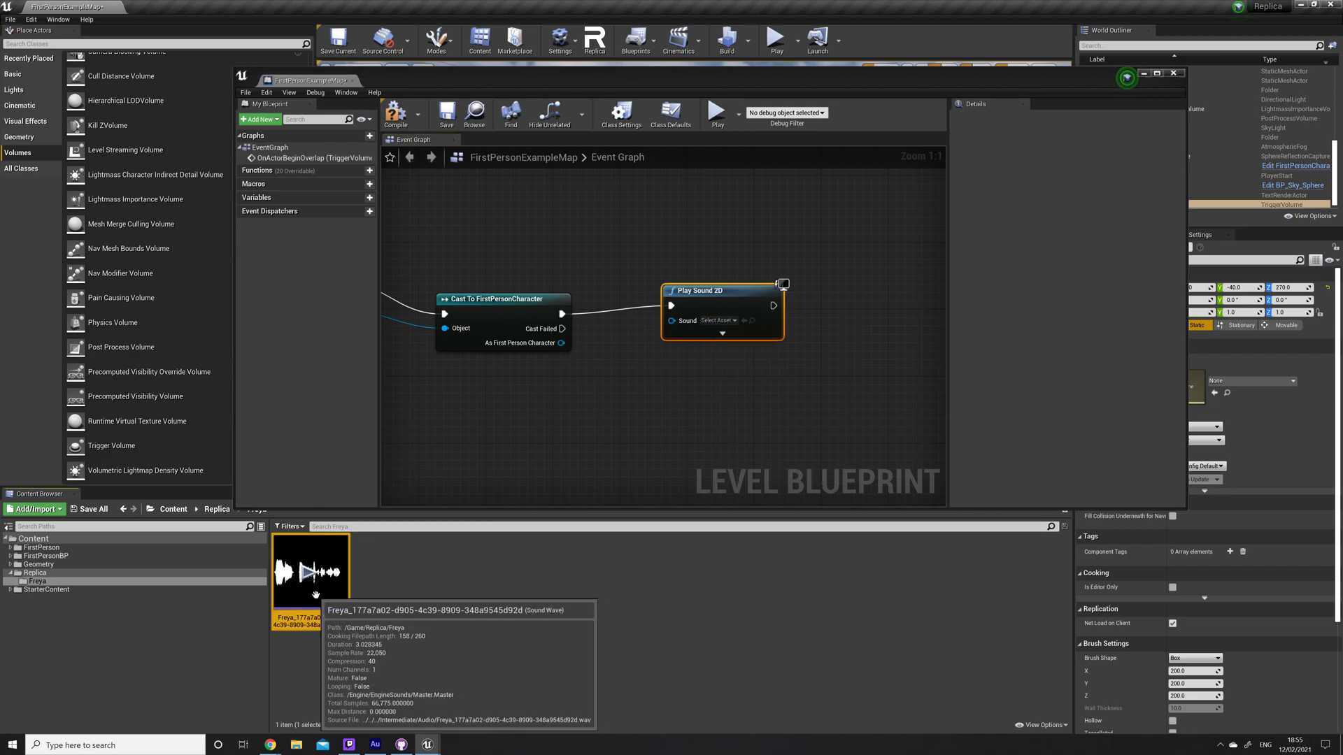
{"action": "left_click", "coordinate": [745, 322]}
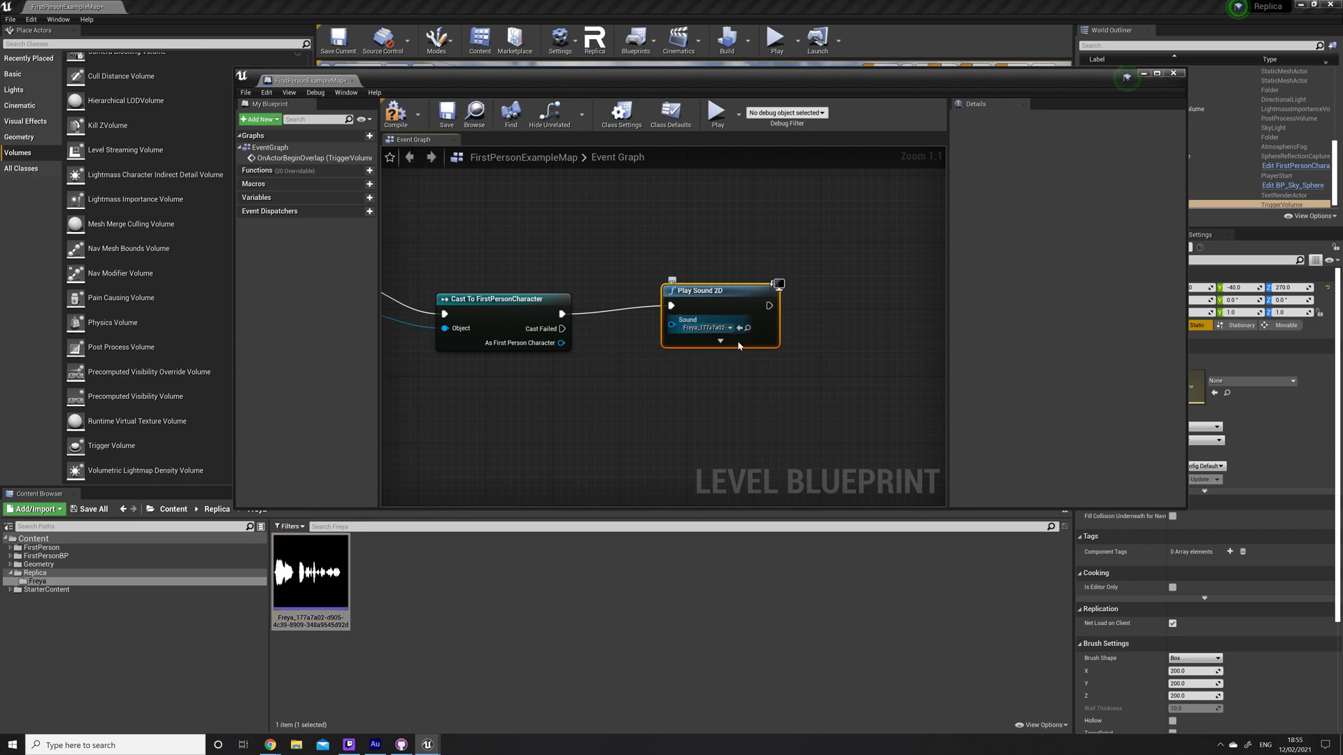
{"action": "left_click", "coordinate": [699, 391]}
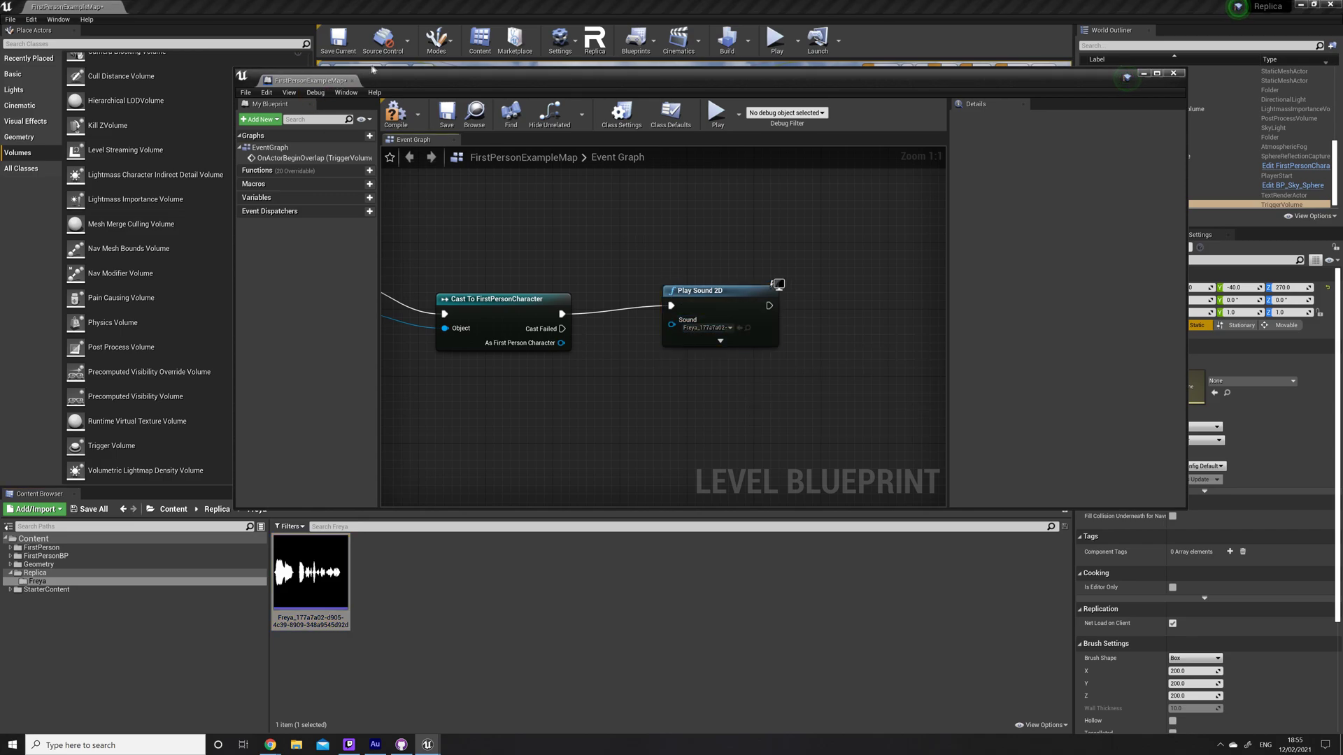
{"action": "left_click", "coordinate": [403, 120]}
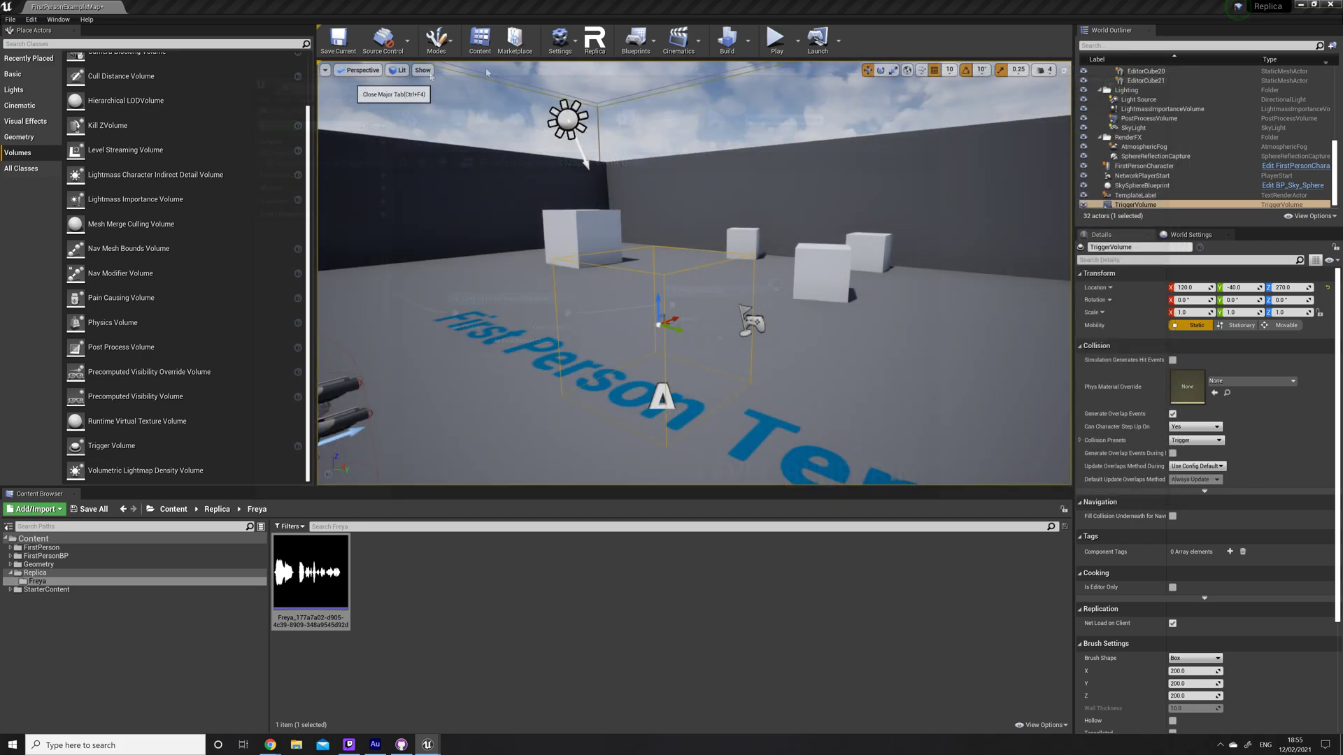
{"action": "left_click", "coordinate": [859, 60]}
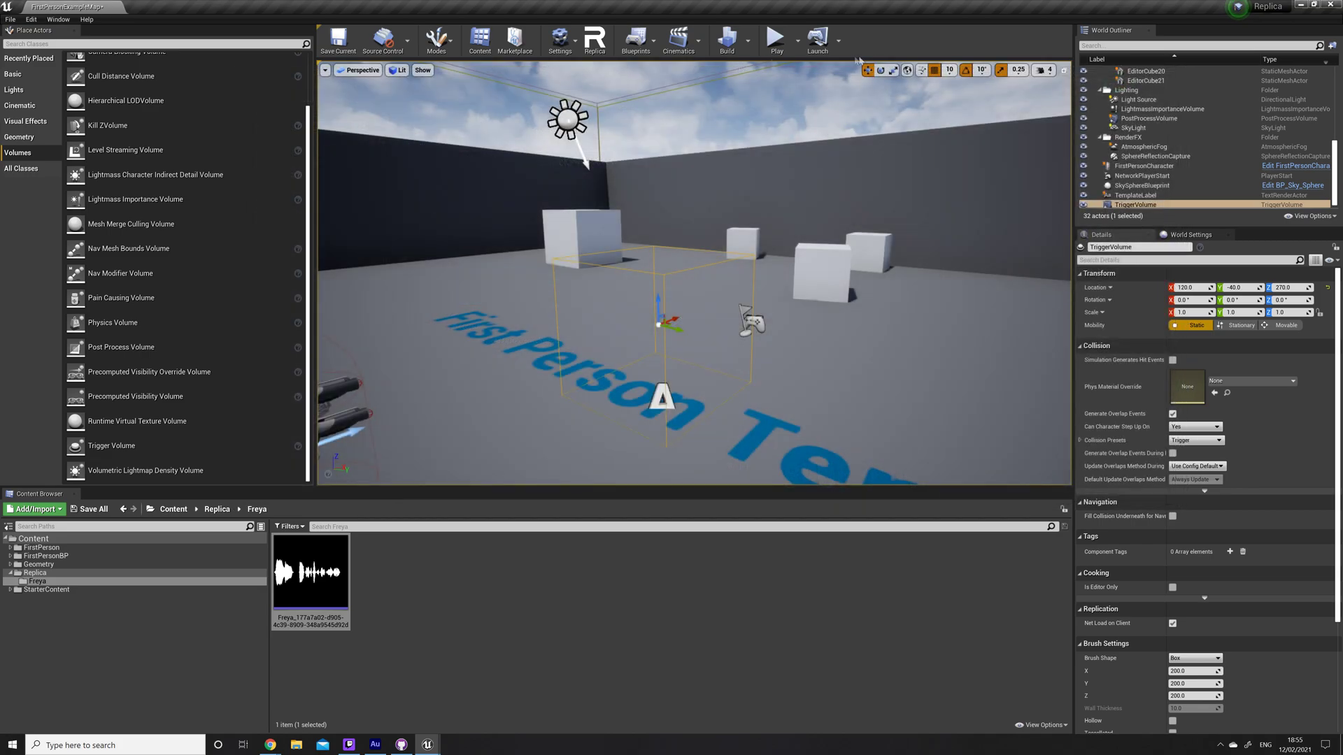
{"action": "left_click", "coordinate": [775, 39]}
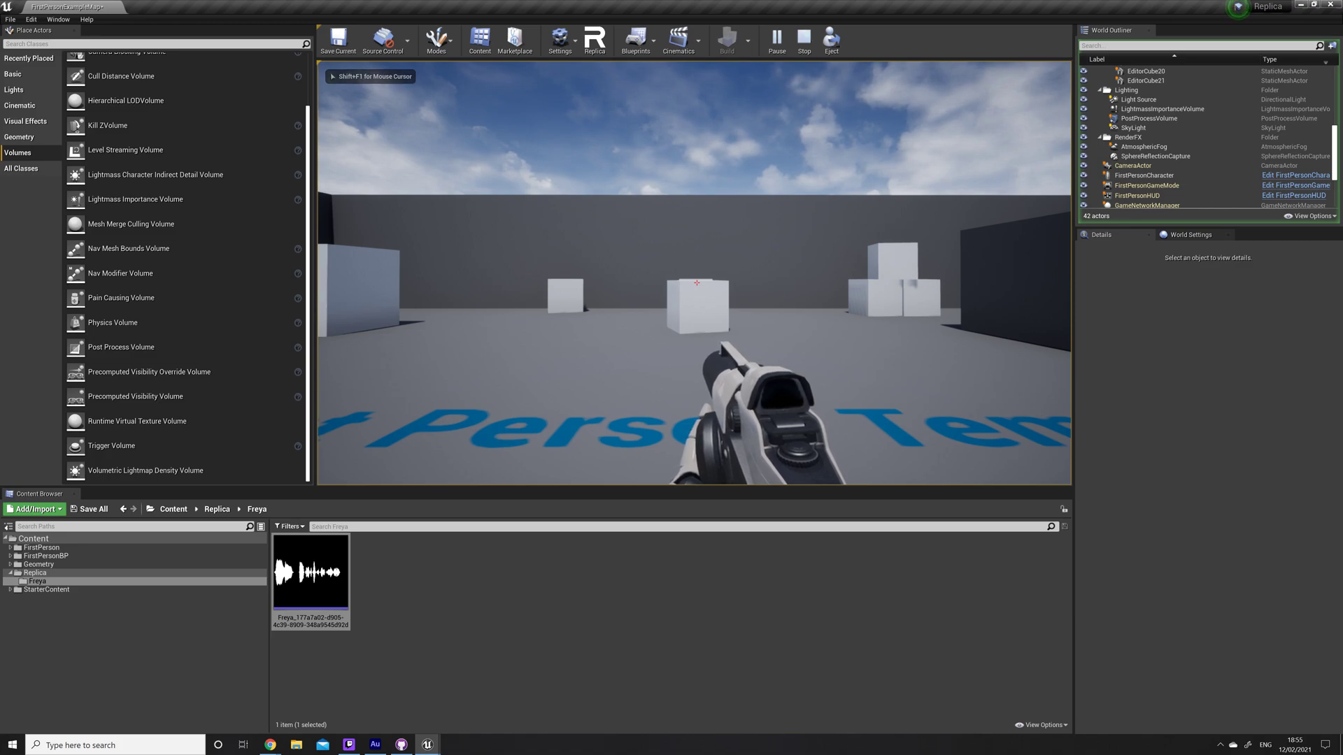
{"action": "key", "text": "w"}
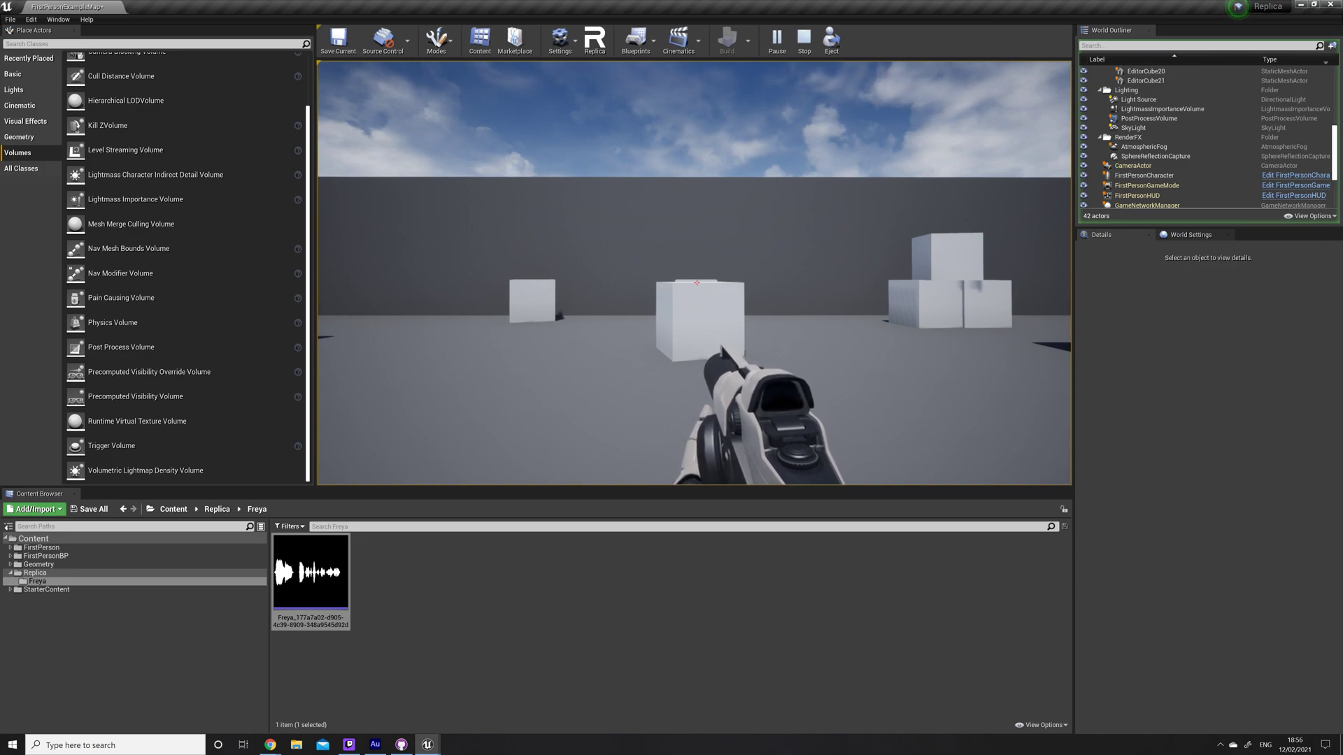
{"action": "key", "text": "Escape"}
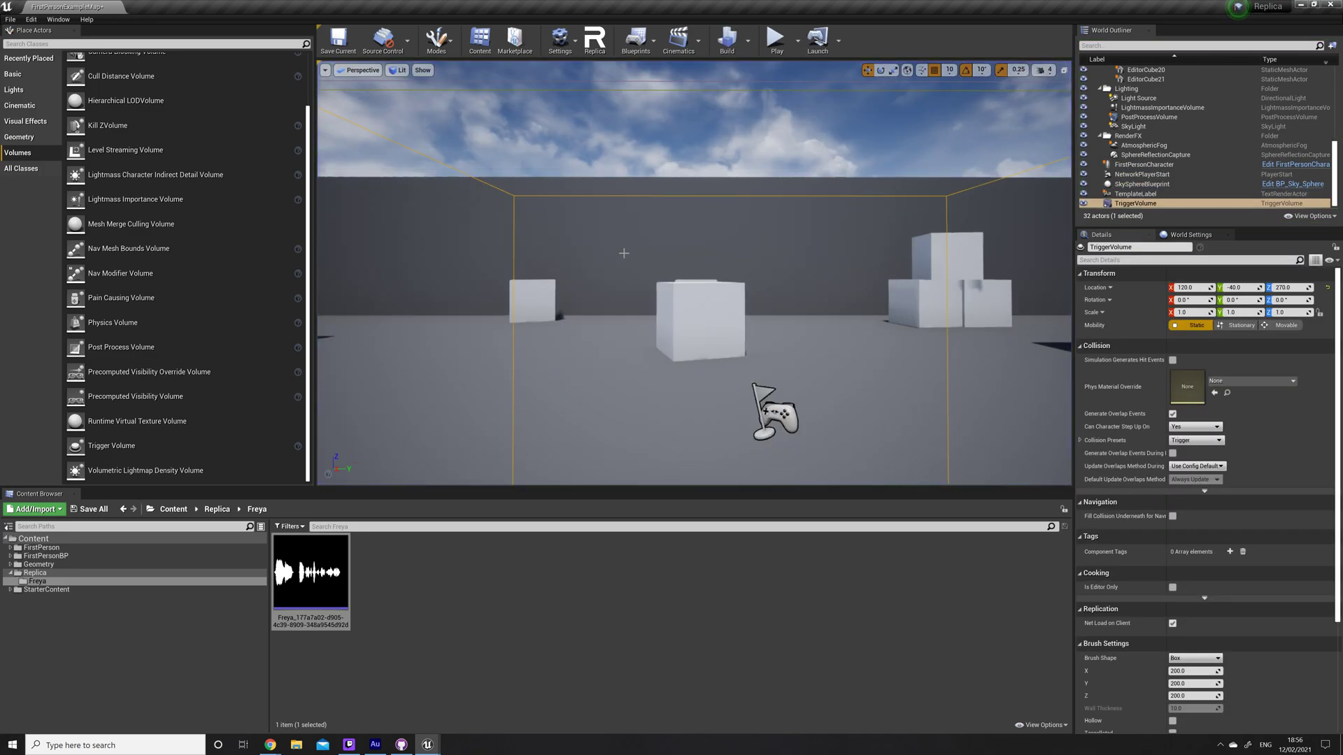